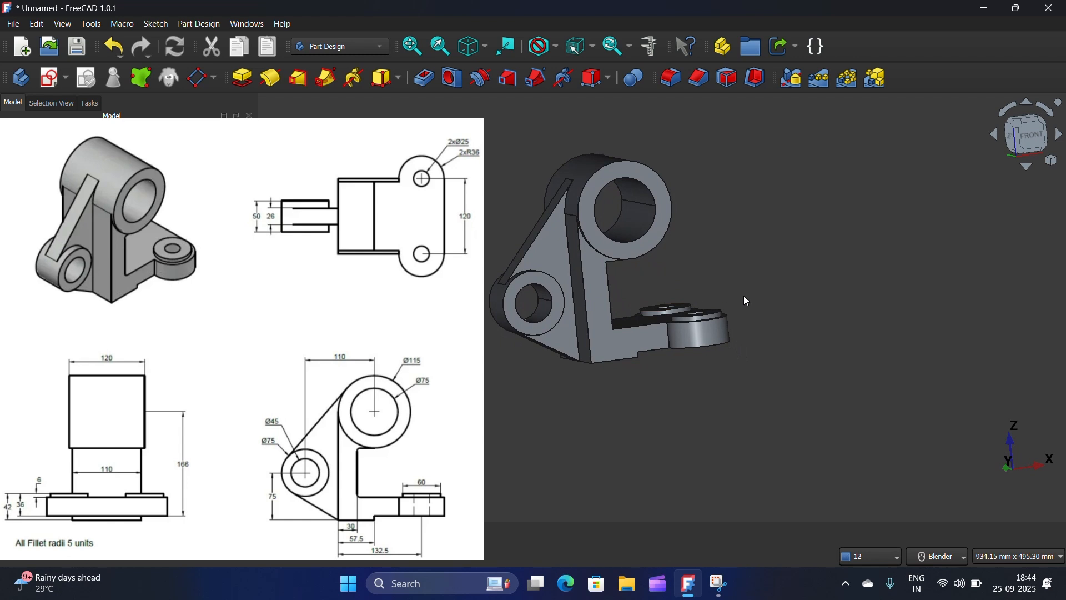
{"action": "middle_click_drag", "start_coordinate": [787, 284], "coordinate": [670, 318]}
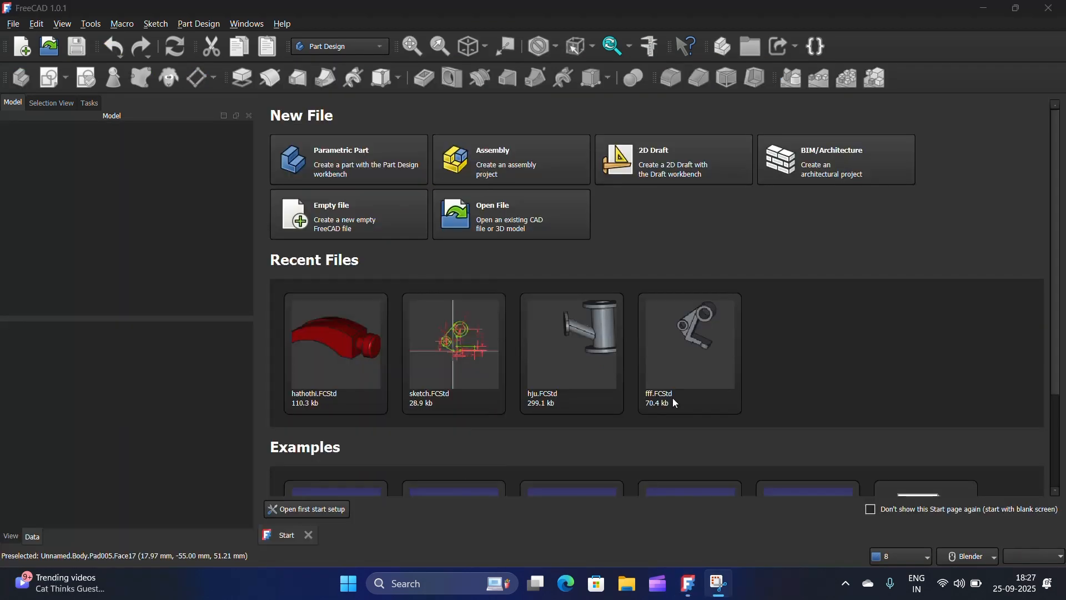
- Create a new empty document and start a sketch on the XZ plane
{"action": "left_click", "coordinate": [13, 24]}
{"action": "key", "text": "Escape"}
{"action": "left_click", "coordinate": [21, 39]}
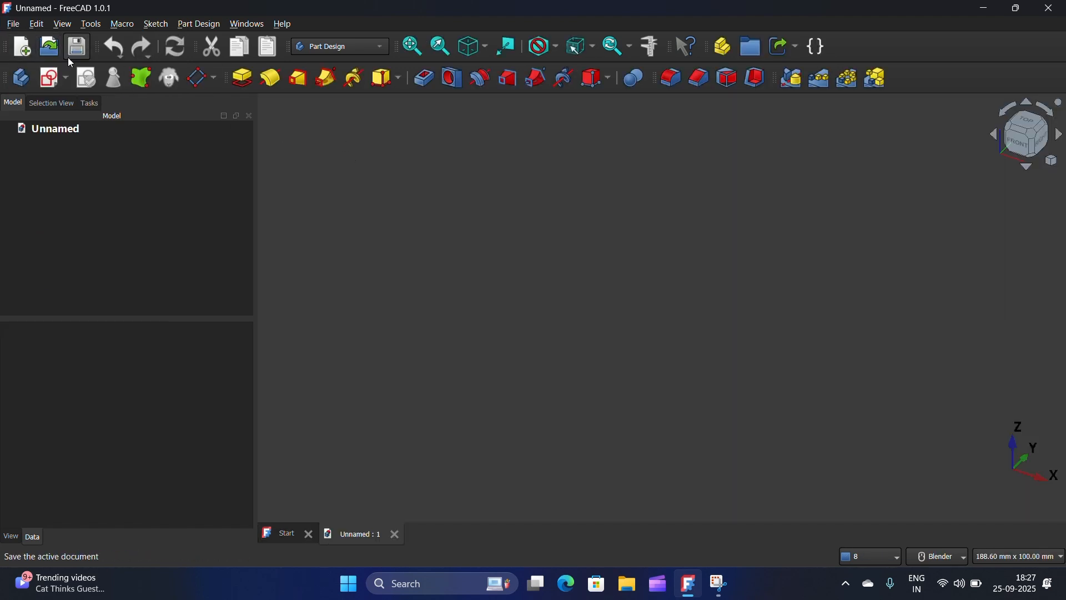
{"action": "left_click", "coordinate": [54, 76]}
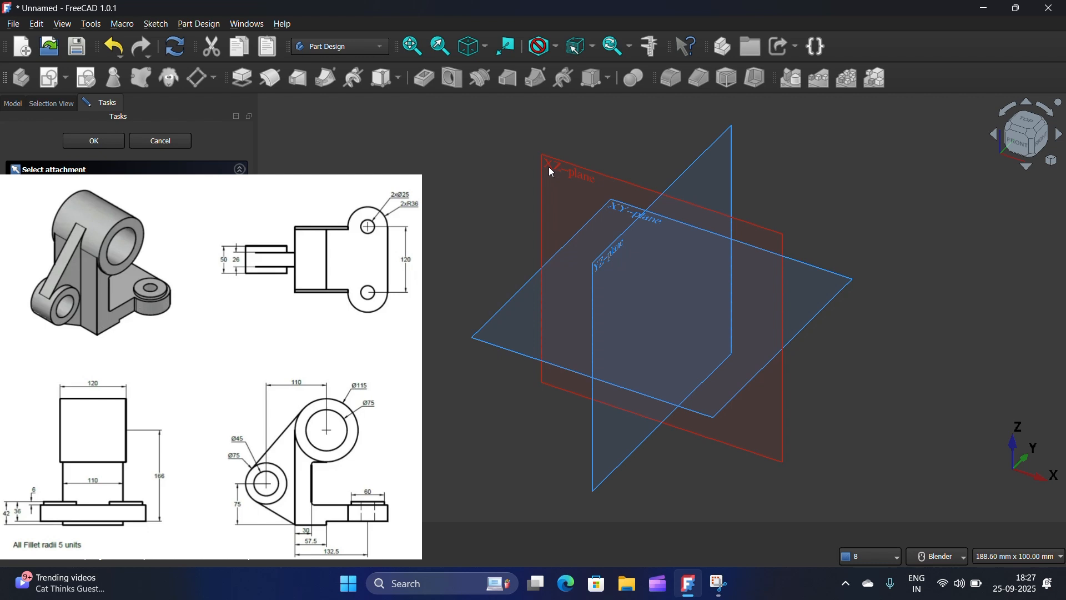
{"action": "left_click", "coordinate": [549, 167]}
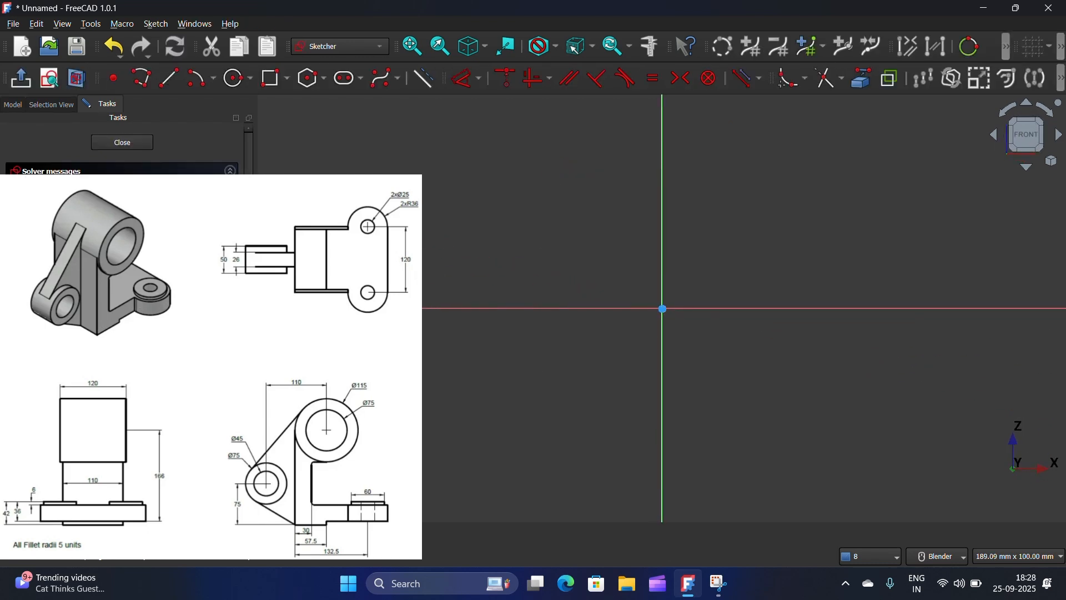
- Draw a 57.5 mm horizontal line from the origin along the positive X axis
{"action": "left_click", "coordinate": [181, 83]}
{"action": "scroll", "coordinate": [673, 424], "scroll_direction": "down", "scroll_amount": 2}
{"action": "left_click", "coordinate": [669, 329]}
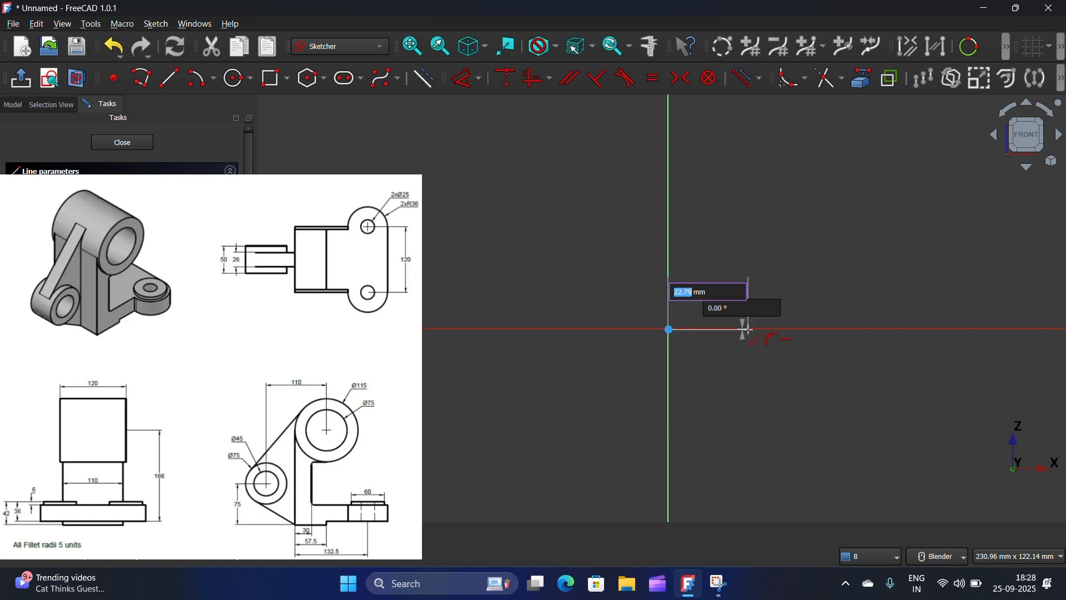
{"action": "type", "text": "57."}
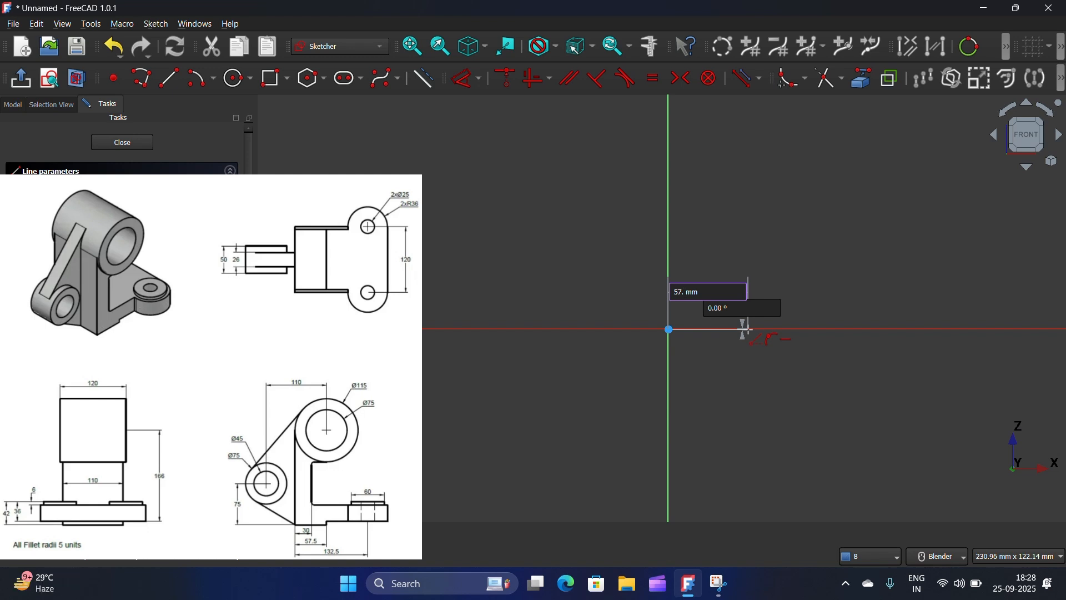
{"action": "type", "text": "5\\"}
{"action": "key", "text": "Return"}
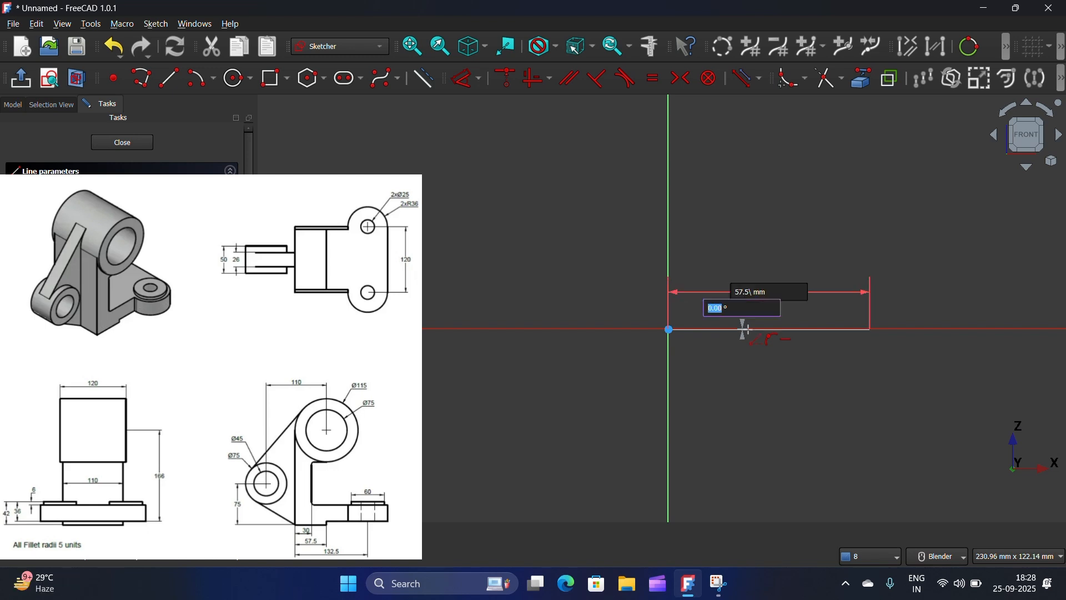
{"action": "left_click", "coordinate": [868, 328]}
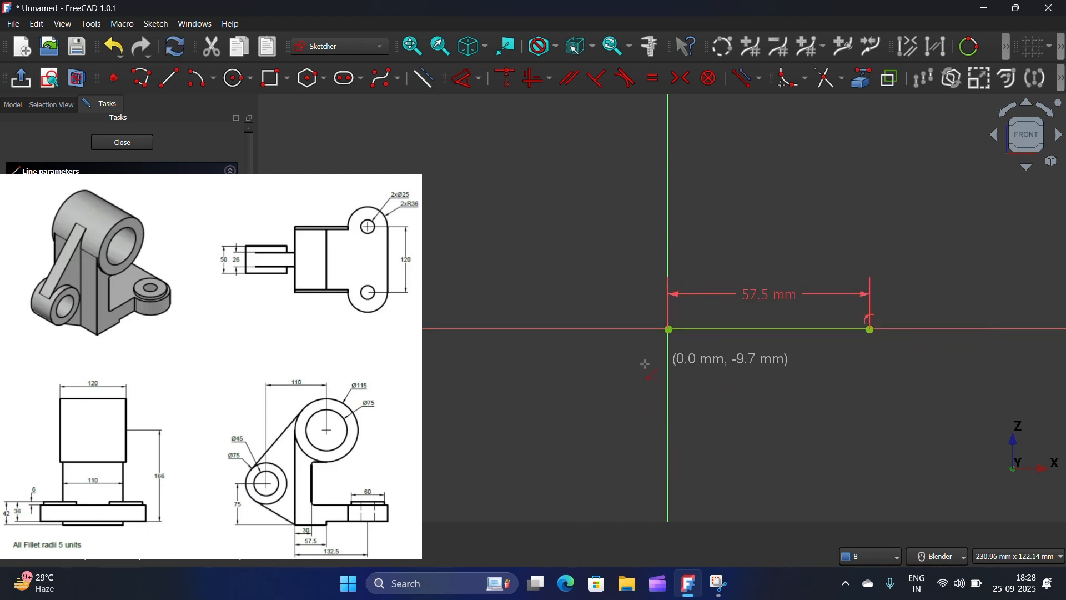
- Finish the Line command and move the line's length dimension below the horizontal axis
{"action": "scroll", "coordinate": [397, 282], "scroll_direction": "down", "scroll_amount": 3}
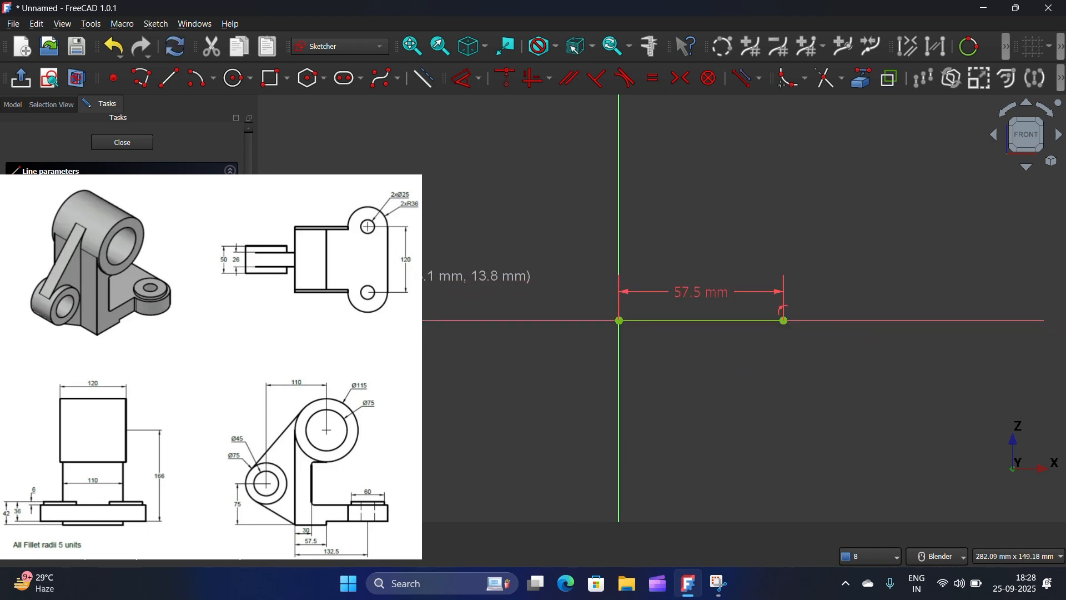
{"action": "right_click", "coordinate": [708, 392]}
{"action": "left_click_drag", "start_coordinate": [647, 287], "coordinate": [666, 368]}
{"action": "scroll", "coordinate": [729, 322], "scroll_direction": "up", "scroll_amount": 4}
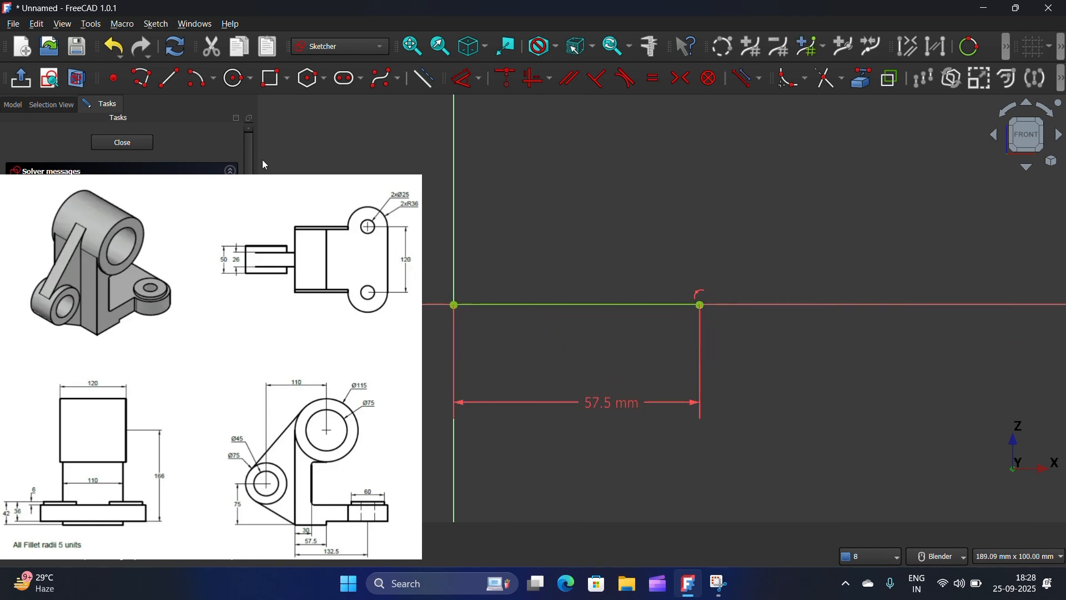
- Draw a 6 mm line slanting upward from the outer end of the 57.5 mm line
{"action": "left_click", "coordinate": [174, 77]}
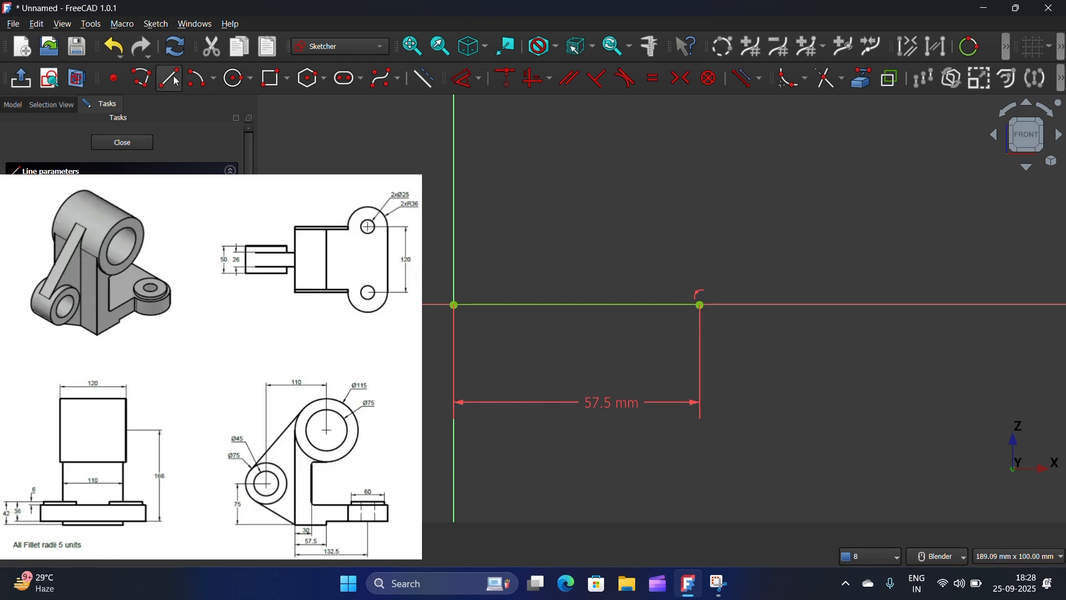
{"action": "left_click", "coordinate": [700, 305]}
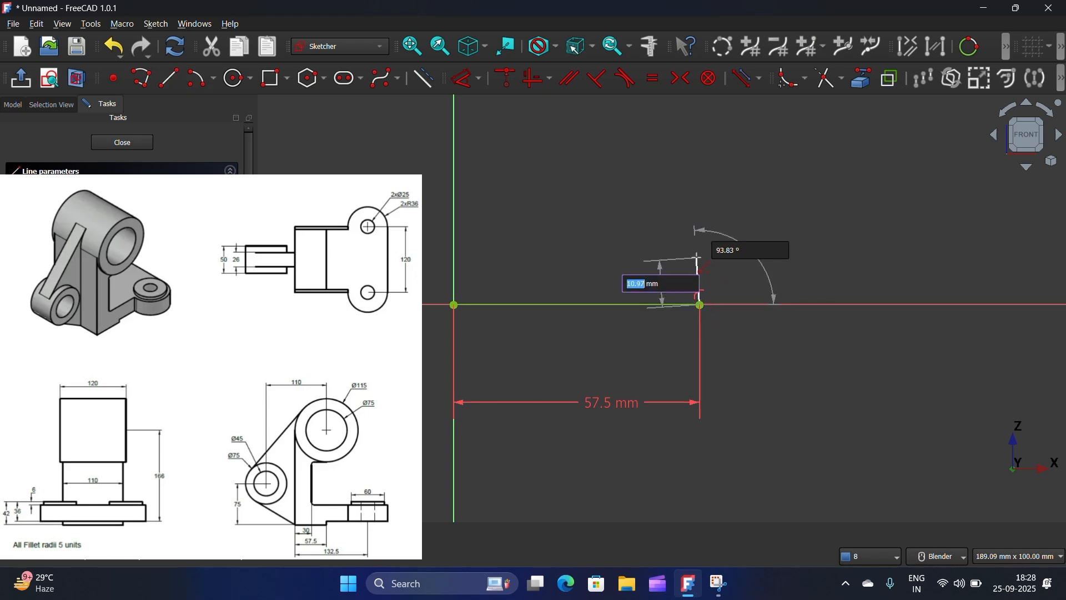
{"action": "type", "text": "6"}
{"action": "key", "text": "Tab"}
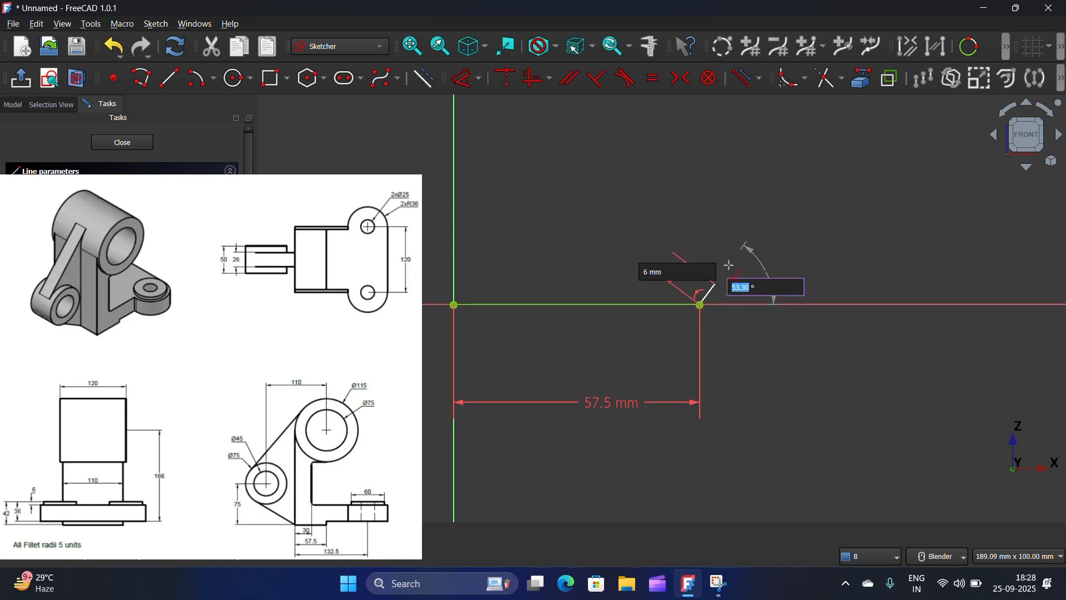
{"action": "left_click", "coordinate": [723, 254]}
{"action": "key", "text": "Escape"}
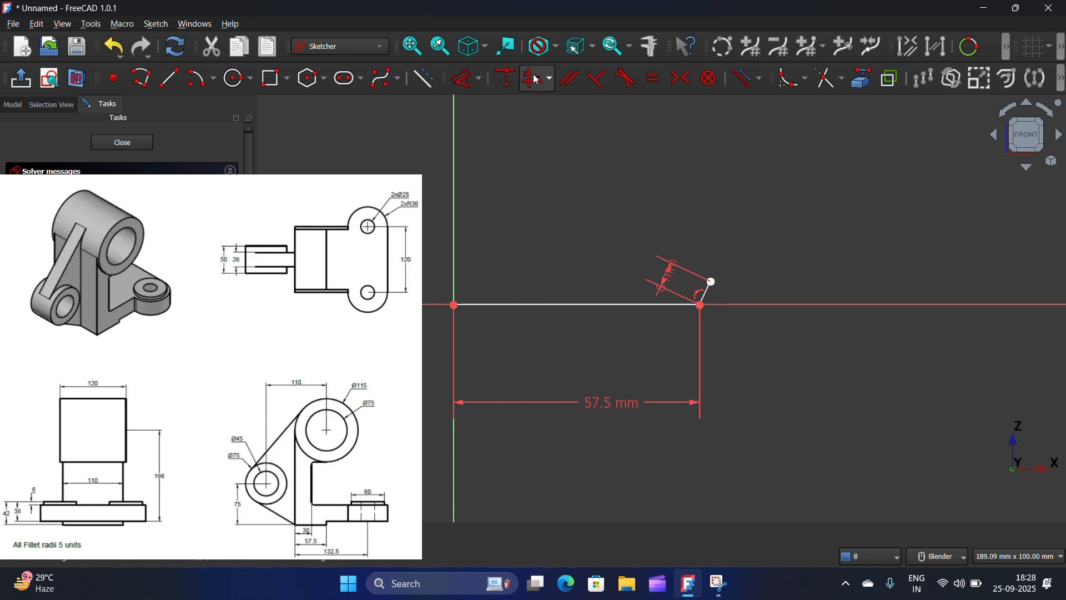
- Constrain the short 6 mm line to be vertical
{"action": "scroll", "coordinate": [706, 295], "scroll_direction": "up", "scroll_amount": 5}
{"action": "scroll", "coordinate": [707, 296], "scroll_direction": "up", "scroll_amount": 1}
{"action": "left_click", "coordinate": [700, 291]}
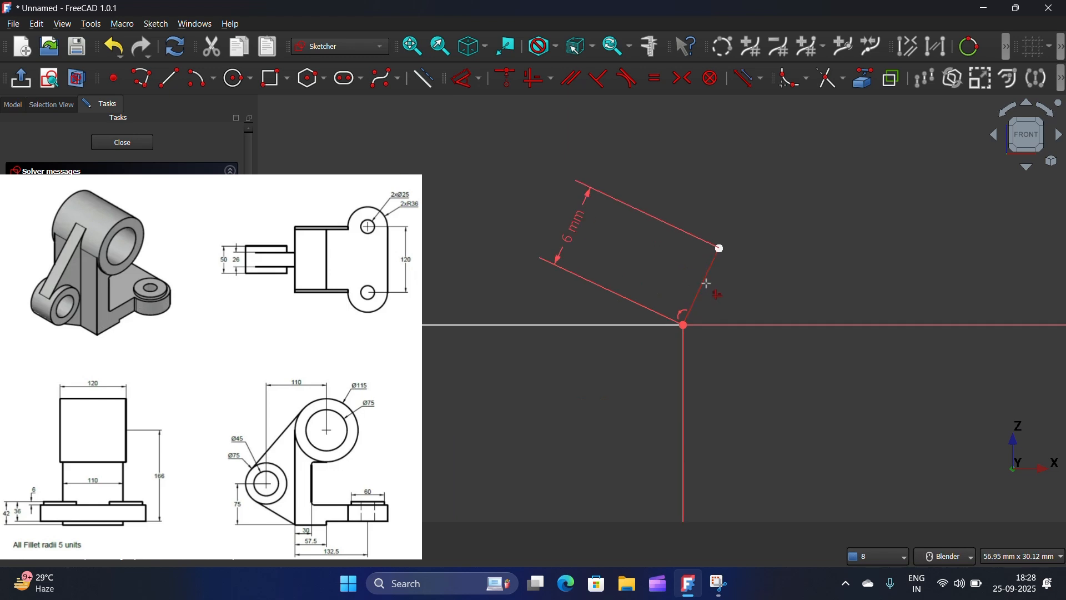
{"action": "key", "text": "v"}
{"action": "scroll", "coordinate": [744, 219], "scroll_direction": "down", "scroll_amount": 6}
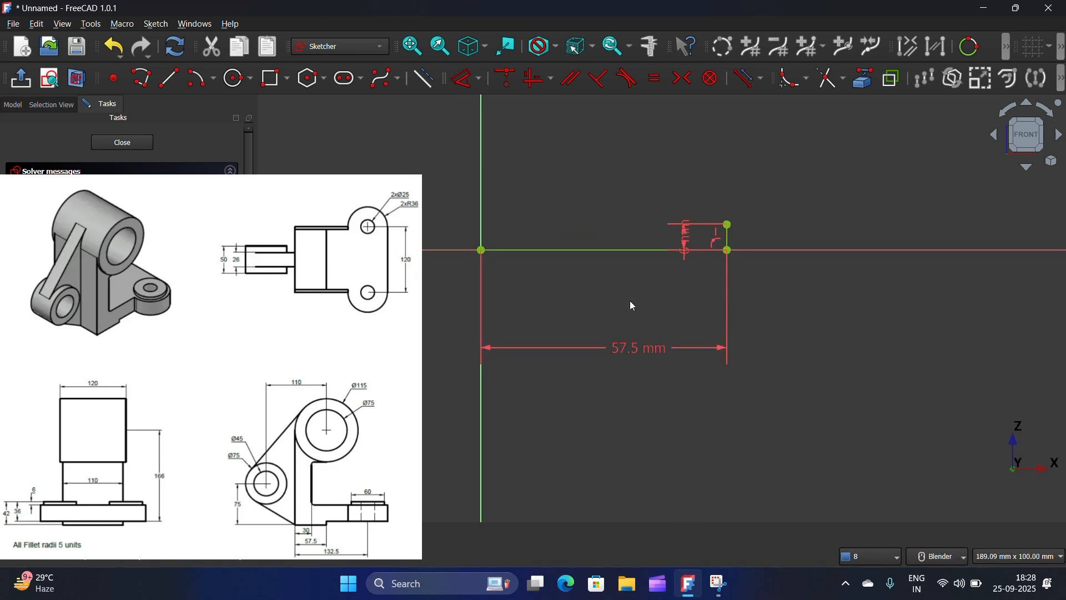
- Draw a horizontal line about 54 mm long outward from the upper end of the 6 mm line
{"action": "scroll", "coordinate": [630, 301], "scroll_direction": "down", "scroll_amount": 4}
{"action": "left_click", "coordinate": [169, 78]}
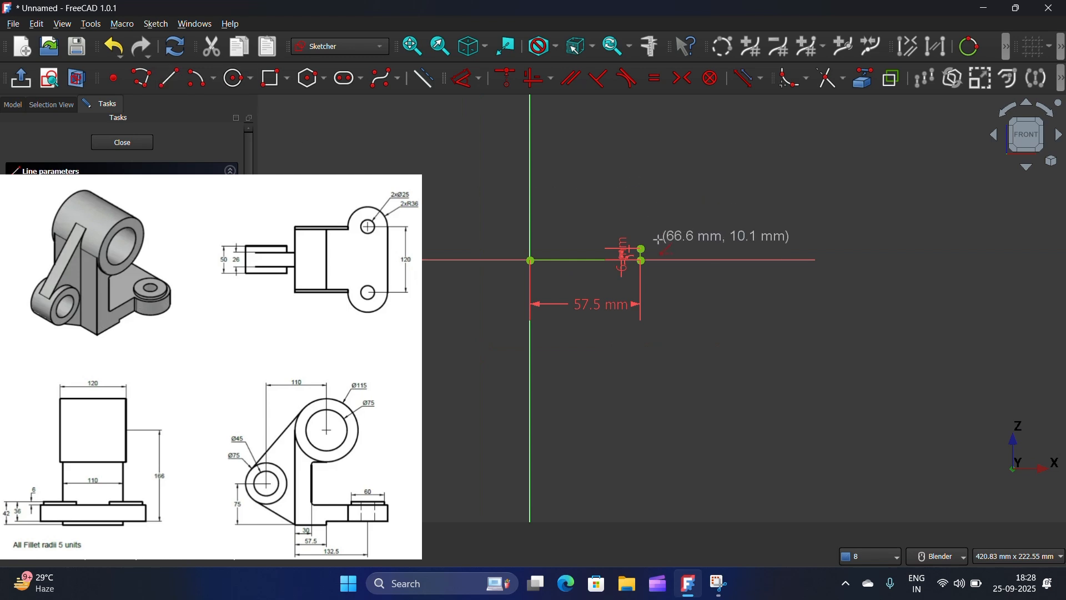
{"action": "scroll", "coordinate": [632, 244], "scroll_direction": "up", "scroll_amount": 5}
{"action": "left_click", "coordinate": [611, 262]}
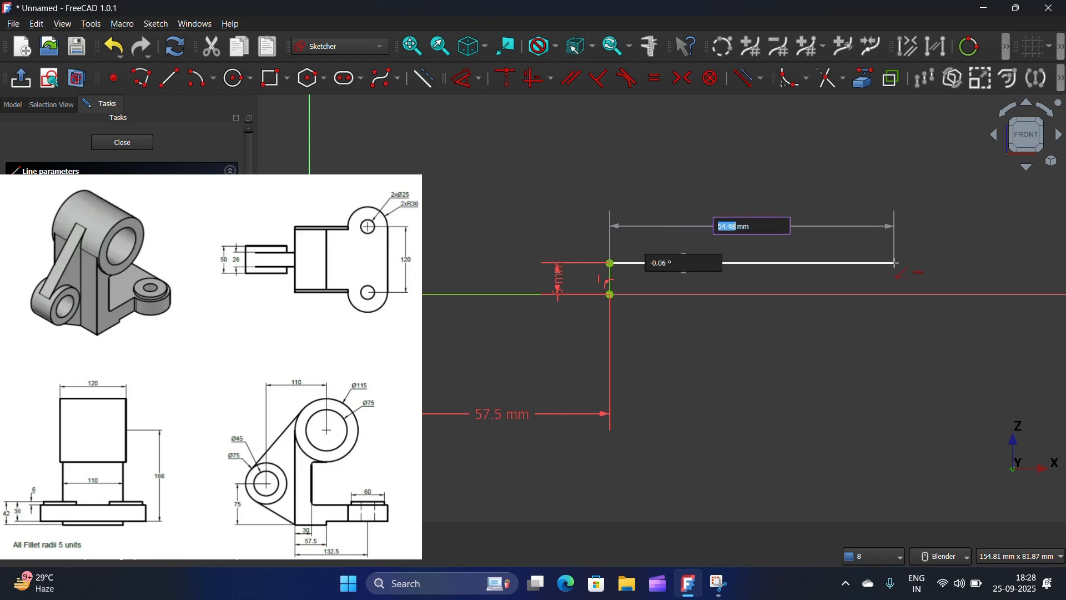
{"action": "left_click", "coordinate": [896, 262]}
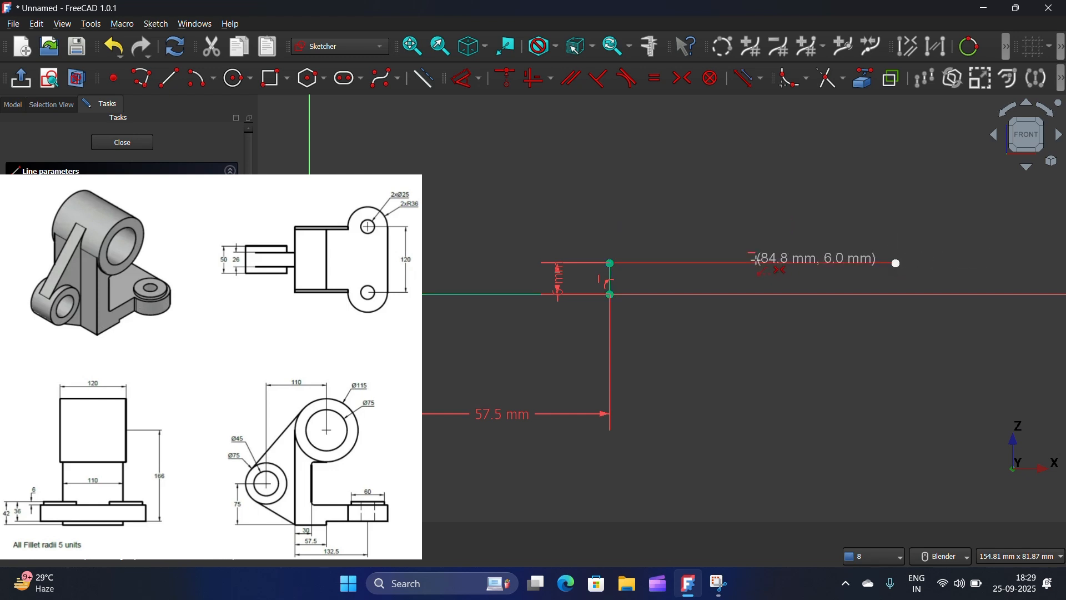
{"action": "key", "text": "Escape"}
- Dimension the horizontal distance from the vertical axis to the upper line's outer end as 168.5 mm, placing the dimension below the profile
{"action": "scroll", "coordinate": [757, 260], "scroll_direction": "up", "scroll_amount": 5}
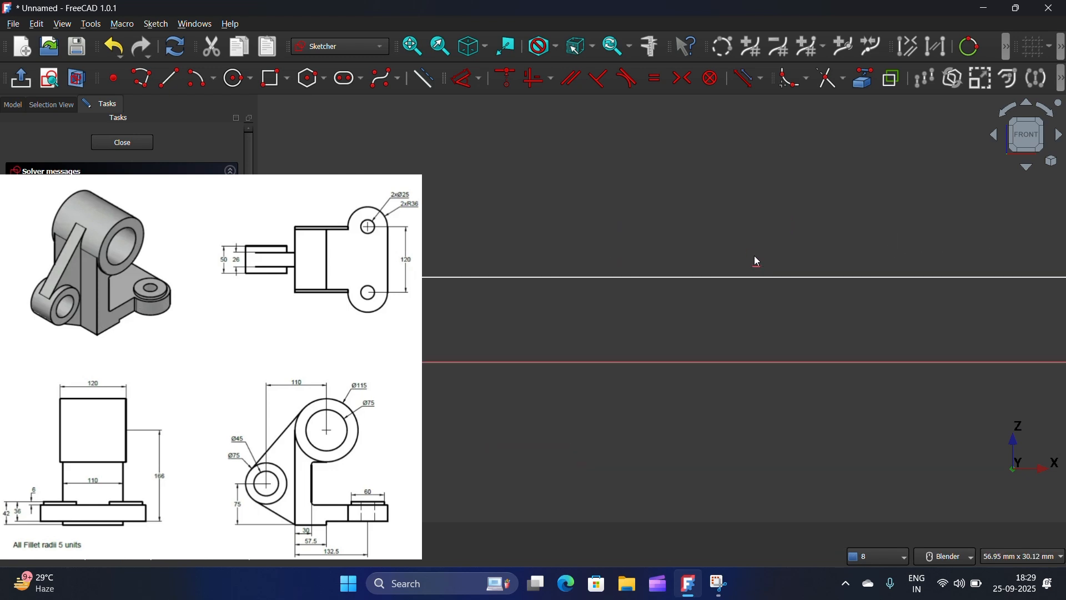
{"action": "scroll", "coordinate": [764, 265], "scroll_direction": "down", "scroll_amount": 3}
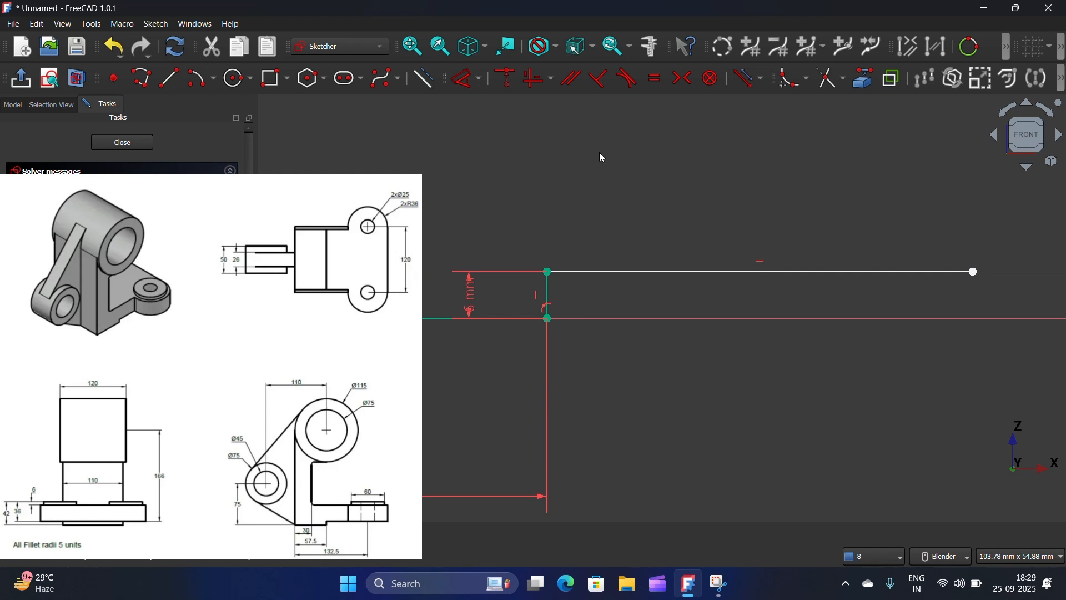
{"action": "scroll", "coordinate": [736, 258], "scroll_direction": "down", "scroll_amount": 4}
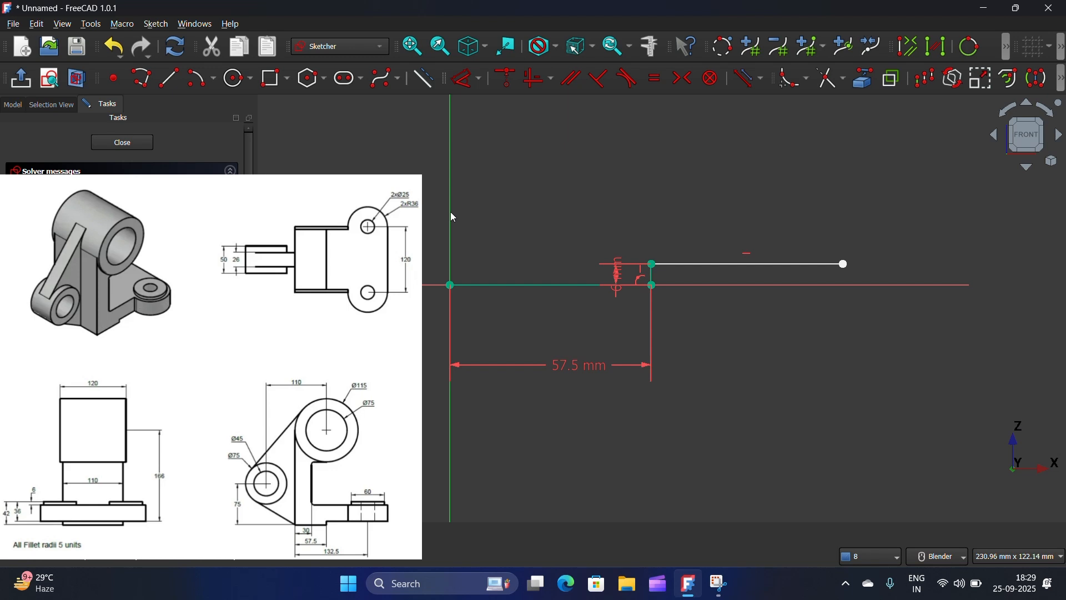
{"action": "left_click", "coordinate": [843, 264]}
{"action": "left_click", "coordinate": [511, 191]}
{"action": "left_click", "coordinate": [445, 232]}
{"action": "left_click", "coordinate": [467, 78]}
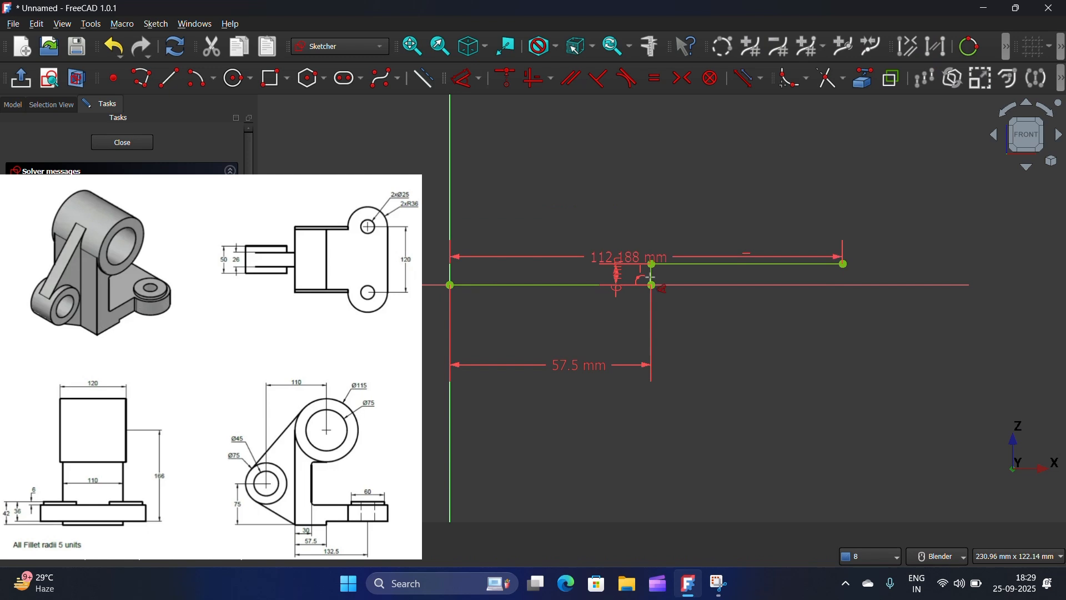
{"action": "left_click", "coordinate": [783, 405]}
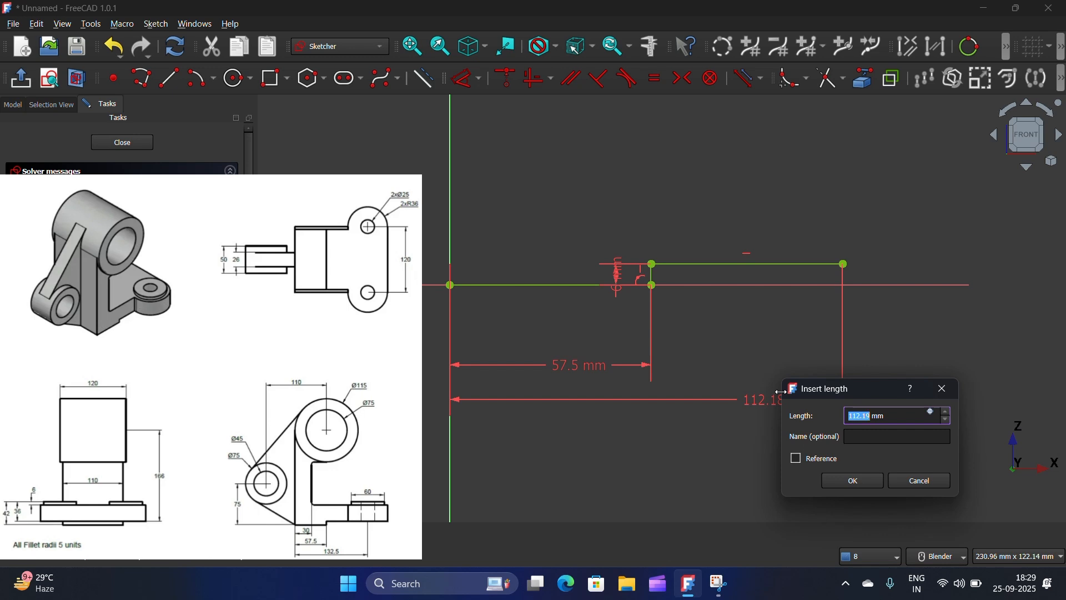
{"action": "type", "text": "168.5"}
{"action": "left_click", "coordinate": [876, 480]}
{"action": "scroll", "coordinate": [622, 426], "scroll_direction": "down", "scroll_amount": 1}
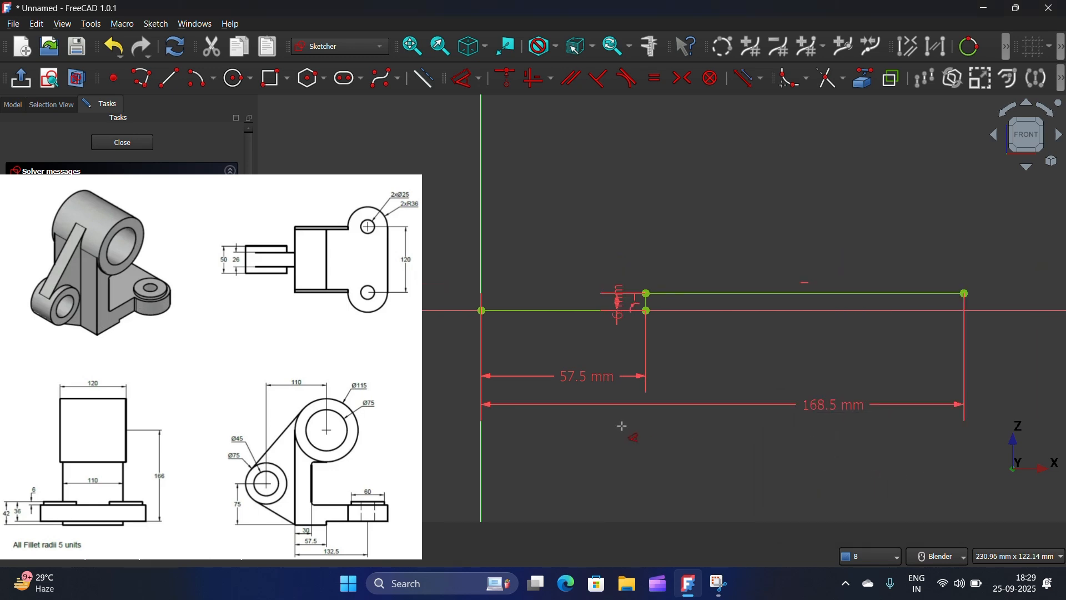
- Draw a 30 mm line at 90° upward from the outer end of the upper horizontal line
{"action": "scroll", "coordinate": [622, 425], "scroll_direction": "down", "scroll_amount": 2}
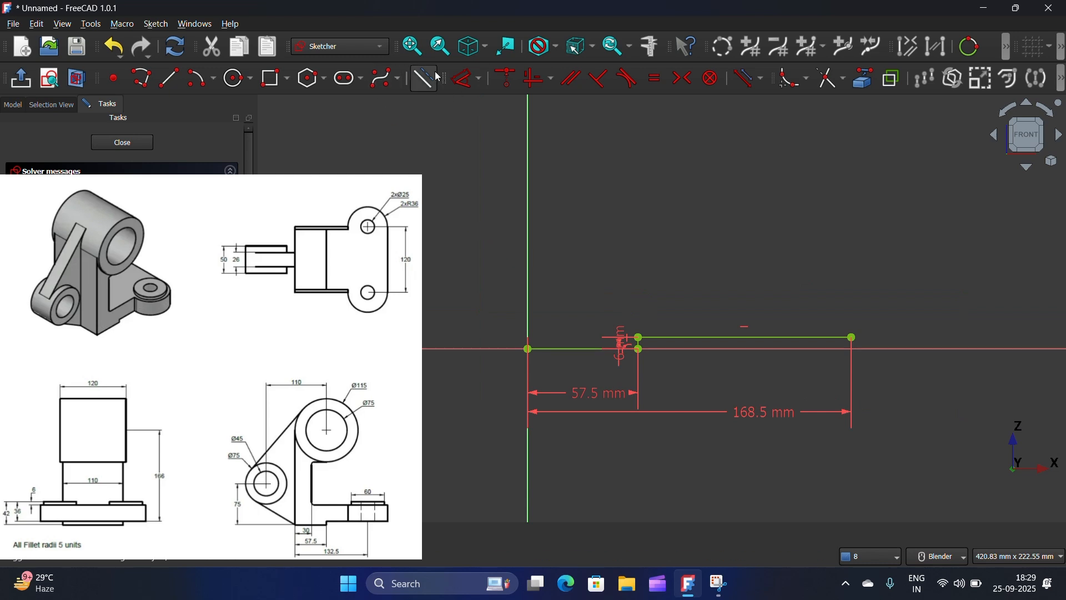
{"action": "left_click", "coordinate": [169, 77]}
{"action": "left_click", "coordinate": [852, 337]}
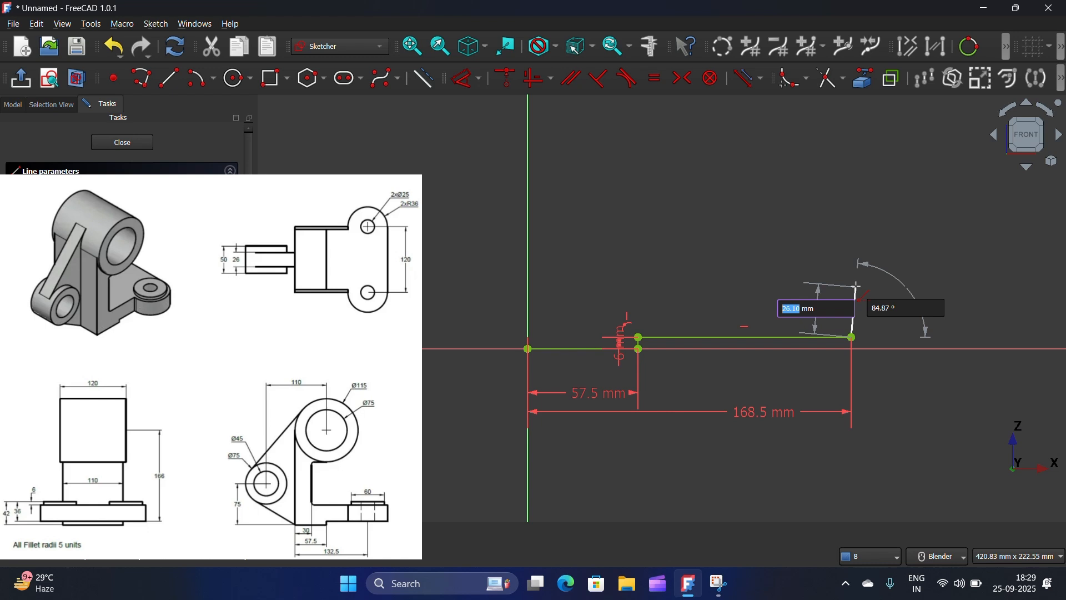
{"action": "type", "text": "30"}
{"action": "key", "text": "Tab"}
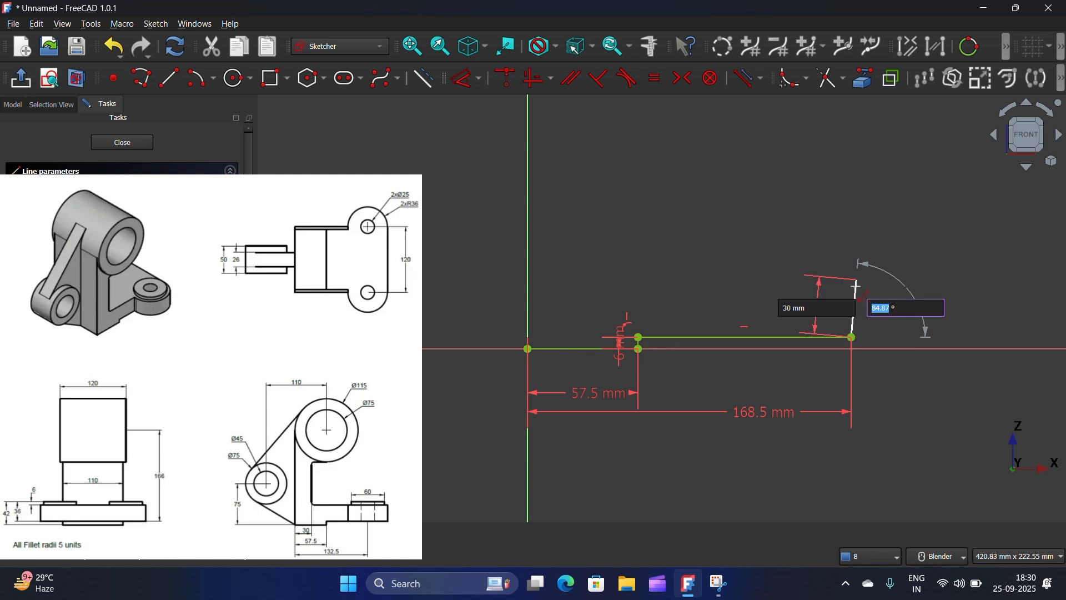
{"action": "type", "text": "90"}
{"action": "key", "text": "Return"}
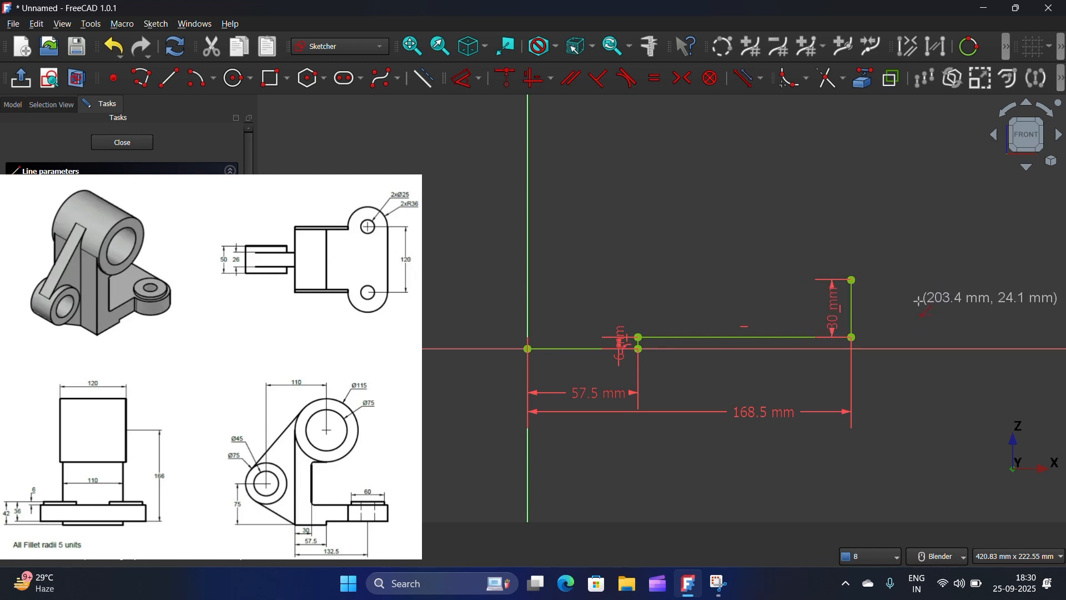
- Draw a horizontal line from the top of the 30 mm line back toward the vertical axis, ending short of it
{"action": "scroll", "coordinate": [882, 299], "scroll_direction": "up", "scroll_amount": 1}
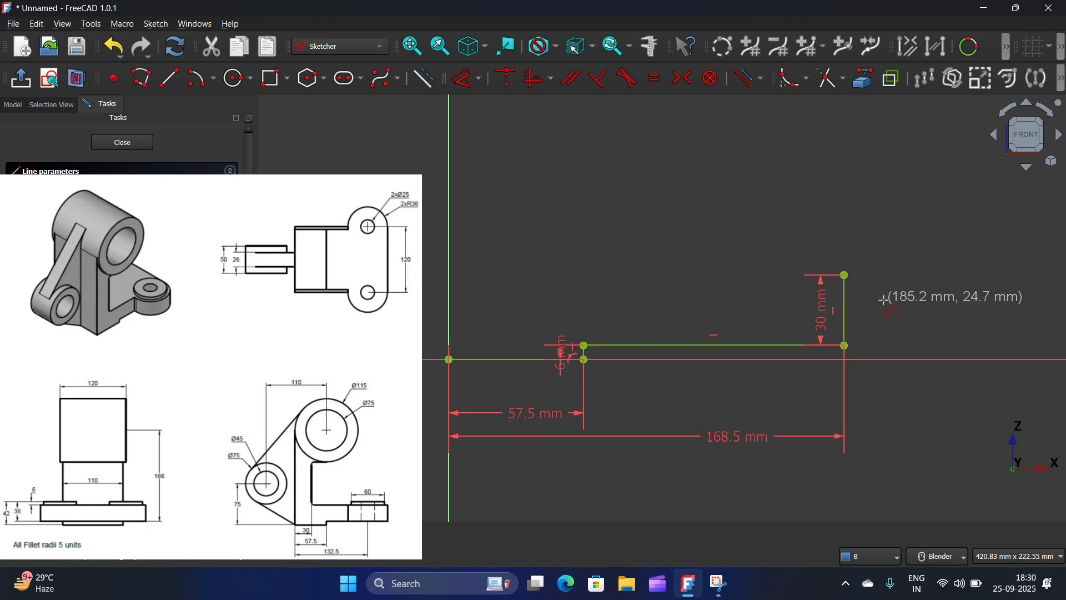
{"action": "scroll", "coordinate": [883, 299], "scroll_direction": "down", "scroll_amount": 1}
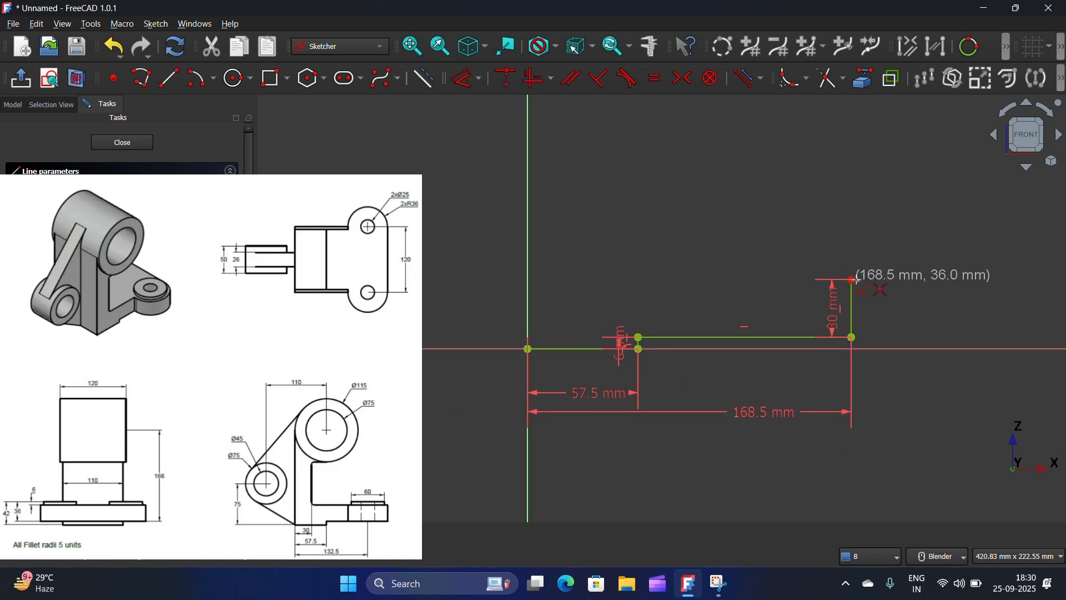
{"action": "left_click", "coordinate": [853, 280]}
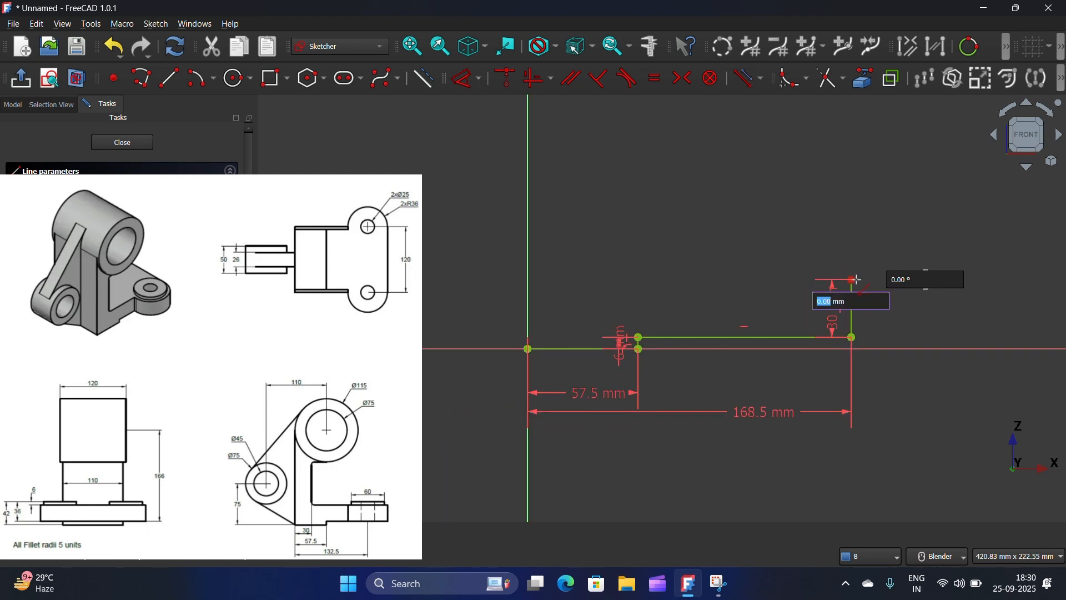
{"action": "left_click", "coordinate": [580, 280]}
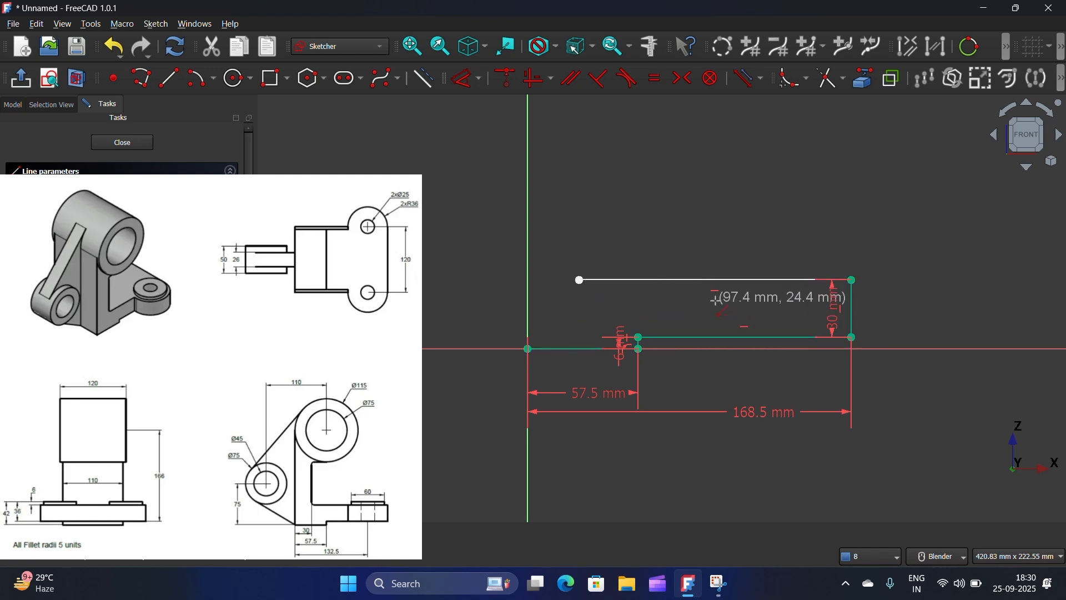
{"action": "key", "text": "Escape"}
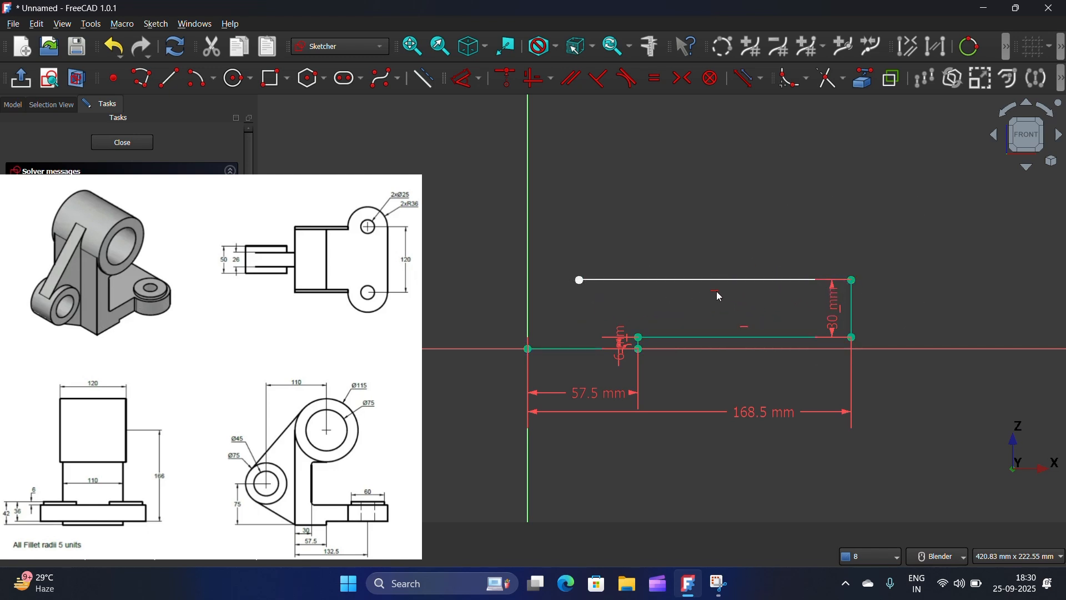
{"action": "scroll", "coordinate": [555, 284], "scroll_direction": "up", "scroll_amount": 4}
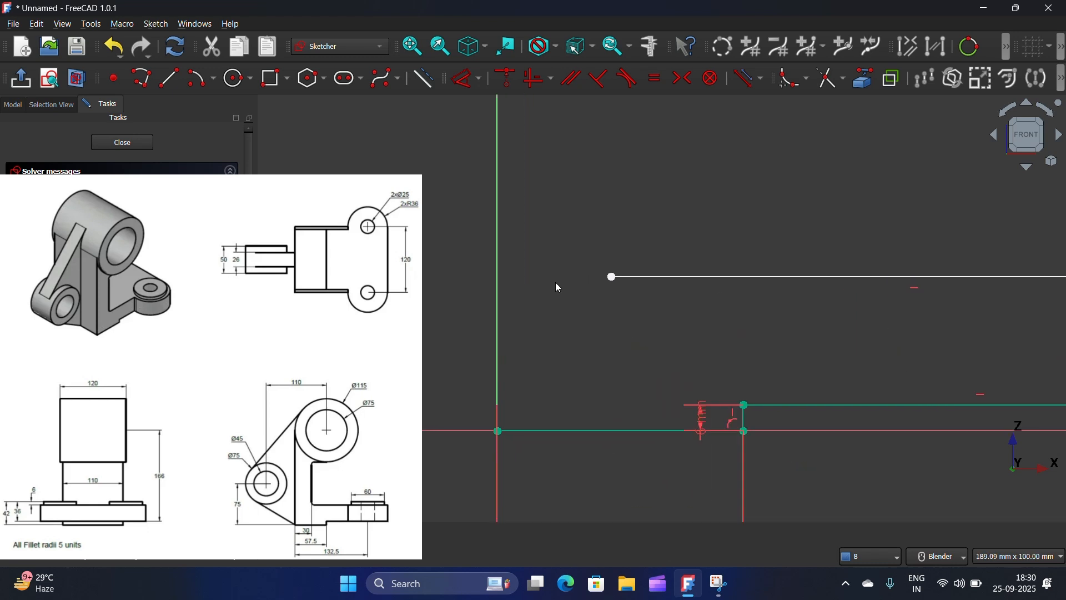
- Dimension the horizontal distance from the vertical axis to the free inner end of the uppermost line as 30 mm
{"action": "left_click", "coordinate": [464, 81]}
{"action": "left_click", "coordinate": [611, 277]}
{"action": "left_click", "coordinate": [498, 283]}
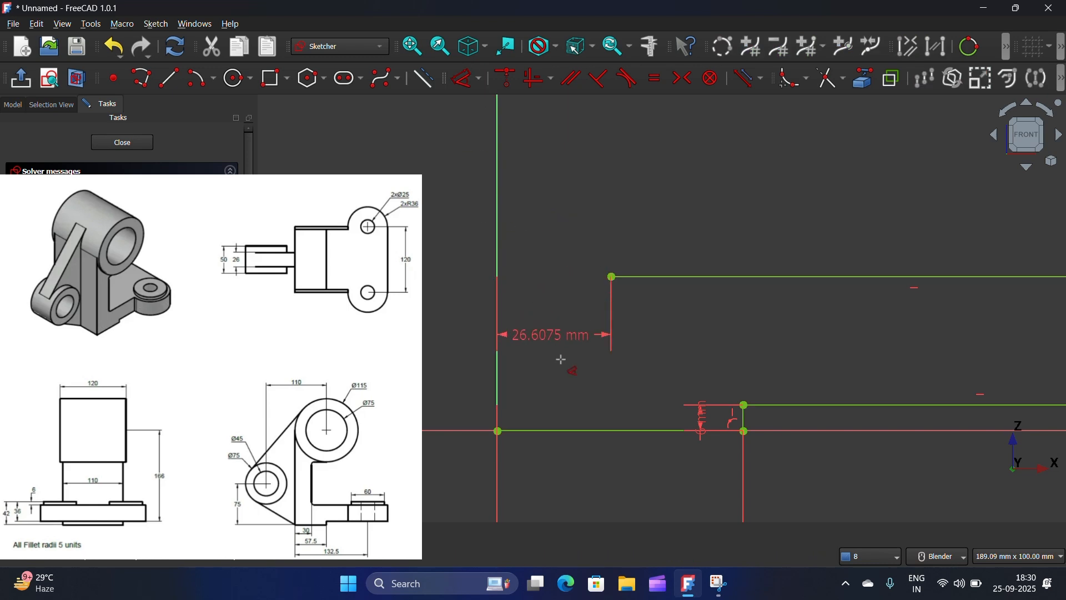
{"action": "left_click", "coordinate": [582, 497]}
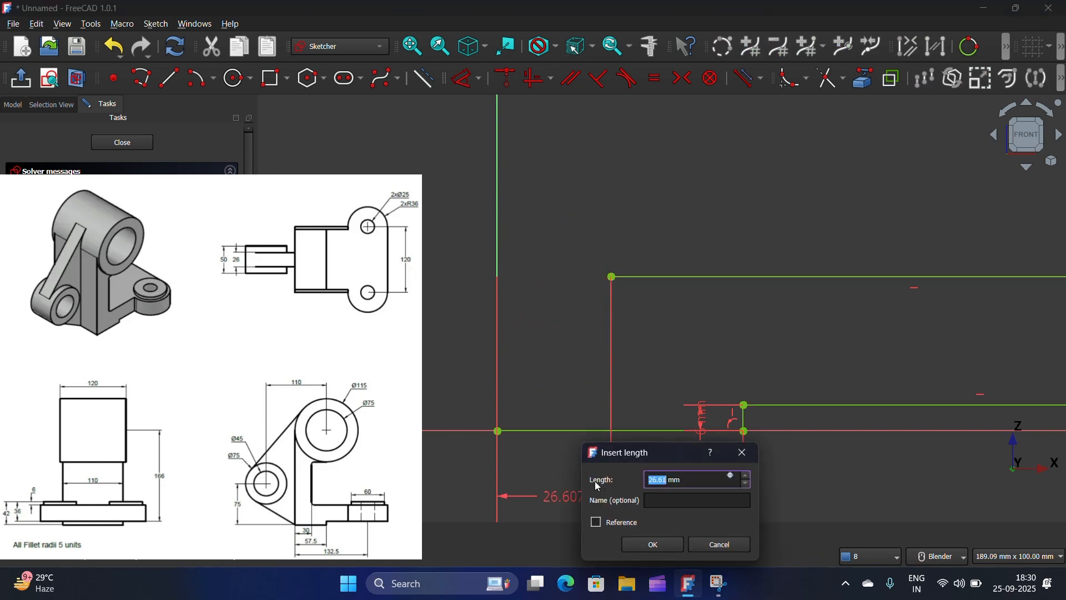
{"action": "type", "text": "30"}
{"action": "key", "text": "Return"}
- Draw a circle with a diameter of 115 mm above the base profile, clear of the vertical axis
{"action": "scroll", "coordinate": [555, 389], "scroll_direction": "down", "scroll_amount": 8}
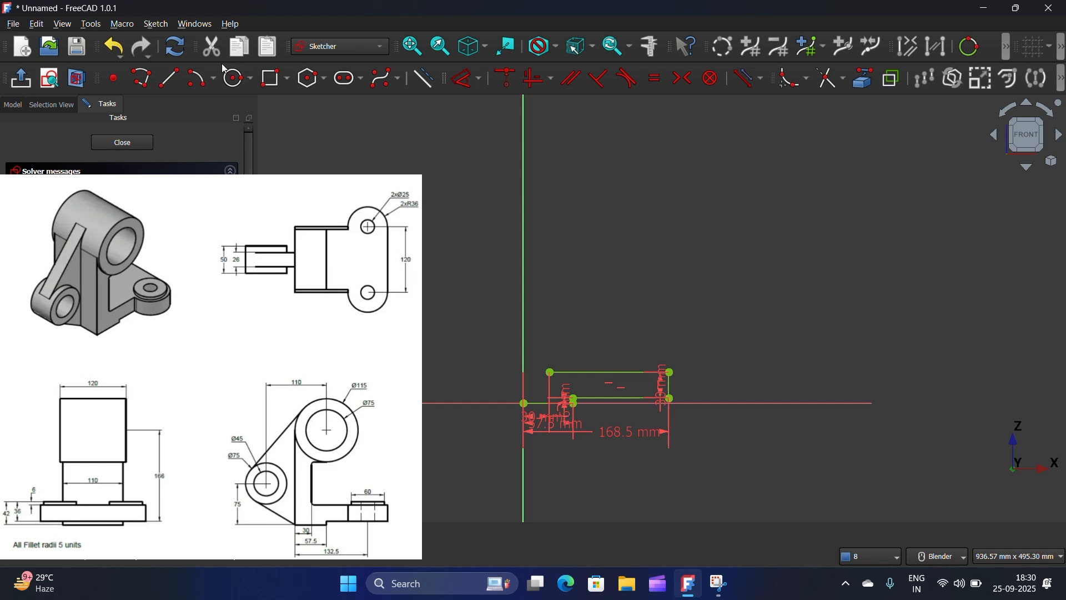
{"action": "left_click", "coordinate": [234, 83]}
{"action": "left_click", "coordinate": [579, 210]}
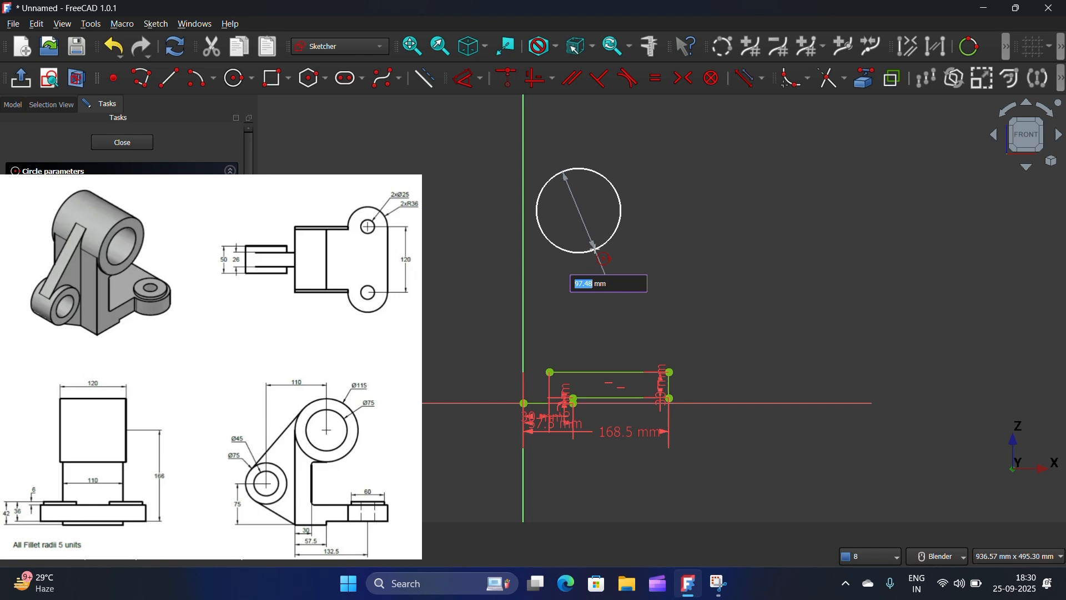
{"action": "type", "text": "115"}
{"action": "key", "text": "Return"}
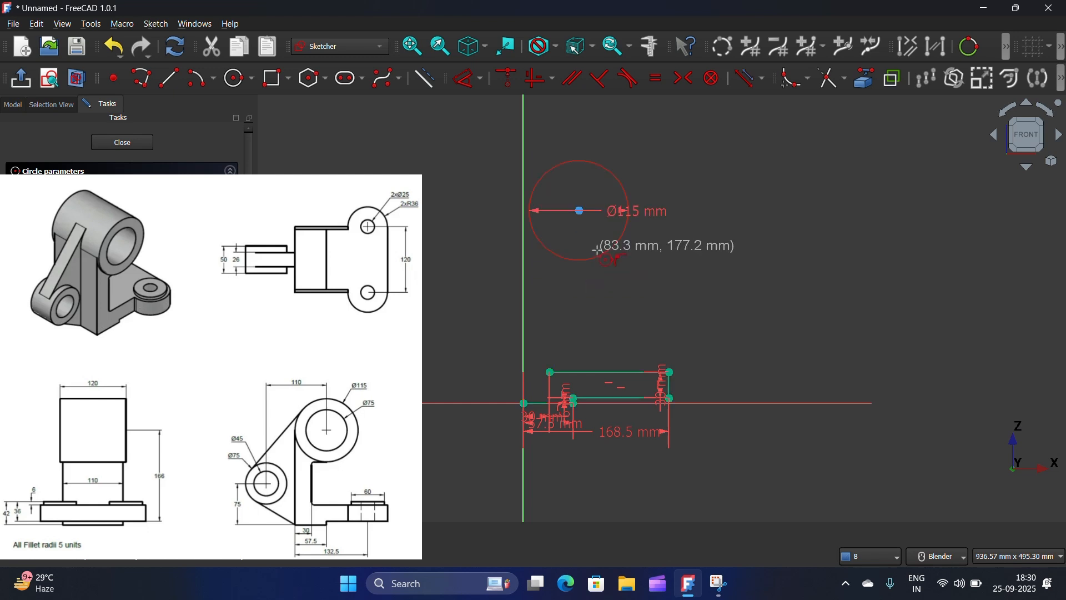
{"action": "right_click", "coordinate": [663, 284]}
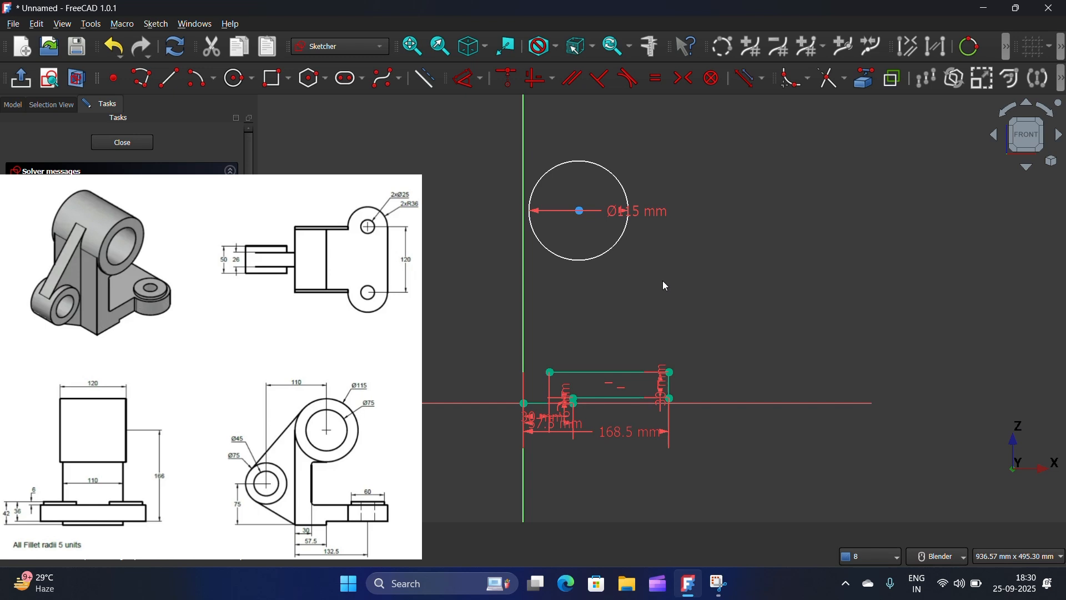
- Constrain the 115 mm circle tangent to the vertical axis
{"action": "scroll", "coordinate": [662, 281], "scroll_direction": "up", "scroll_amount": 3}
{"action": "scroll", "coordinate": [532, 268], "scroll_direction": "down", "scroll_amount": 1}
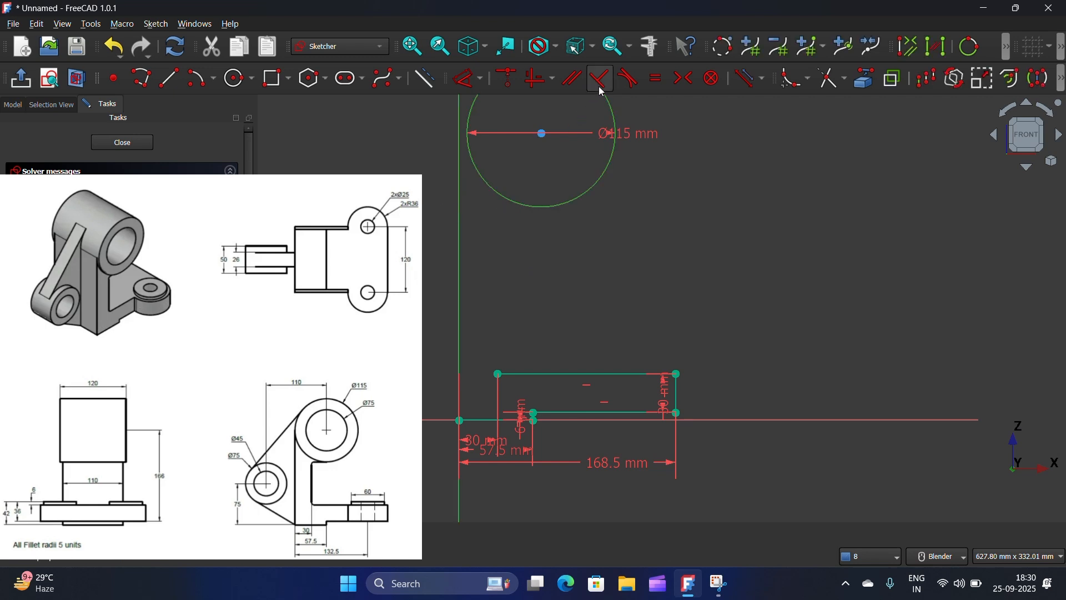
{"action": "left_click", "coordinate": [627, 78]}
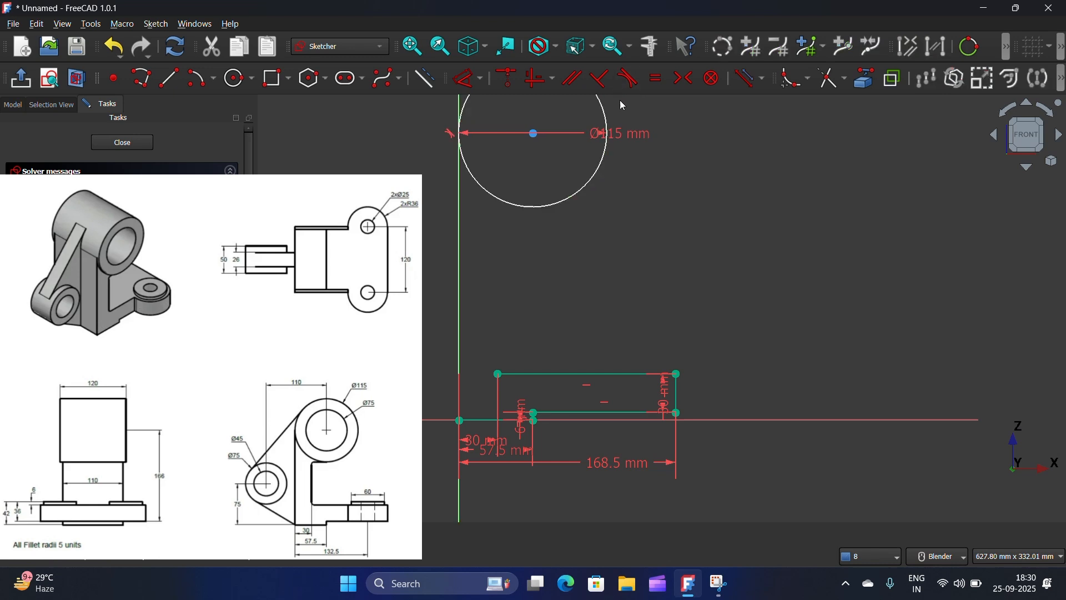
- Dimension the vertical distance from the upper end of the 6 mm line to the circle's centre as 166 mm
{"action": "scroll", "coordinate": [762, 230], "scroll_direction": "down", "scroll_amount": 1}
{"action": "scroll", "coordinate": [588, 368], "scroll_direction": "up", "scroll_amount": 3}
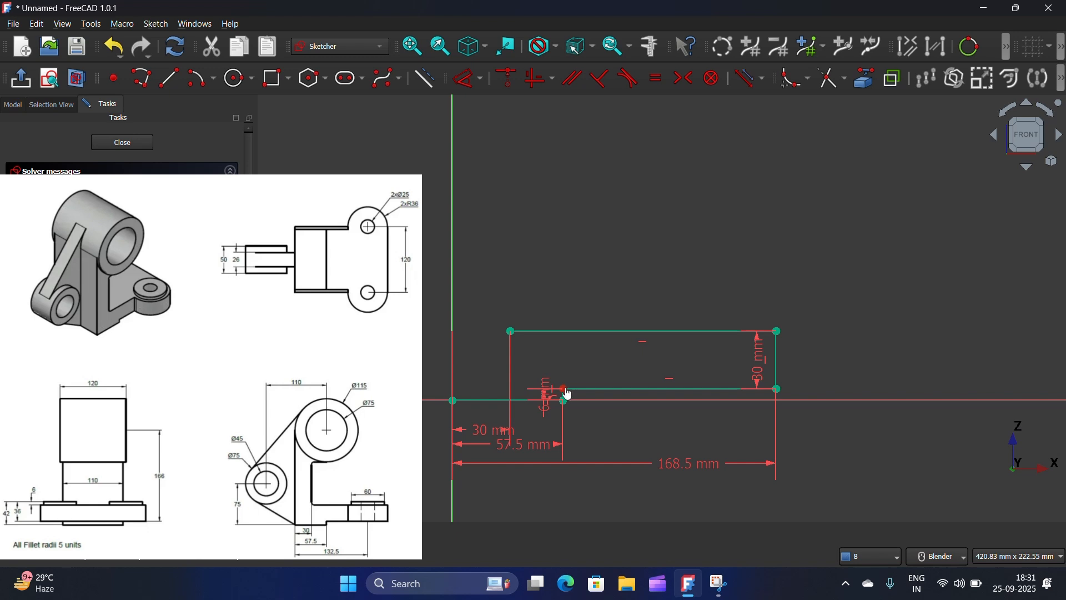
{"action": "scroll", "coordinate": [566, 386], "scroll_direction": "down", "scroll_amount": 3}
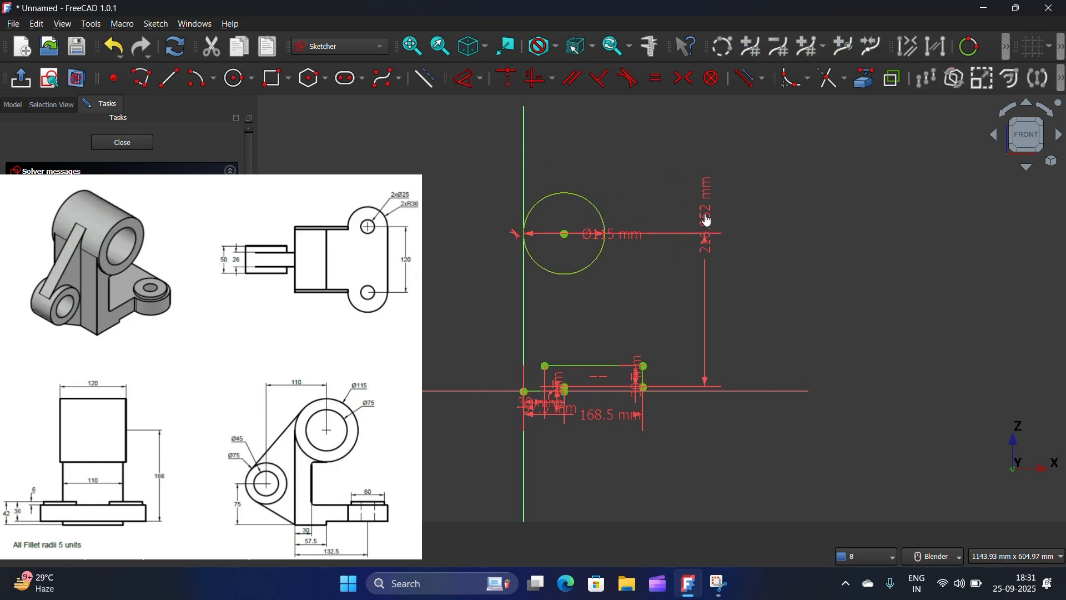
{"action": "left_click", "coordinate": [706, 218]}
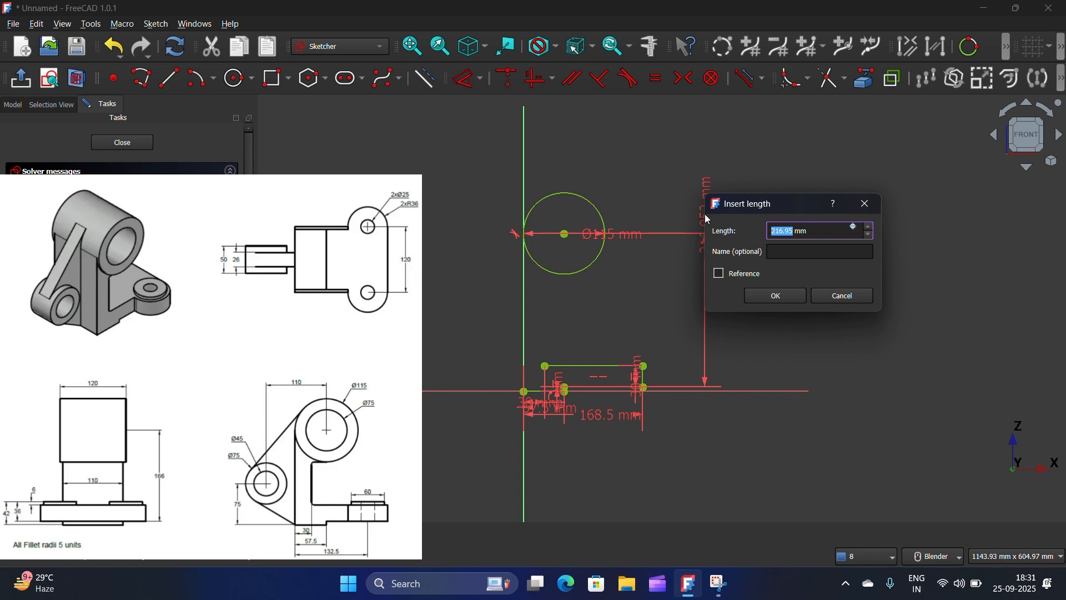
{"action": "type", "text": "166"}
{"action": "left_click", "coordinate": [778, 294]}
{"action": "scroll", "coordinate": [583, 309], "scroll_direction": "up", "scroll_amount": 3}
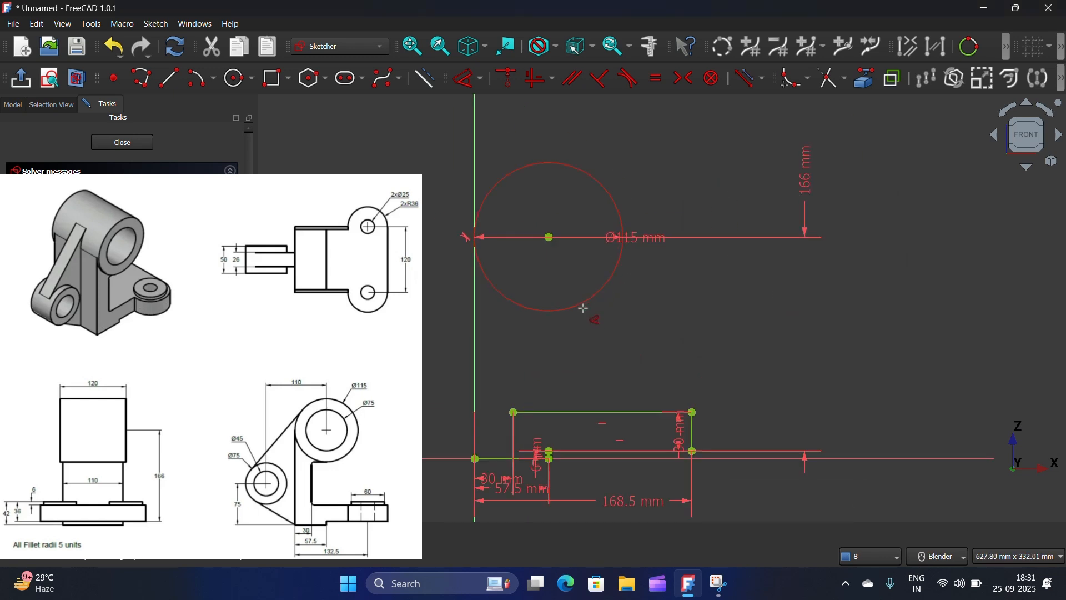
- Draw a line from the origin straight up along the vertical axis, ending below the level of the circle's centre
{"action": "scroll", "coordinate": [583, 308], "scroll_direction": "down", "scroll_amount": 1}
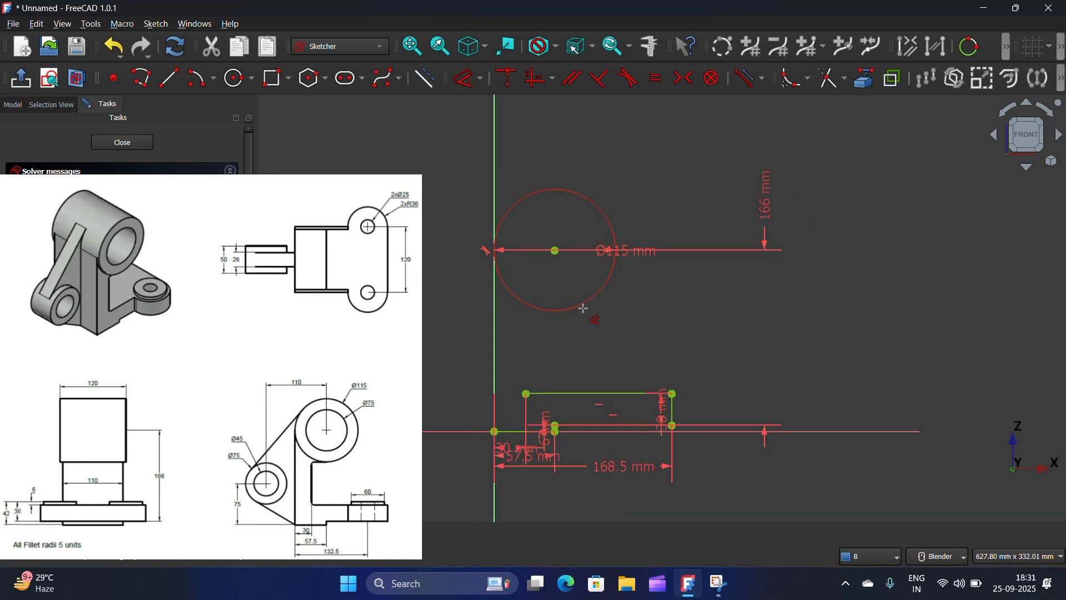
{"action": "scroll", "coordinate": [583, 309], "scroll_direction": "down", "scroll_amount": 1}
{"action": "scroll", "coordinate": [583, 309], "scroll_direction": "down", "scroll_amount": 1}
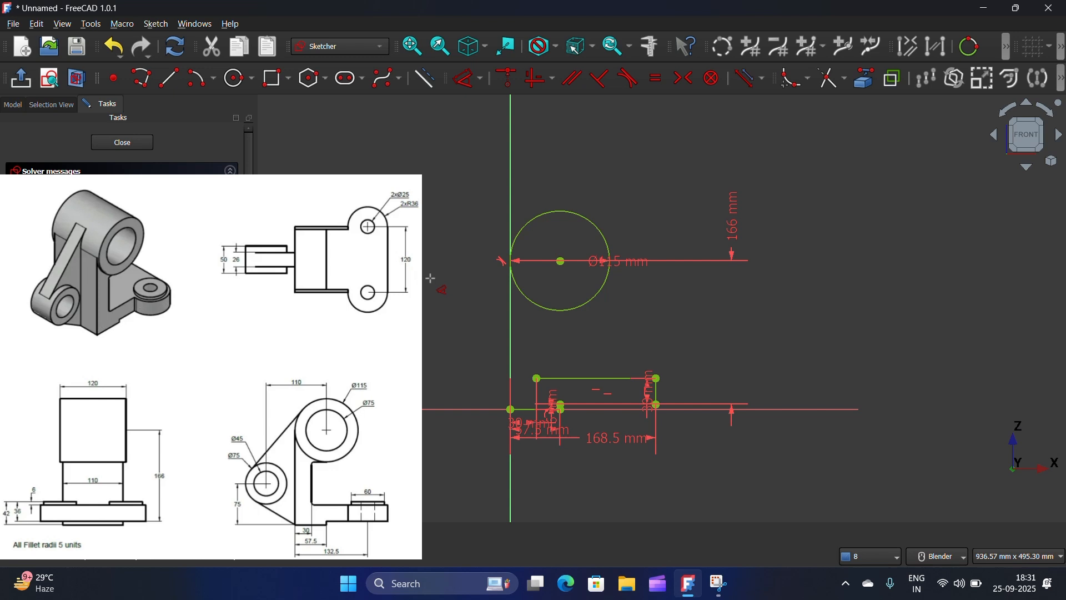
{"action": "key", "text": "g"}
{"action": "key", "text": "l"}
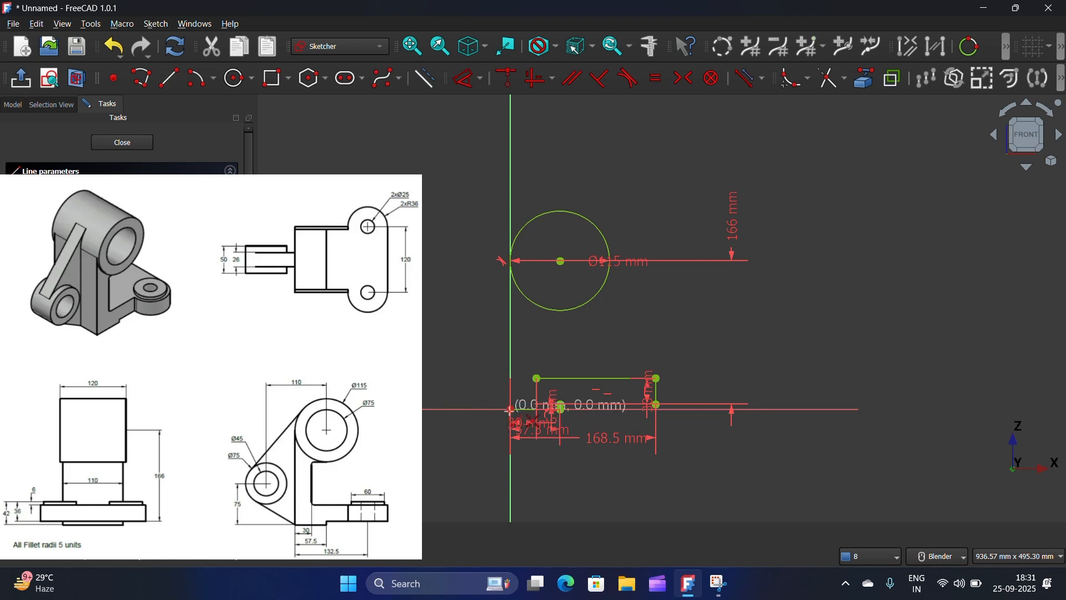
{"action": "left_click", "coordinate": [509, 409]}
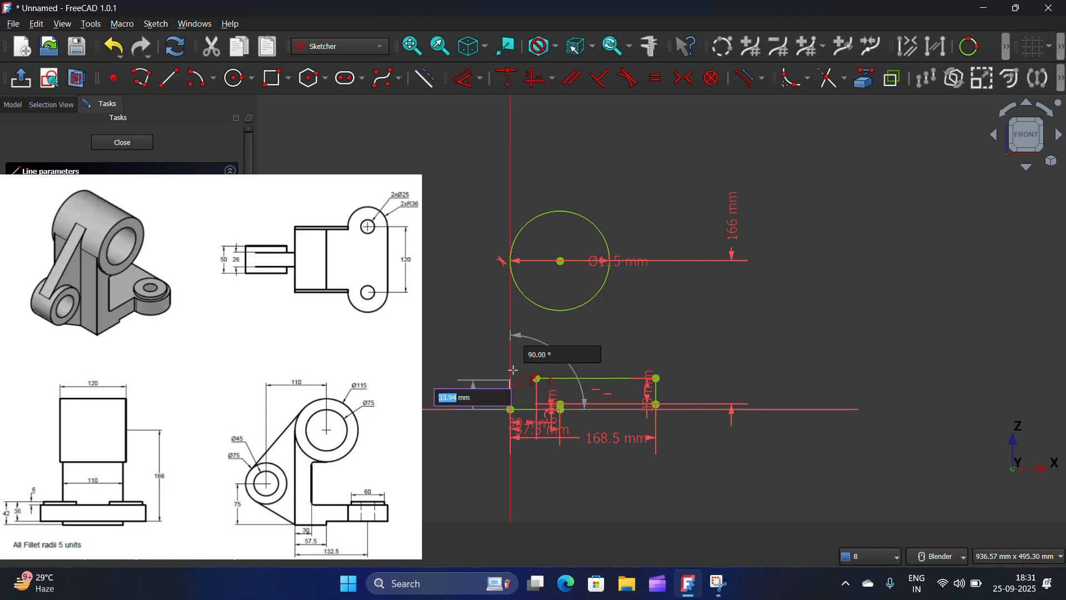
{"action": "left_click", "coordinate": [512, 302]}
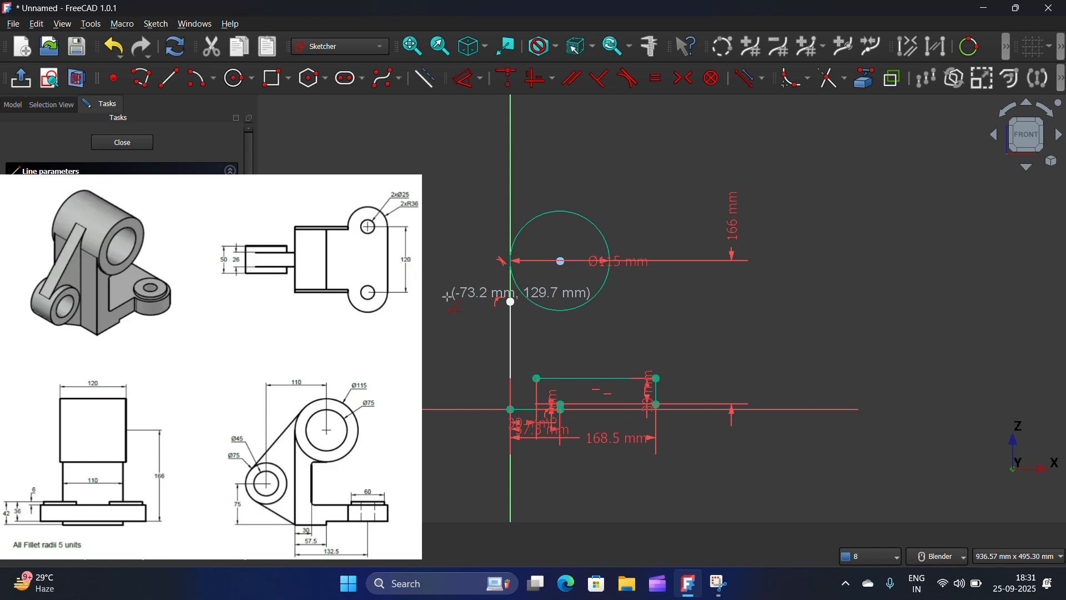
- Draw a vertical line about 71 mm long upward from the inner end of the base's top line
{"action": "left_click", "coordinate": [536, 378]}
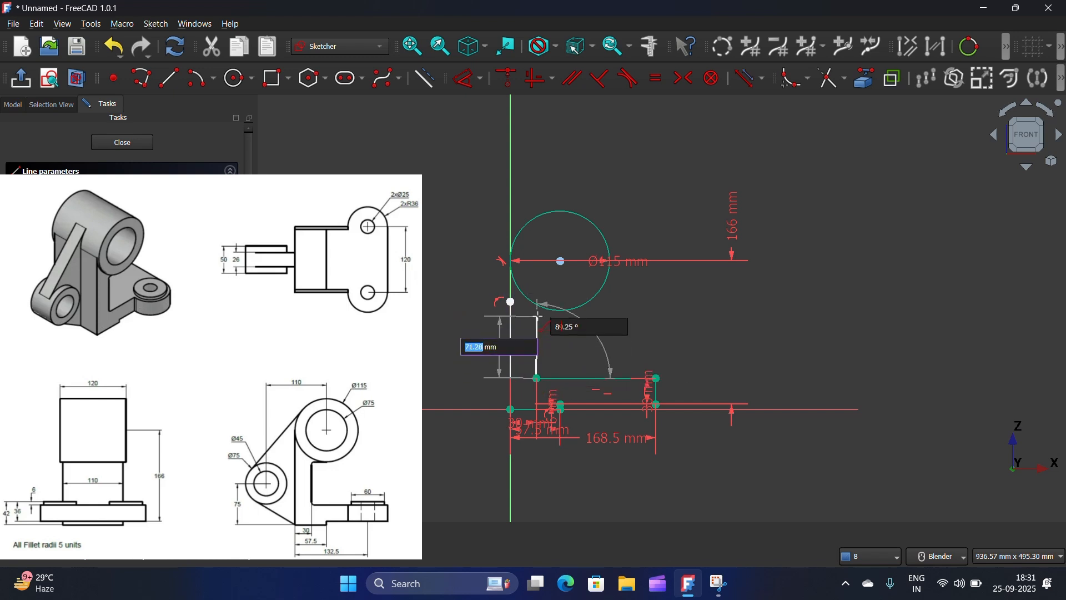
{"action": "left_click", "coordinate": [537, 315]}
{"action": "right_click", "coordinate": [492, 335]}
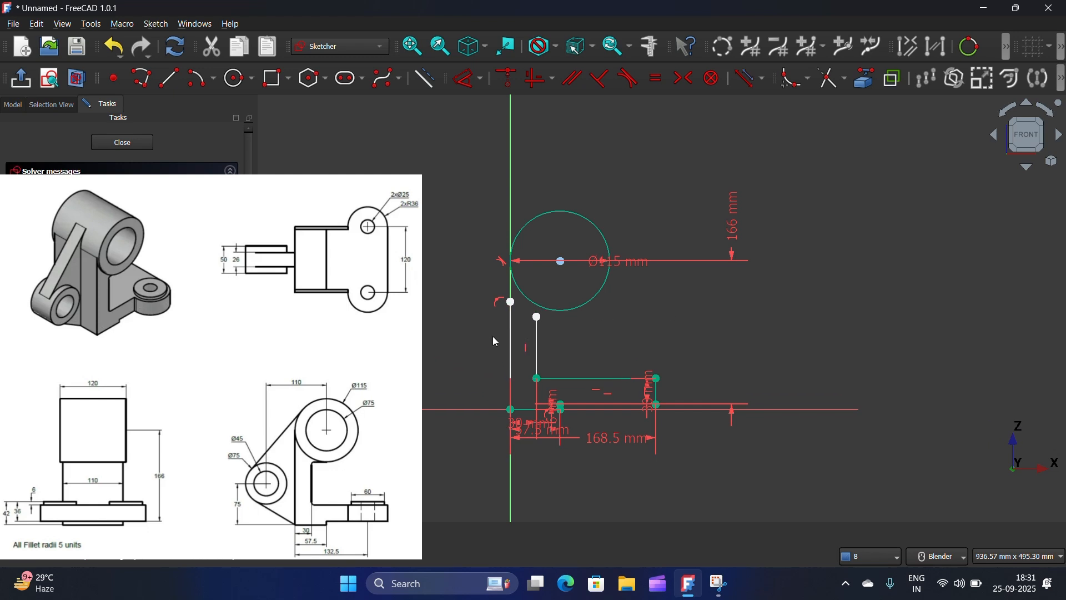
- Constrain the upper end of the line on the vertical axis tangent to the 115 mm circle
{"action": "scroll", "coordinate": [492, 335], "scroll_direction": "up", "scroll_amount": 4}
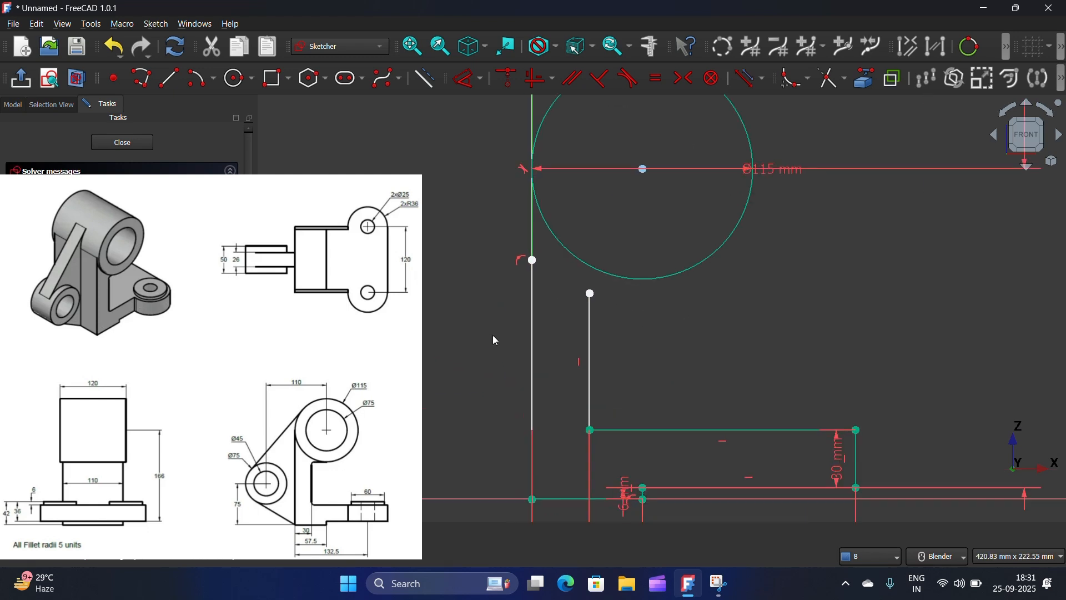
{"action": "left_click", "coordinate": [534, 260]}
{"action": "left_click", "coordinate": [552, 235]}
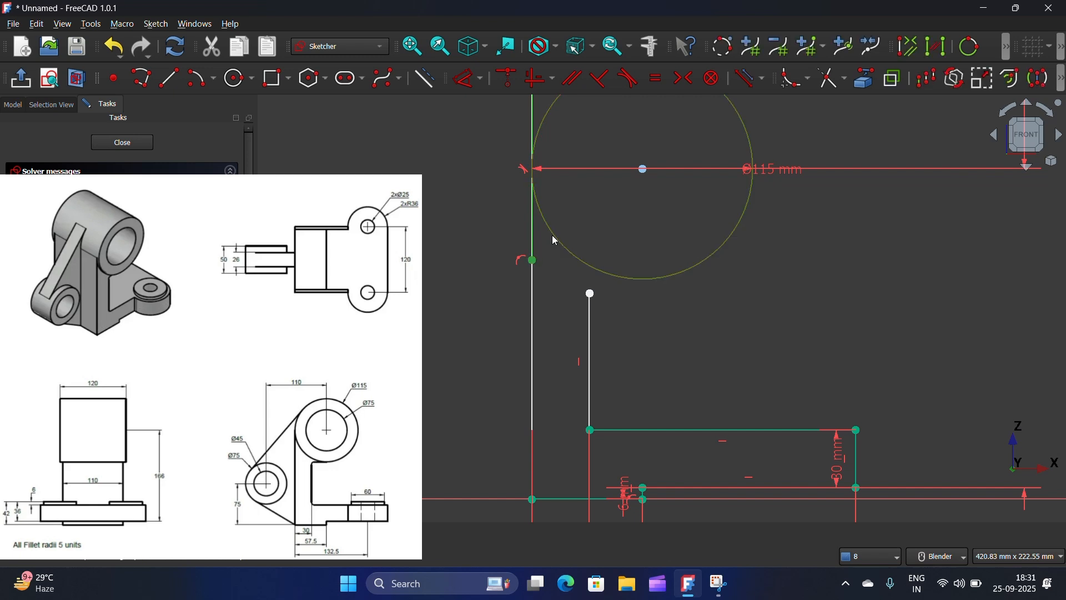
{"action": "left_click", "coordinate": [629, 77]}
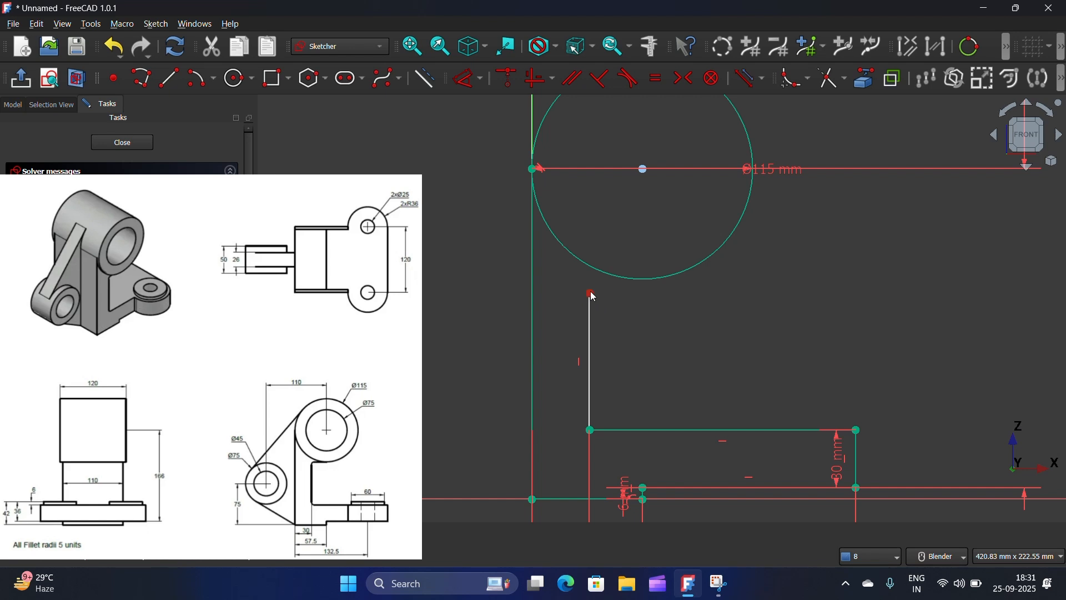
- Draw a short horizontal line outward from the top of the inner vertical line, just below the circle
{"action": "left_click", "coordinate": [169, 77]}
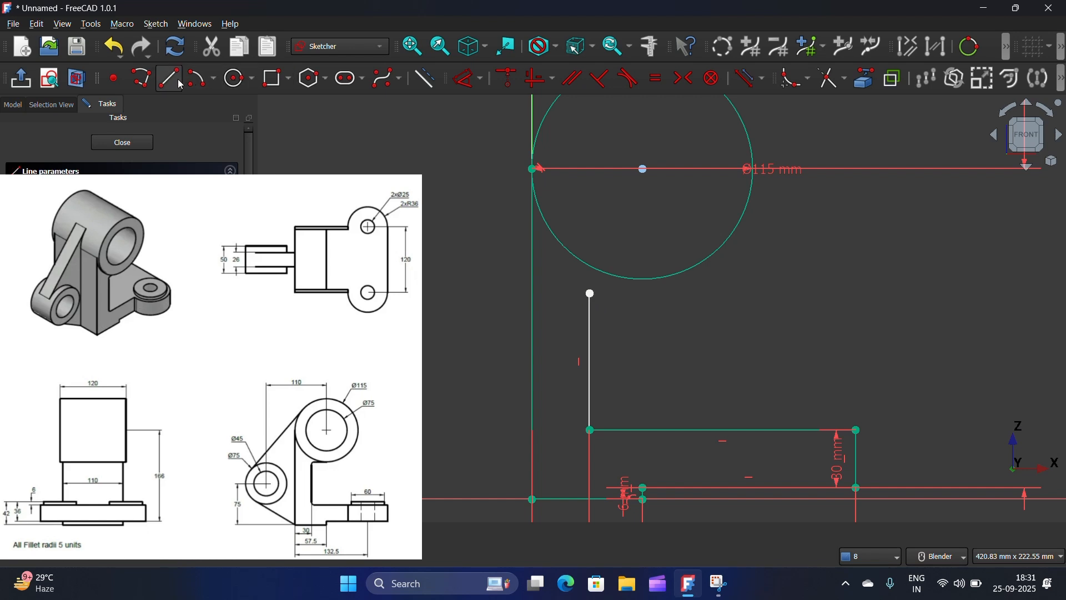
{"action": "left_click", "coordinate": [591, 293]}
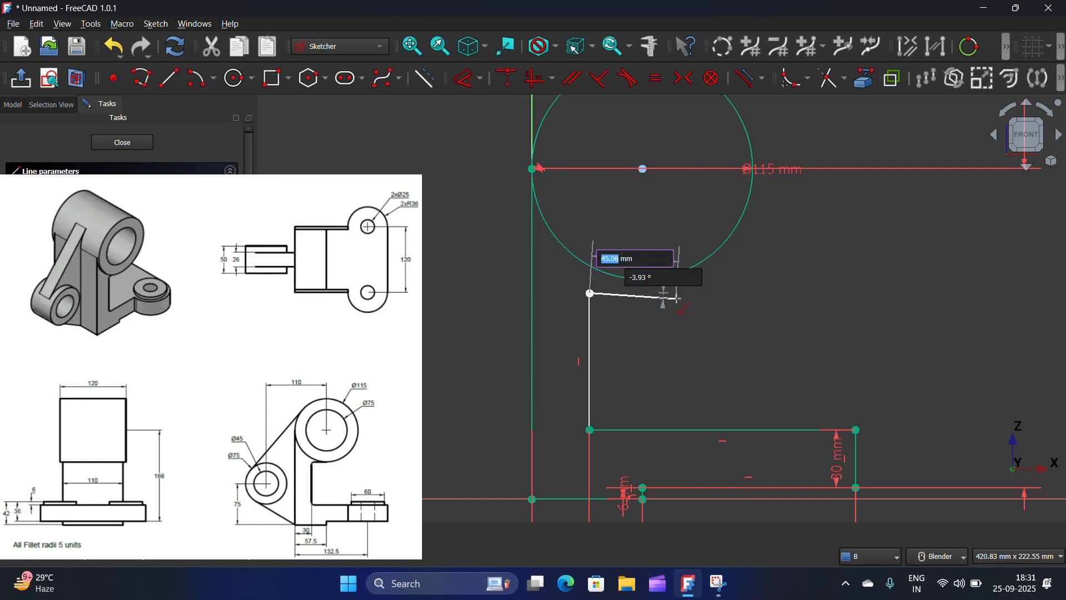
{"action": "left_click", "coordinate": [668, 293]}
{"action": "right_click", "coordinate": [759, 308]}
- Constrain the outer end of the short horizontal line tangent to the underside of the 115 mm circle
{"action": "scroll", "coordinate": [657, 308], "scroll_direction": "up", "scroll_amount": 2}
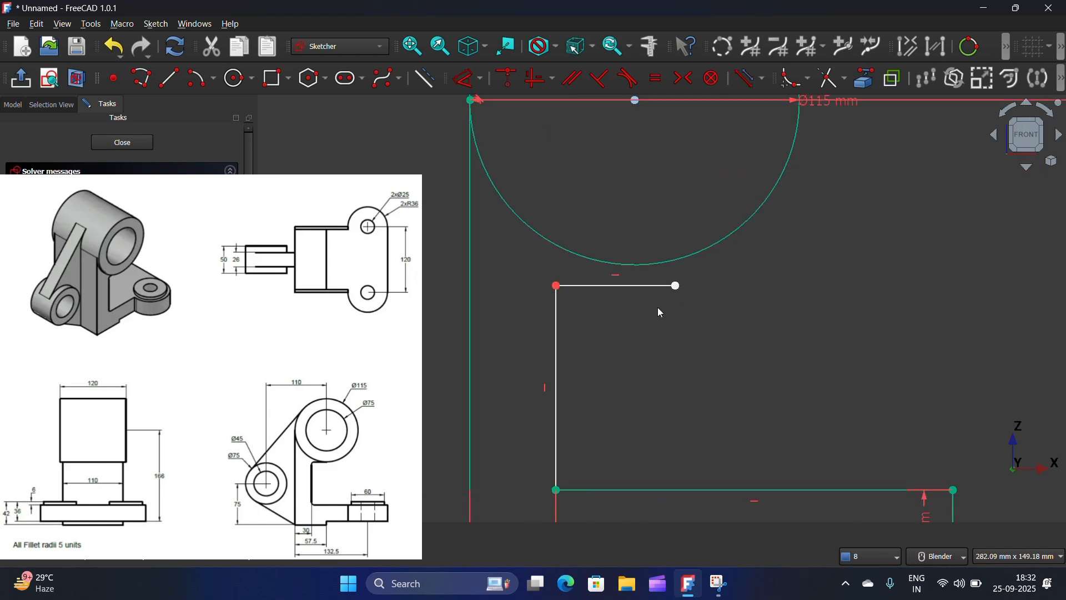
{"action": "left_click", "coordinate": [675, 291]}
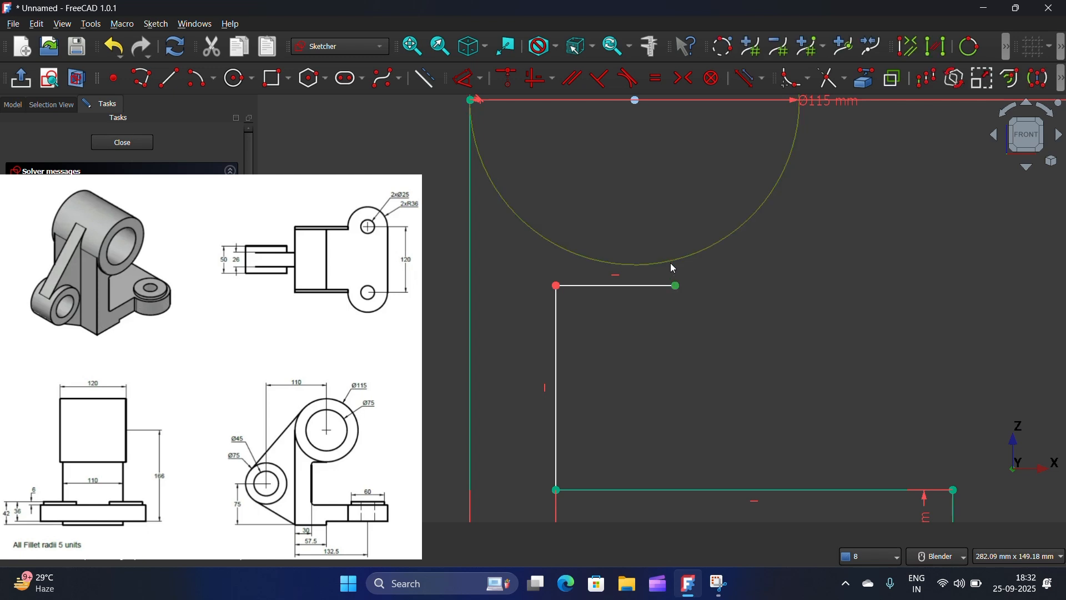
{"action": "left_click", "coordinate": [627, 78]}
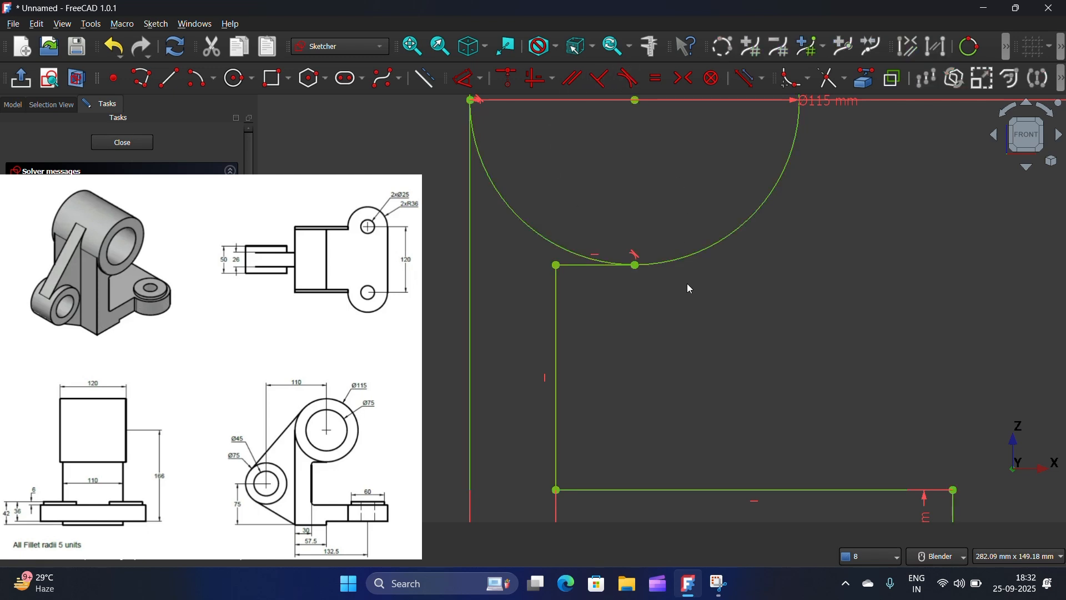
- Convert the 115 mm circle to construction geometry
{"action": "scroll", "coordinate": [687, 286], "scroll_direction": "down", "scroll_amount": 3}
{"action": "scroll", "coordinate": [685, 288], "scroll_direction": "down", "scroll_amount": 2}
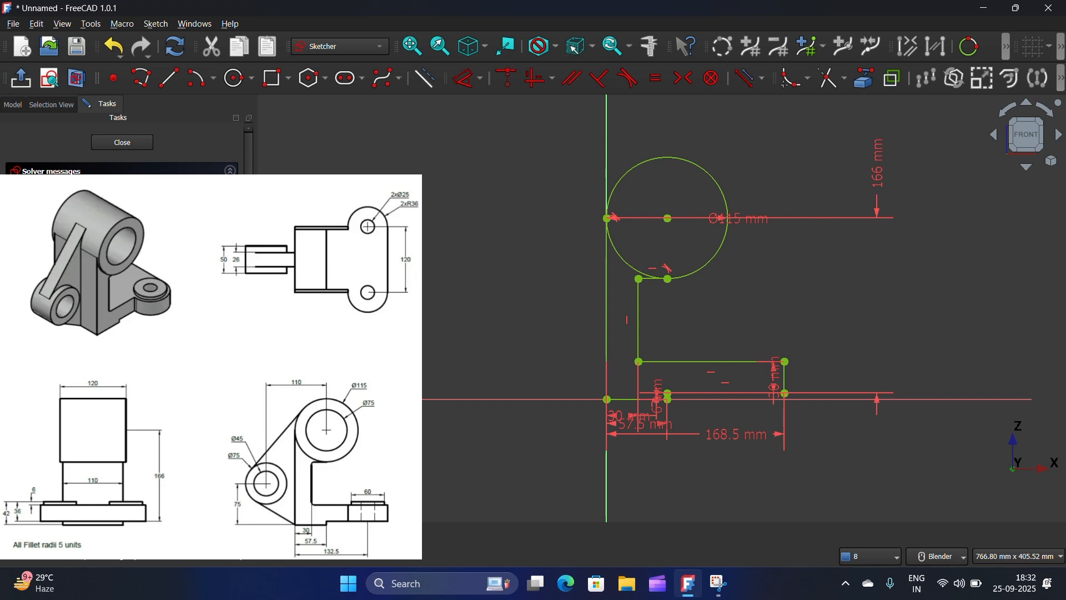
{"action": "scroll", "coordinate": [708, 347], "scroll_direction": "up", "scroll_amount": 3}
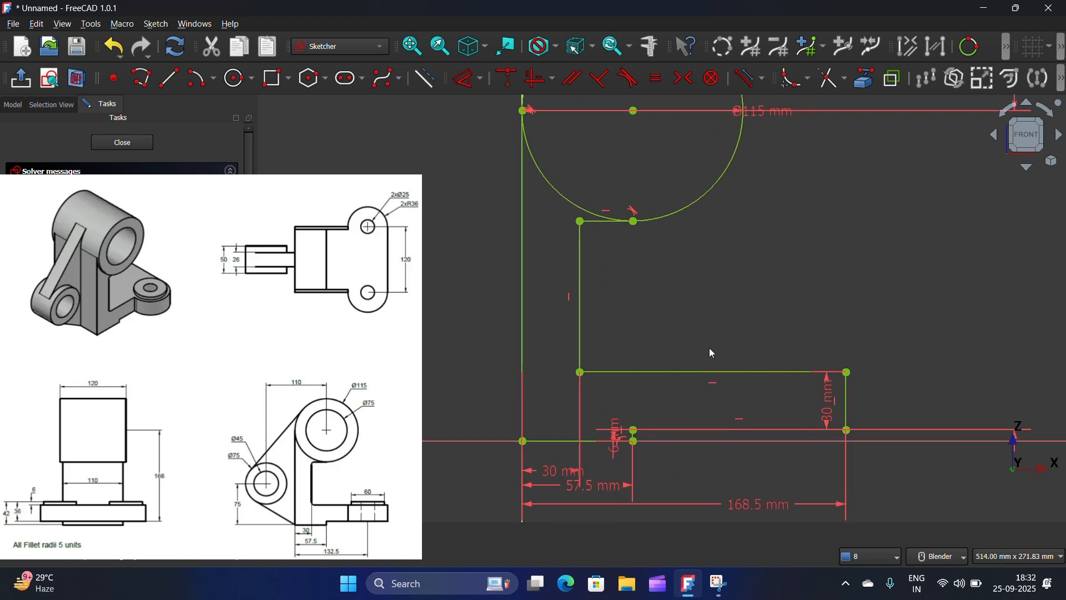
{"action": "left_click", "coordinate": [697, 200]}
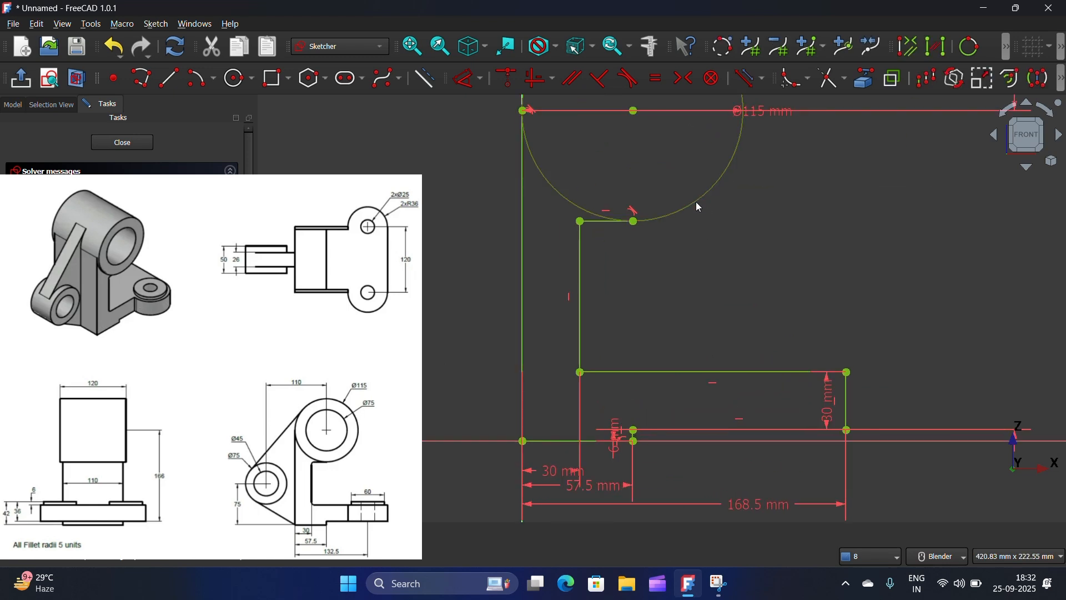
{"action": "left_click", "coordinate": [417, 83]}
- Draw a quarter arc over the construction circle, centred on it, from its lowest point to its tangent point on the vertical axis
{"action": "scroll", "coordinate": [449, 236], "scroll_direction": "down", "scroll_amount": 5}
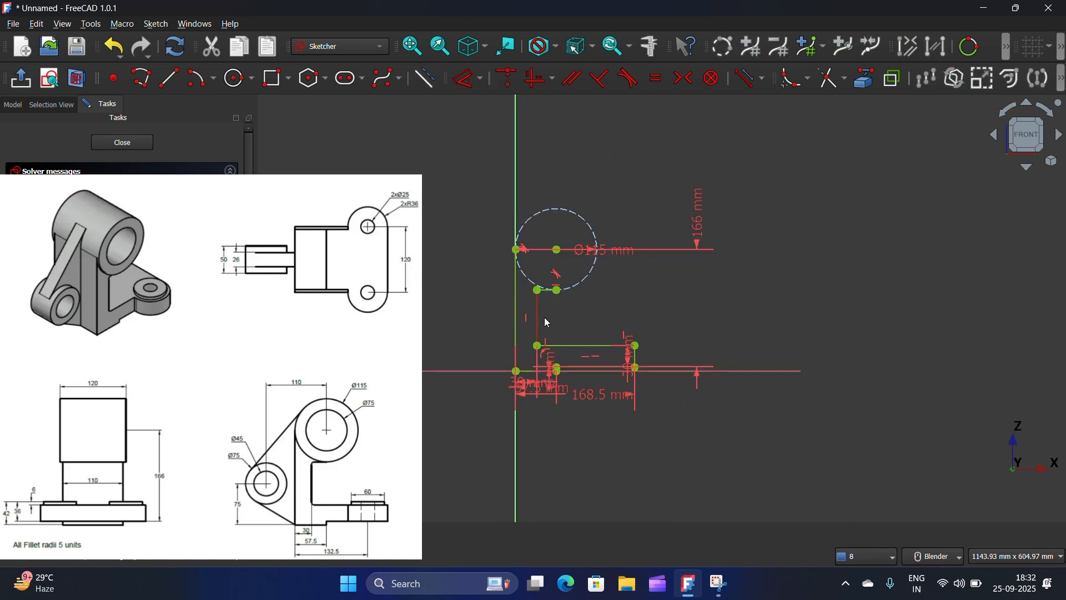
{"action": "scroll", "coordinate": [548, 247], "scroll_direction": "up", "scroll_amount": 2}
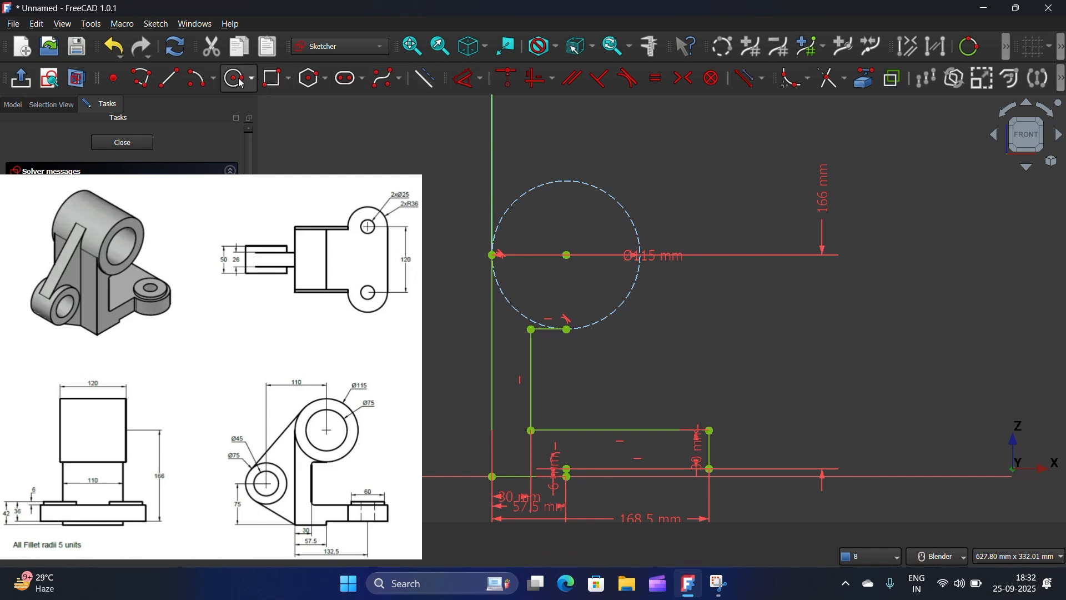
{"action": "left_click", "coordinate": [199, 78]}
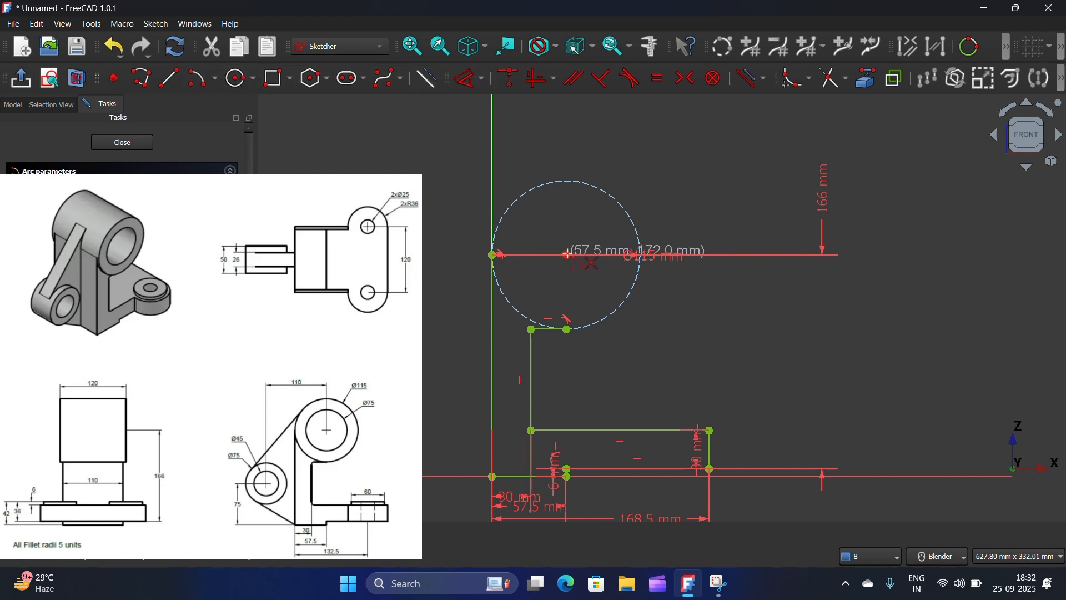
{"action": "left_click", "coordinate": [566, 255]}
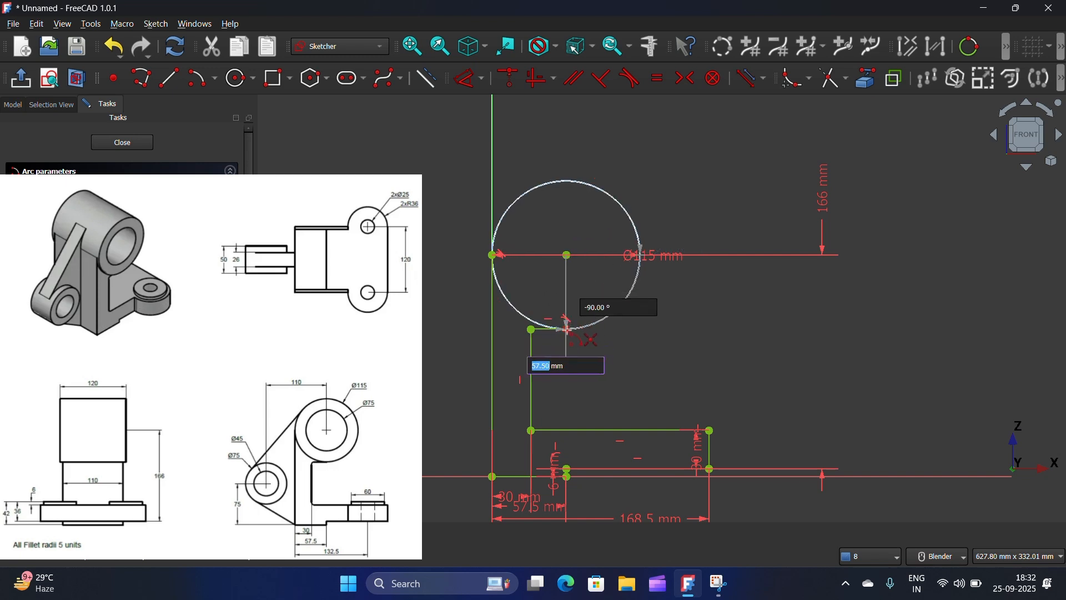
{"action": "left_click", "coordinate": [567, 329]}
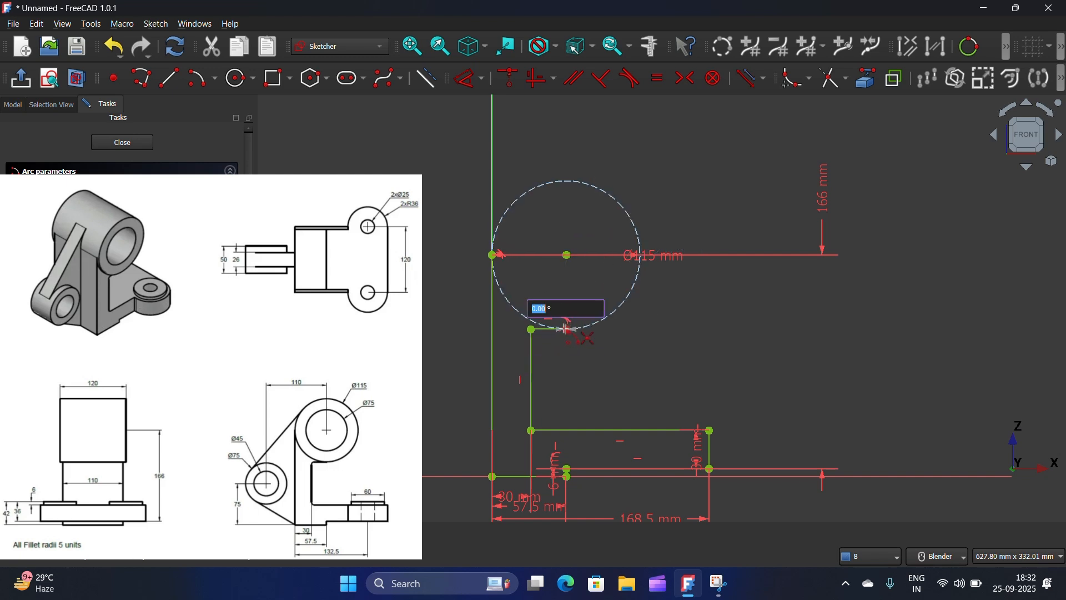
{"action": "left_click", "coordinate": [495, 255]}
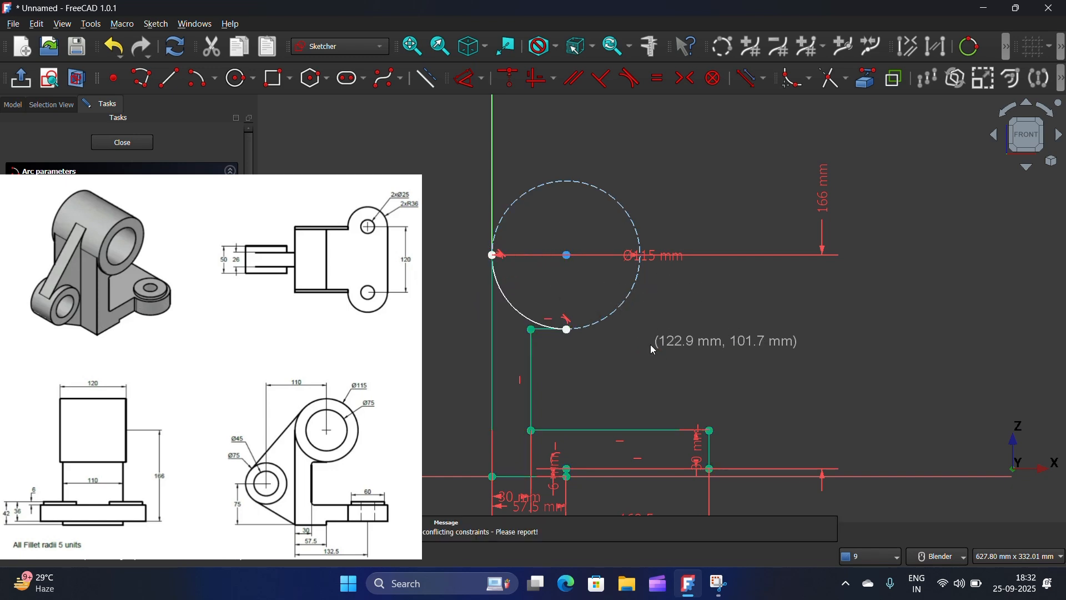
- Constrain the arc's lower end coincident with the outer end of the short horizontal line
{"action": "scroll", "coordinate": [611, 352], "scroll_direction": "up", "scroll_amount": 4}
{"action": "left_click_drag", "start_coordinate": [561, 333], "coordinate": [513, 339]}
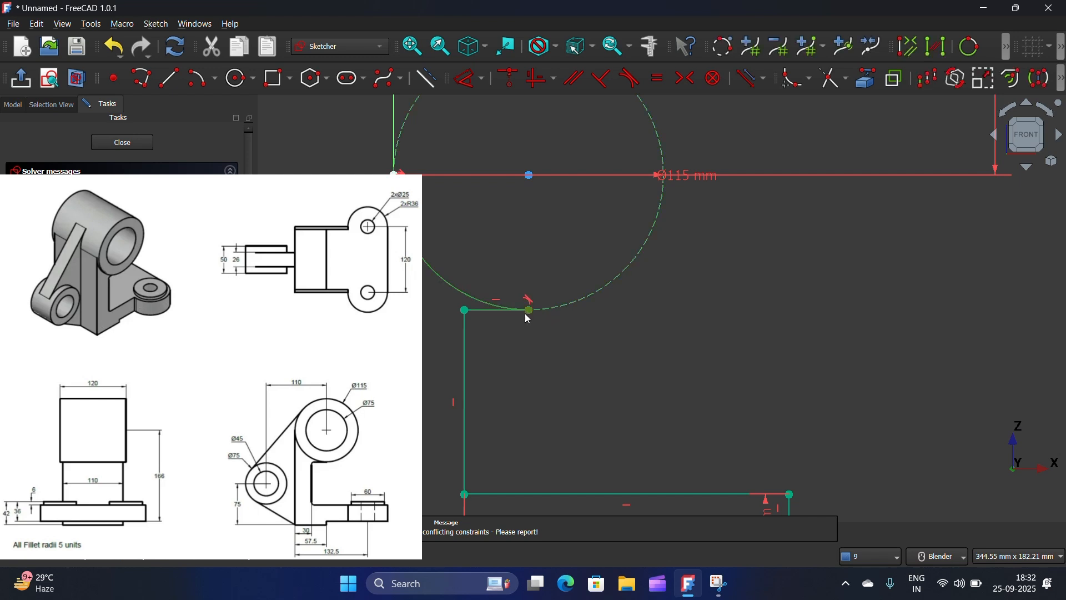
{"action": "left_click", "coordinate": [514, 81]}
{"action": "scroll", "coordinate": [578, 367], "scroll_direction": "down", "scroll_amount": 3}
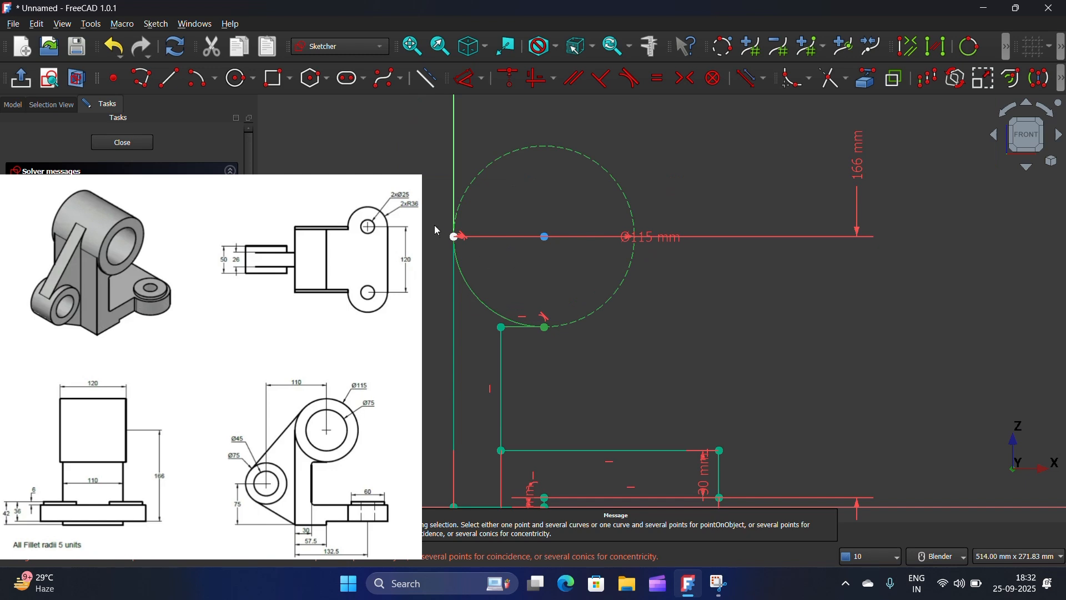
{"action": "left_click_drag", "start_coordinate": [433, 226], "coordinate": [471, 256]}
{"action": "left_click", "coordinate": [512, 81]}
{"action": "key", "text": "Escape"}
{"action": "left_click_drag", "start_coordinate": [527, 293], "coordinate": [567, 360]}
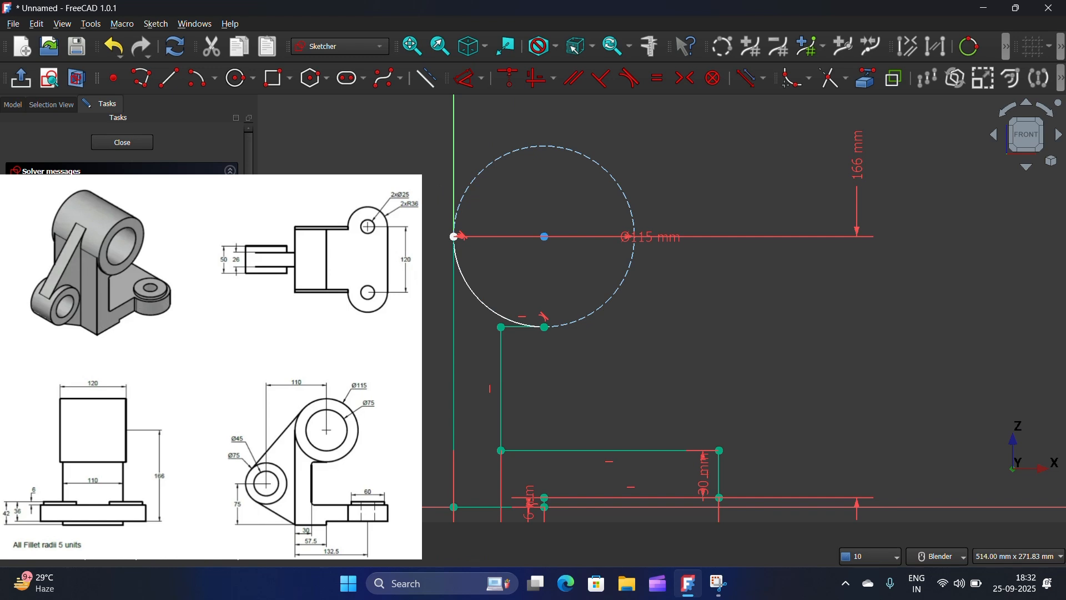
- Constrain the arc's upper end coincident with the top end of the line on the vertical axis
{"action": "left_click", "coordinate": [454, 236]}
{"action": "scroll", "coordinate": [459, 234], "scroll_direction": "up", "scroll_amount": 3}
{"action": "scroll", "coordinate": [459, 232], "scroll_direction": "down", "scroll_amount": 1}
{"action": "scroll", "coordinate": [458, 233], "scroll_direction": "down", "scroll_amount": 5}
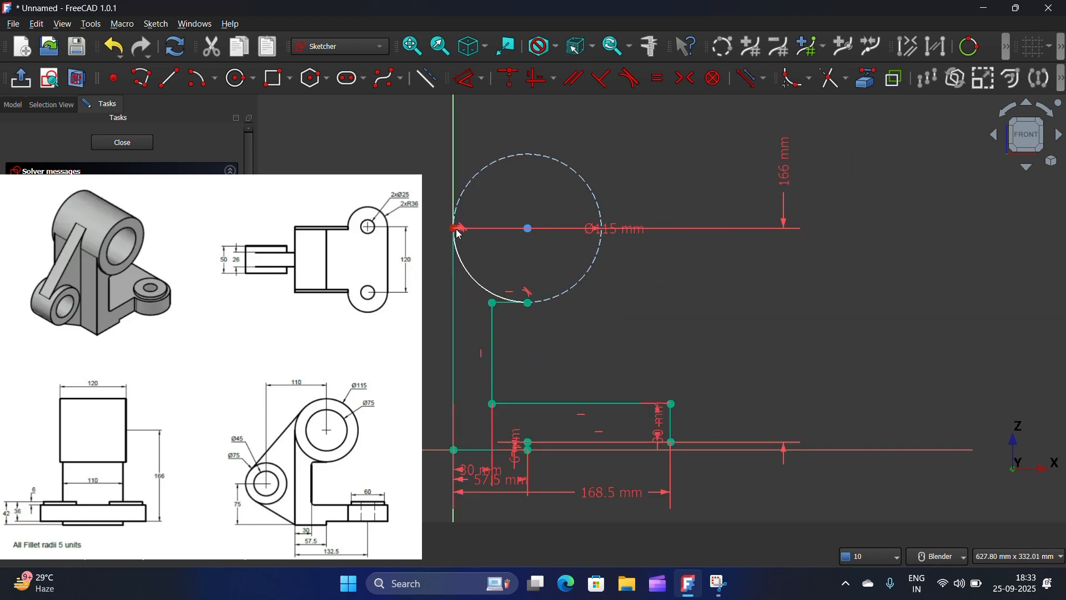
{"action": "scroll", "coordinate": [531, 405], "scroll_direction": "down", "scroll_amount": 1}
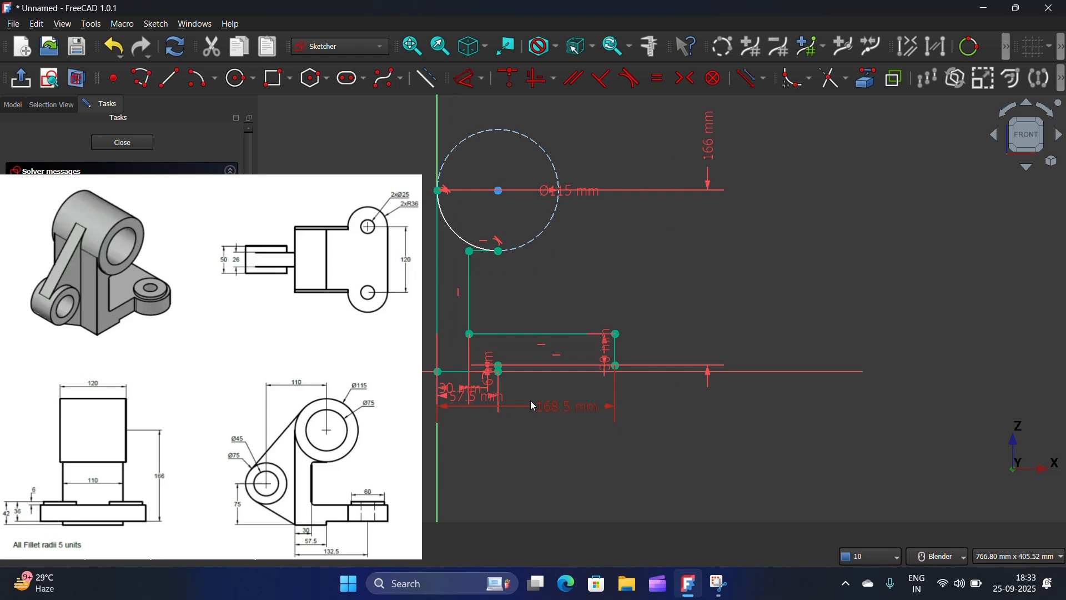
- Close the profile sketch and pad it 110 mm, symmetric to the sketch plane
{"action": "left_click", "coordinate": [119, 143]}
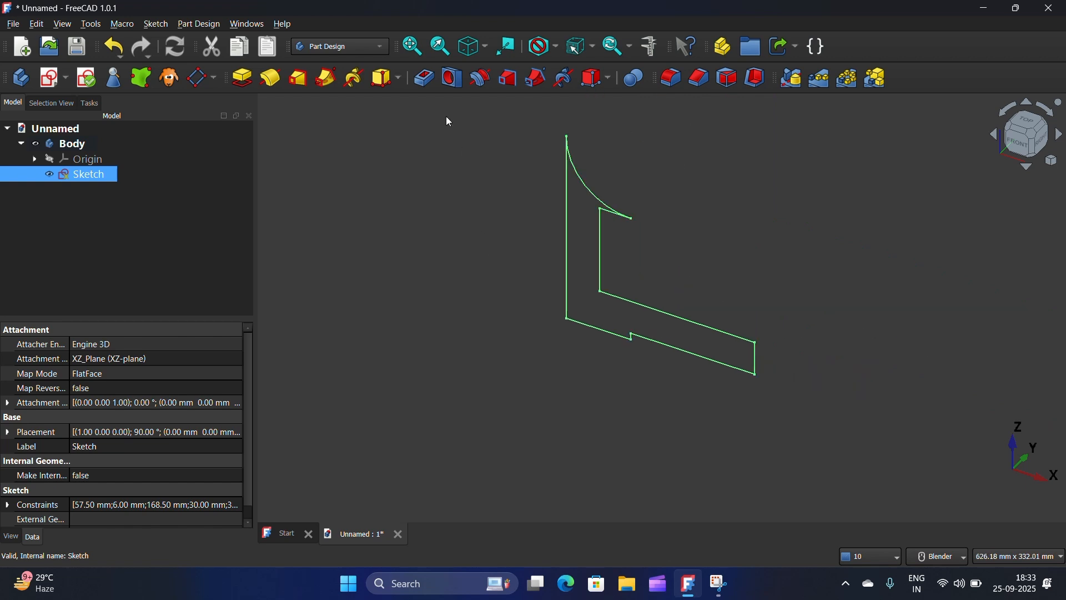
{"action": "left_click", "coordinate": [243, 78]}
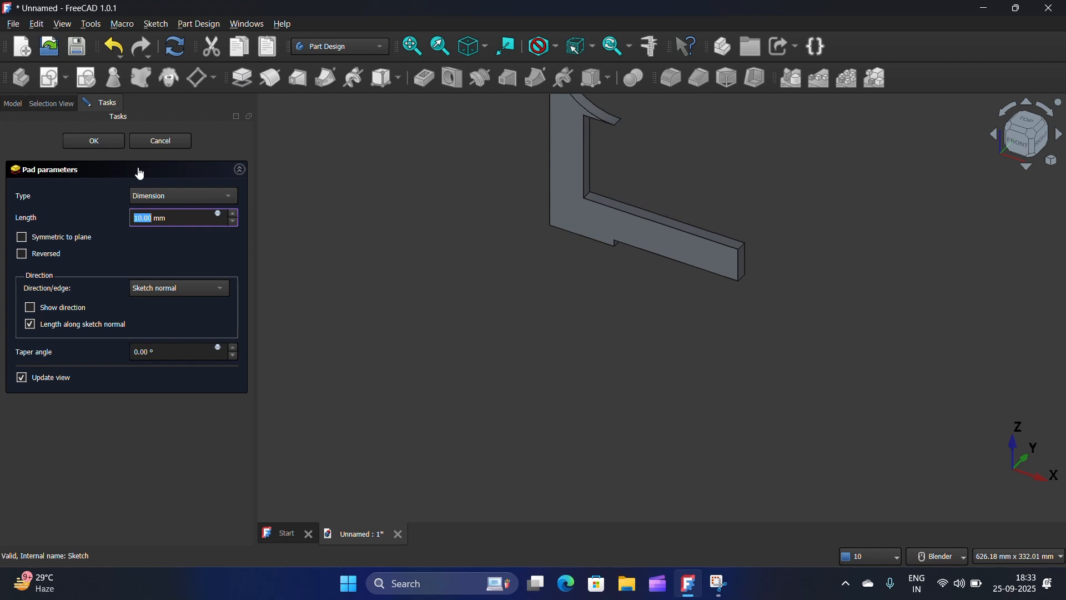
{"action": "left_click", "coordinate": [22, 238]}
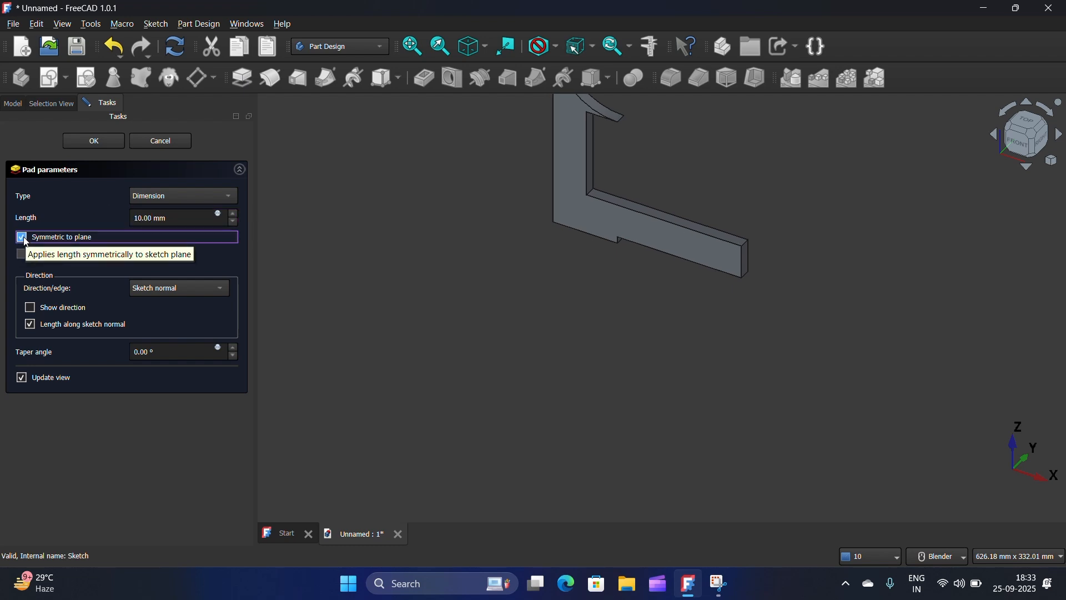
{"action": "left_click", "coordinate": [150, 218]}
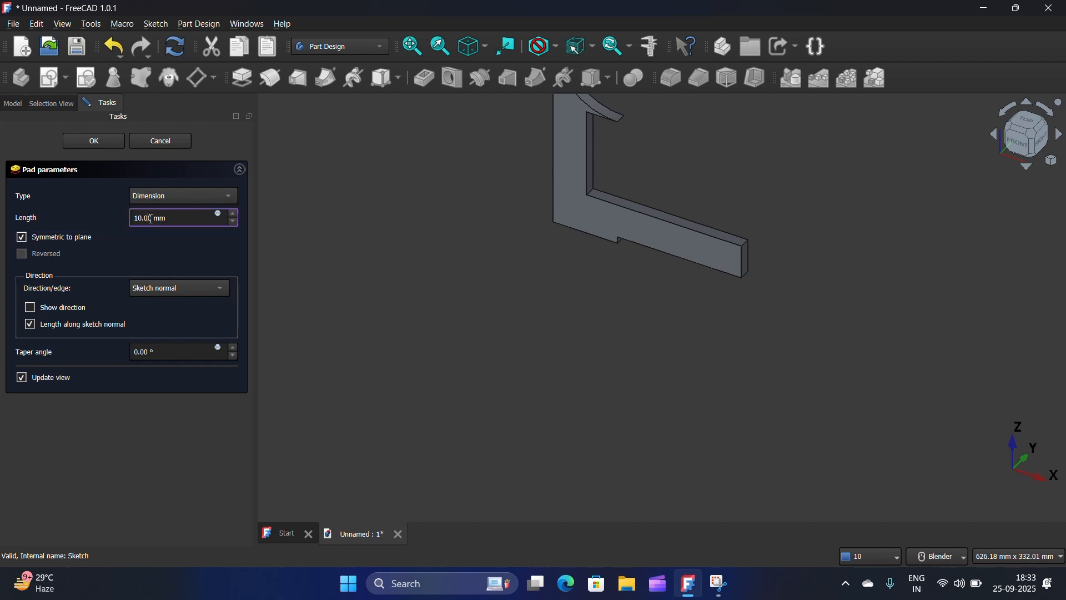
{"action": "type", "text": "1"}
{"action": "left_click", "coordinate": [363, 271]}
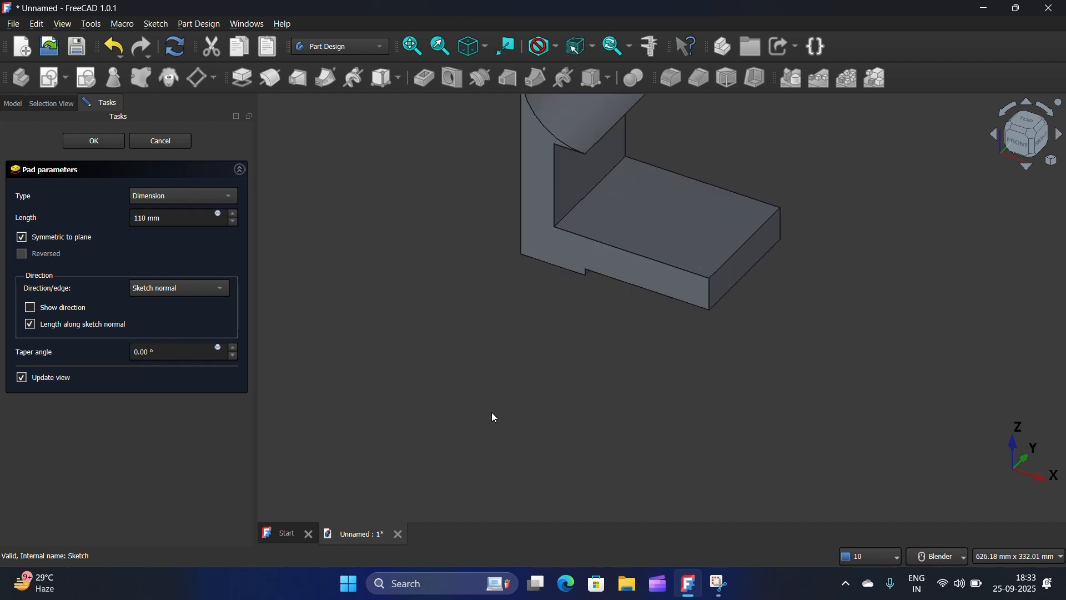
{"action": "scroll", "coordinate": [491, 410], "scroll_direction": "down", "scroll_amount": 2}
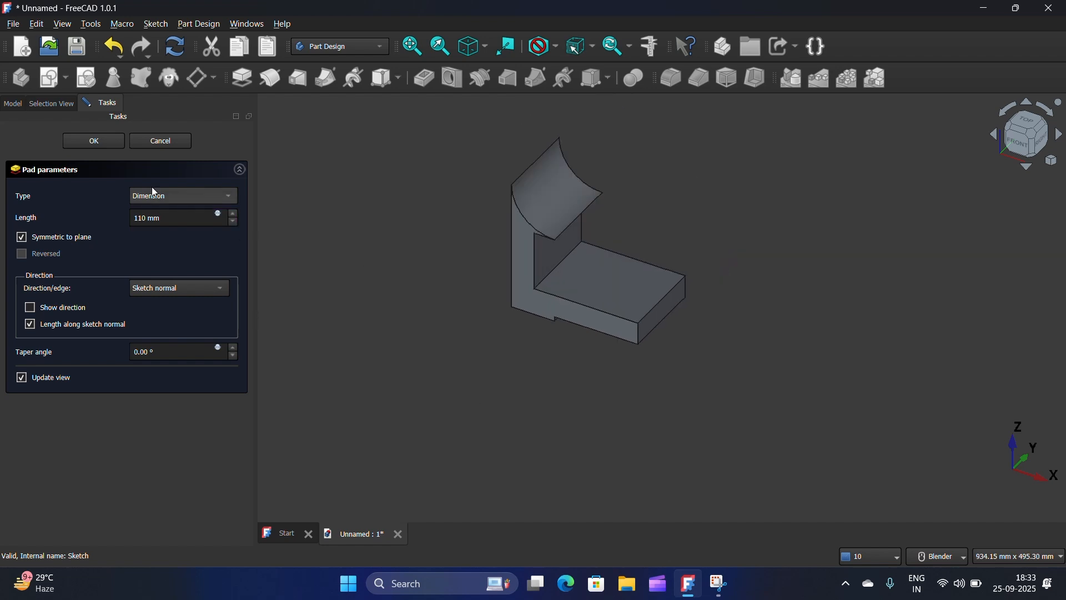
{"action": "left_click", "coordinate": [109, 141]}
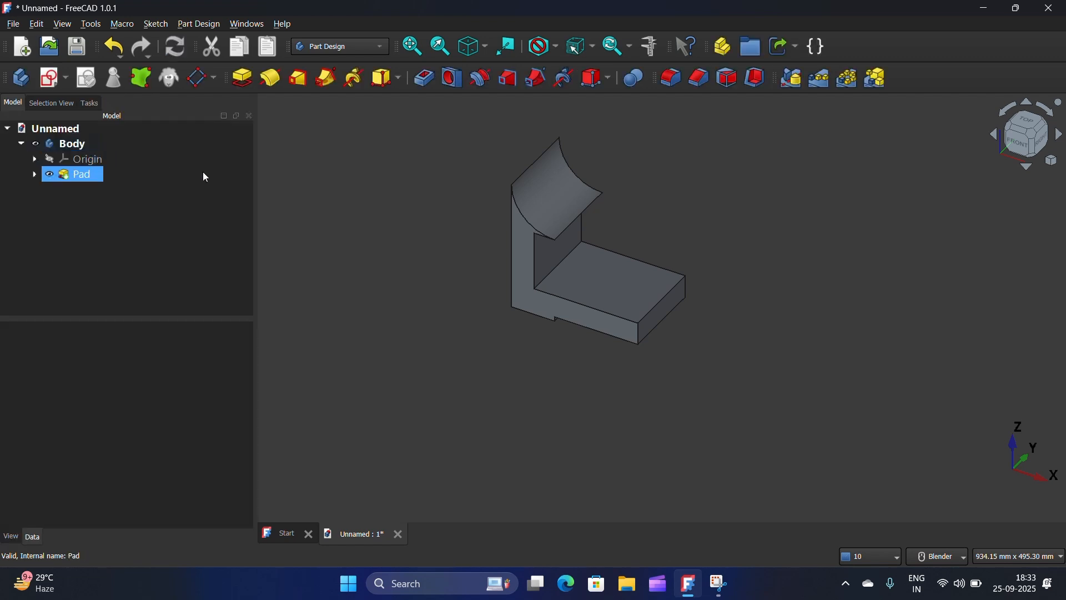
{"action": "scroll", "coordinate": [741, 432], "scroll_direction": "down", "scroll_amount": 2}
{"action": "scroll", "coordinate": [742, 431], "scroll_direction": "up", "scroll_amount": 2}
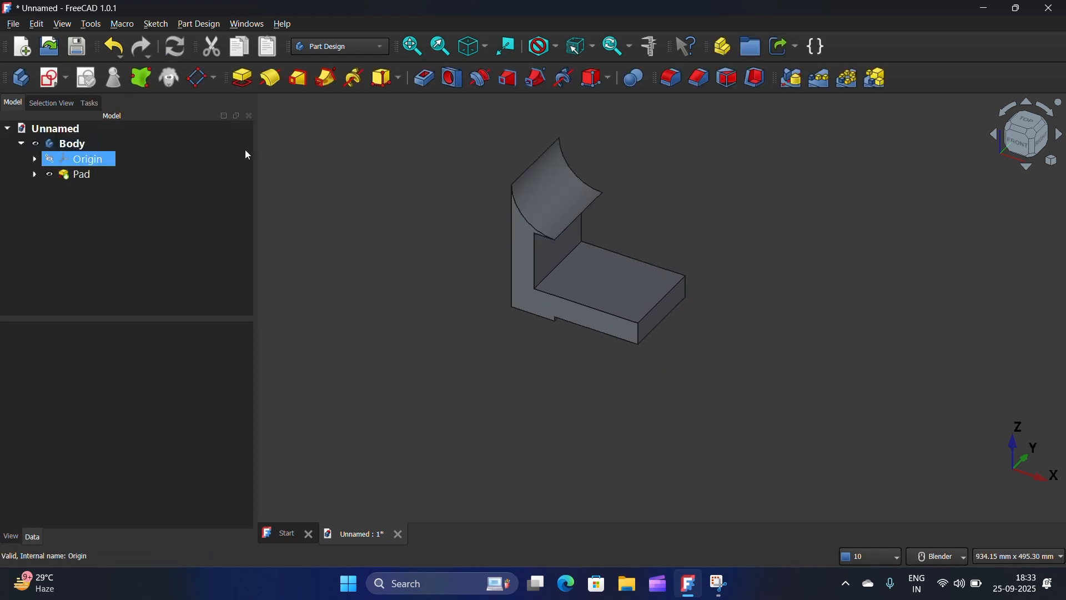
{"action": "left_click", "coordinate": [55, 86]}
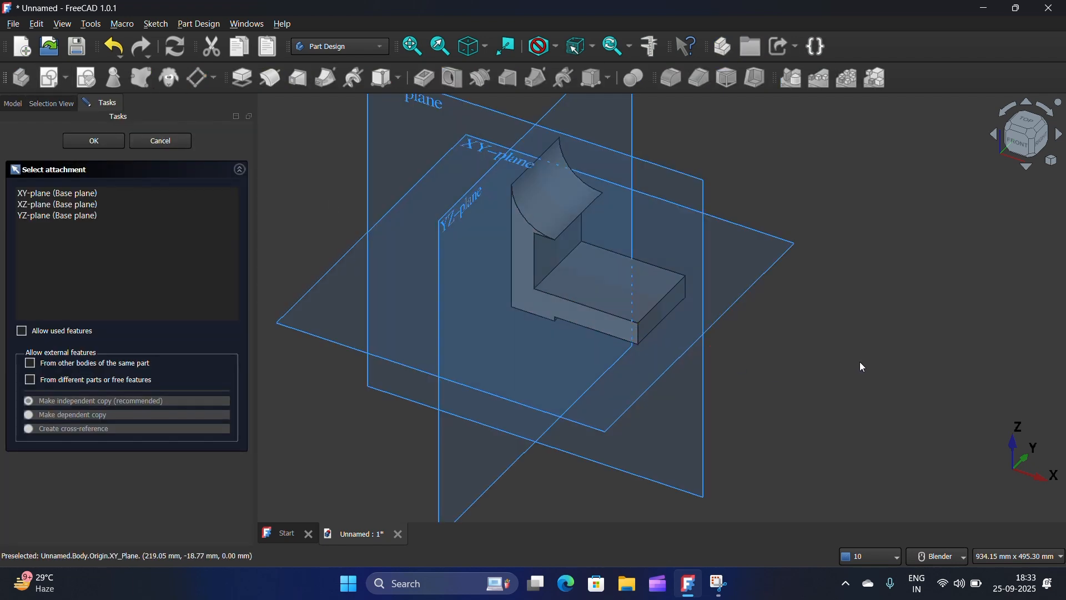
{"action": "left_click", "coordinate": [177, 147]}
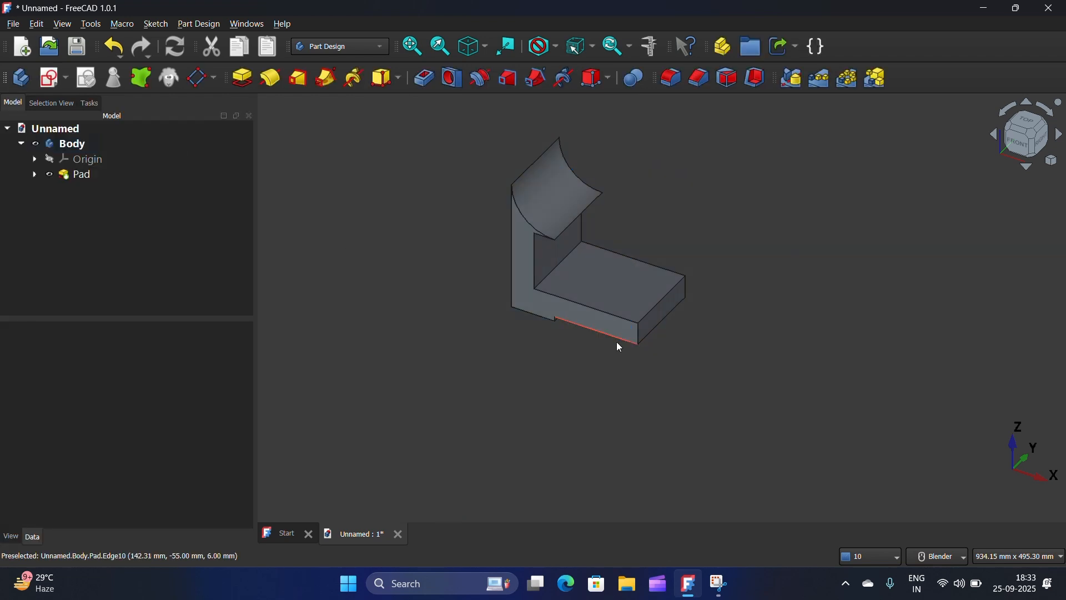
- Start a new sketch on the top face of the horizontal base plate
{"action": "scroll", "coordinate": [583, 282], "scroll_direction": "up", "scroll_amount": 3}
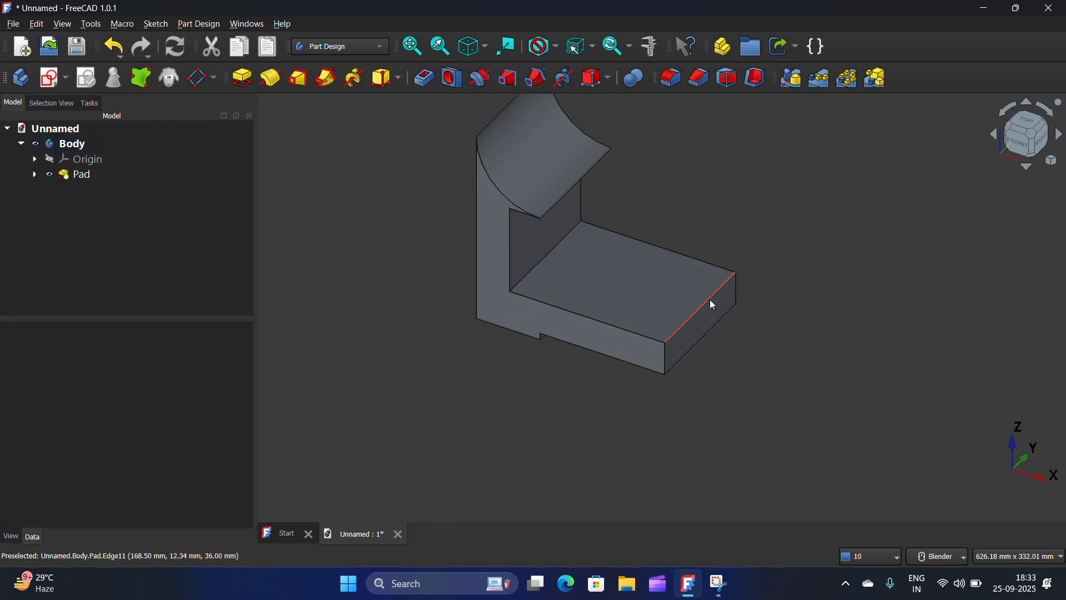
{"action": "left_click", "coordinate": [658, 289]}
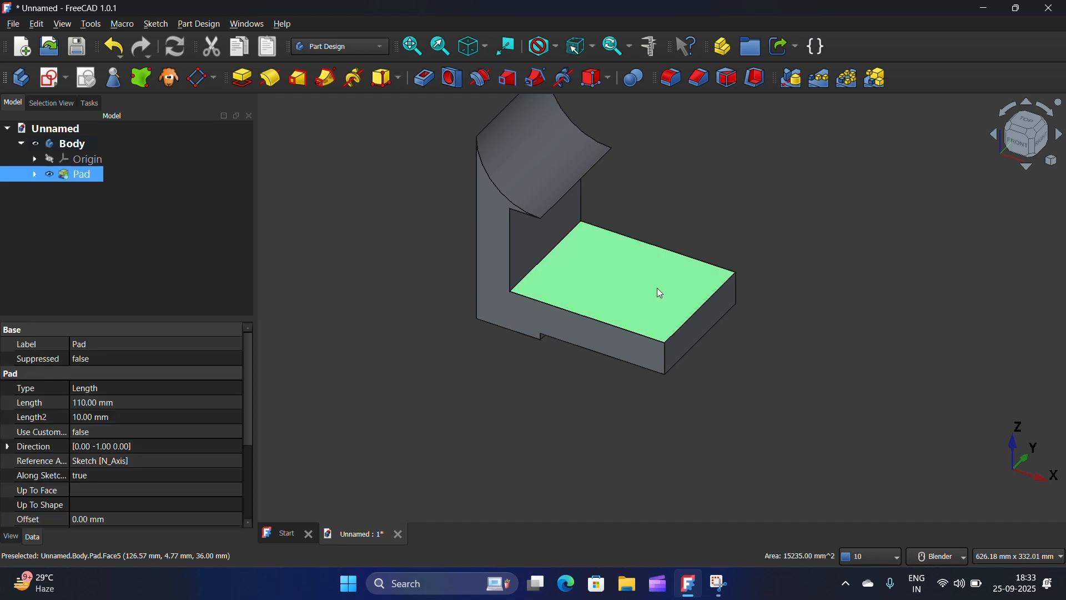
{"action": "left_click", "coordinate": [53, 79]}
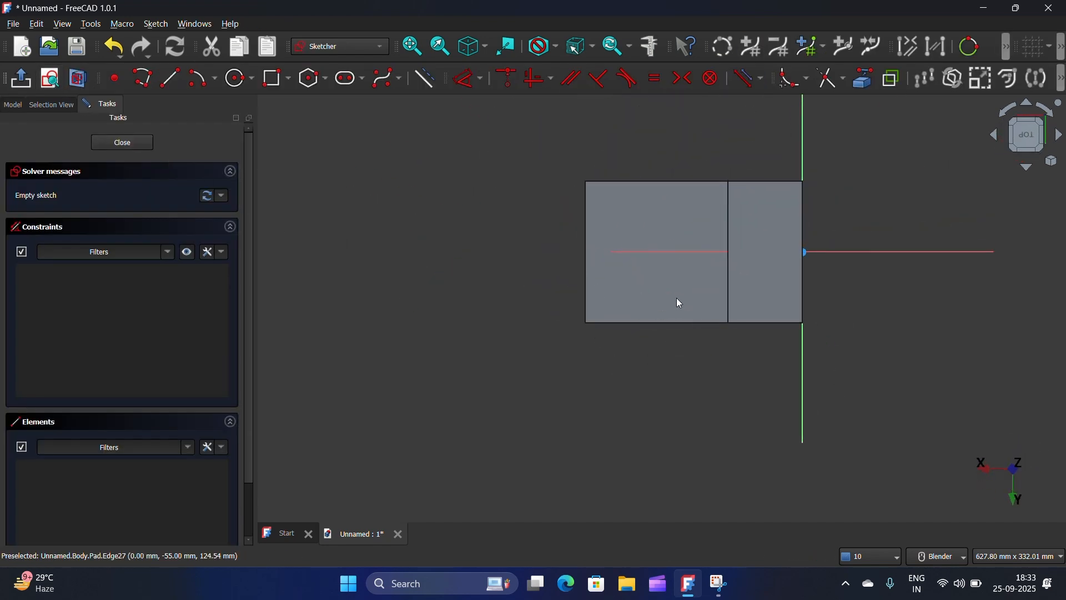
- Project the base plate's two long side edges into the sketch as external geometry
{"action": "left_click", "coordinate": [863, 79]}
{"action": "left_click", "coordinate": [629, 180]}
{"action": "left_click", "coordinate": [629, 323]}
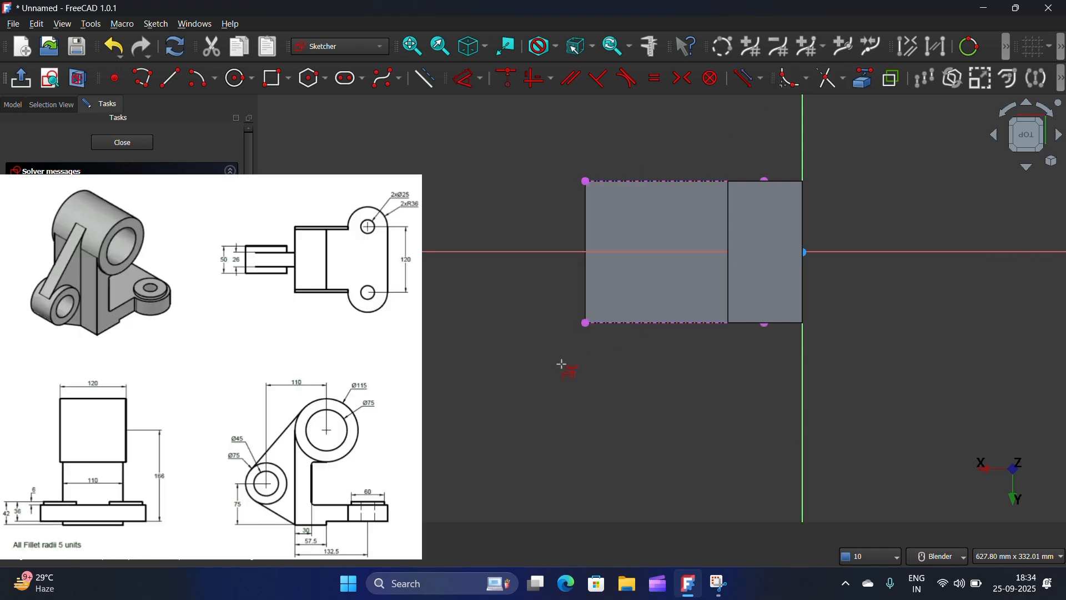
- Draw two outward-bulging arcs near the plate's free end, one just beyond the upper side edge and one centred on the lower side edge
{"action": "left_click", "coordinate": [200, 83]}
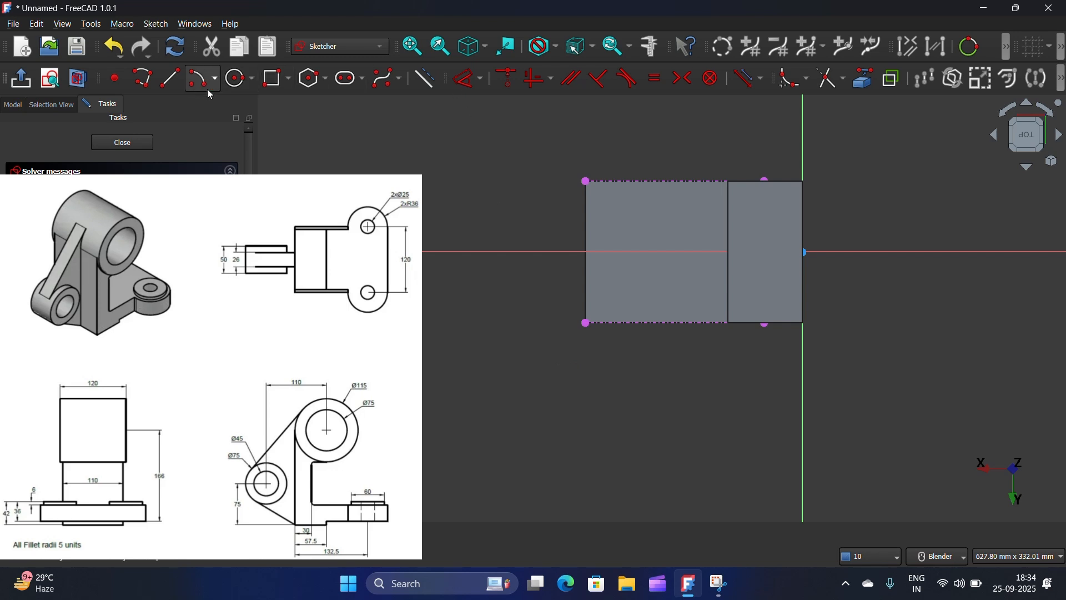
{"action": "left_click", "coordinate": [628, 160]}
{"action": "left_click", "coordinate": [590, 150]}
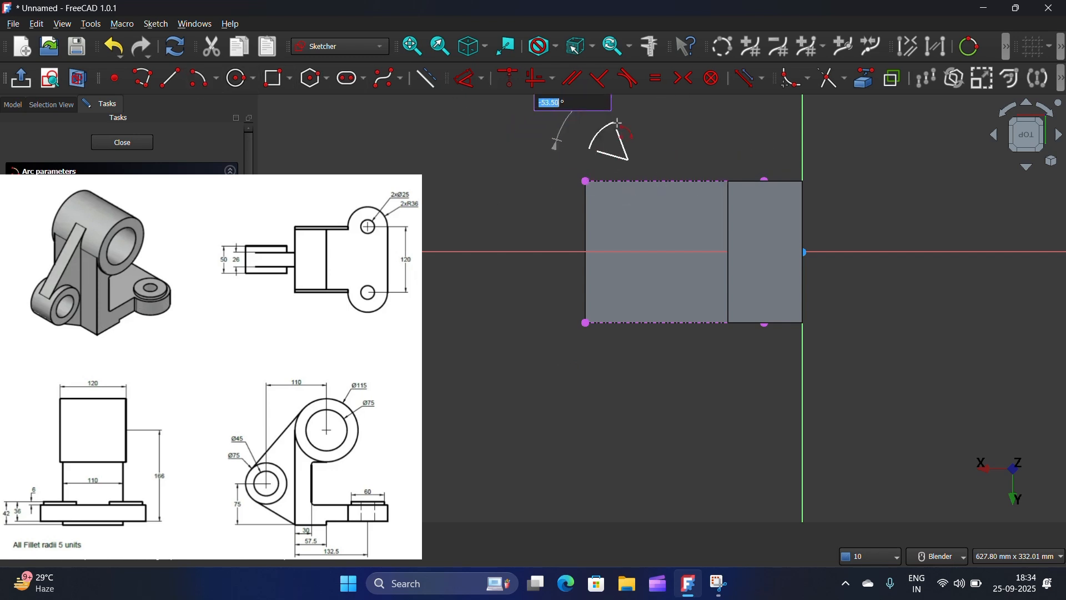
{"action": "left_click", "coordinate": [668, 141]}
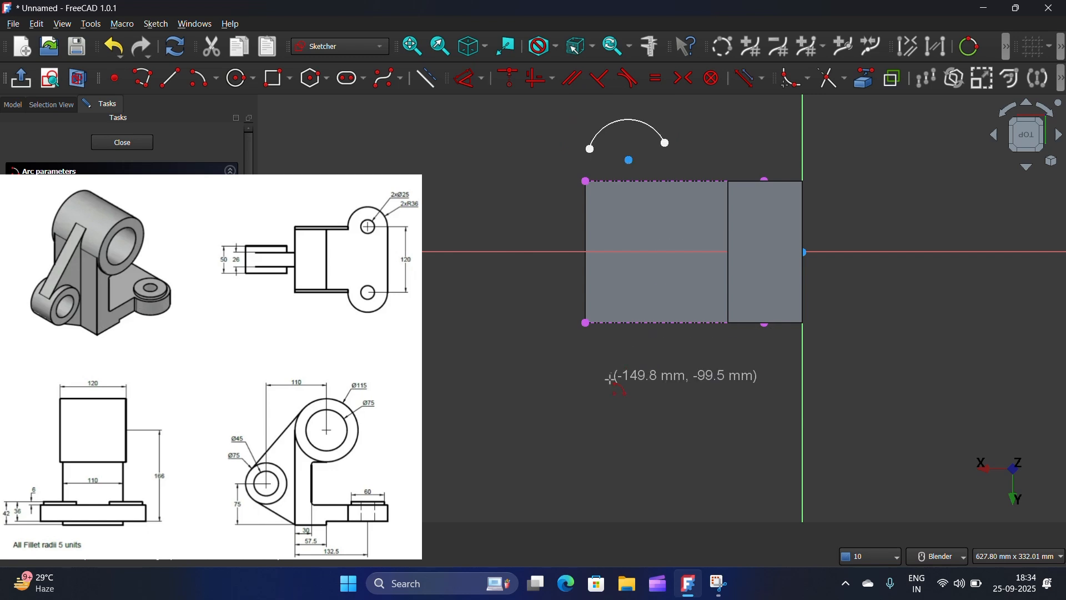
{"action": "left_click", "coordinate": [627, 323]}
{"action": "left_click", "coordinate": [595, 348]}
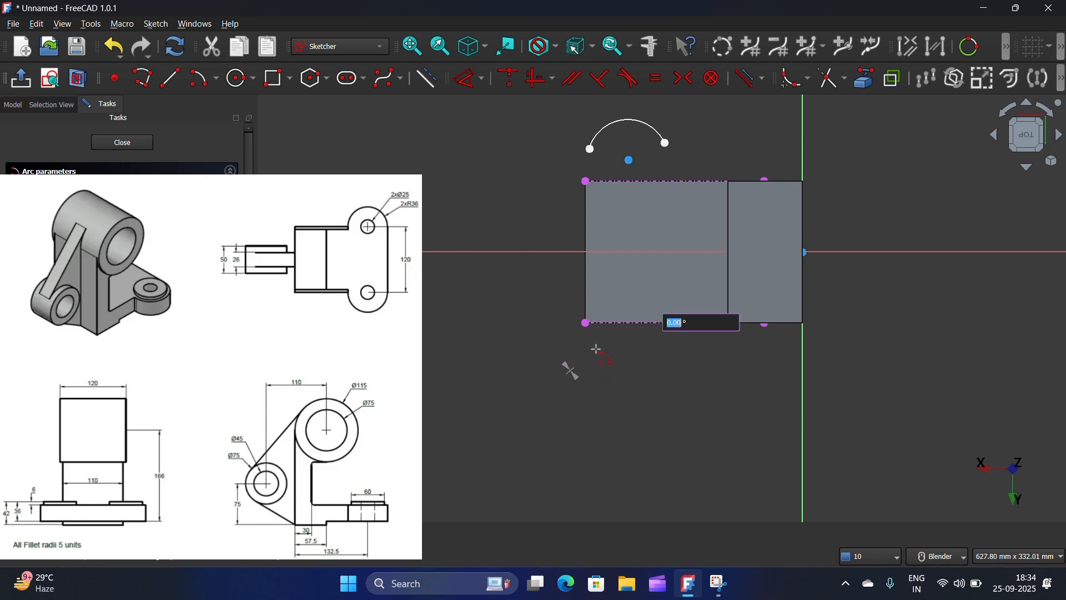
{"action": "left_click", "coordinate": [659, 353]}
{"action": "right_click", "coordinate": [654, 231]}
- Constrain the upper arc's centre onto the projected upper side edge of the plate
{"action": "scroll", "coordinate": [651, 228], "scroll_direction": "up", "scroll_amount": 2}
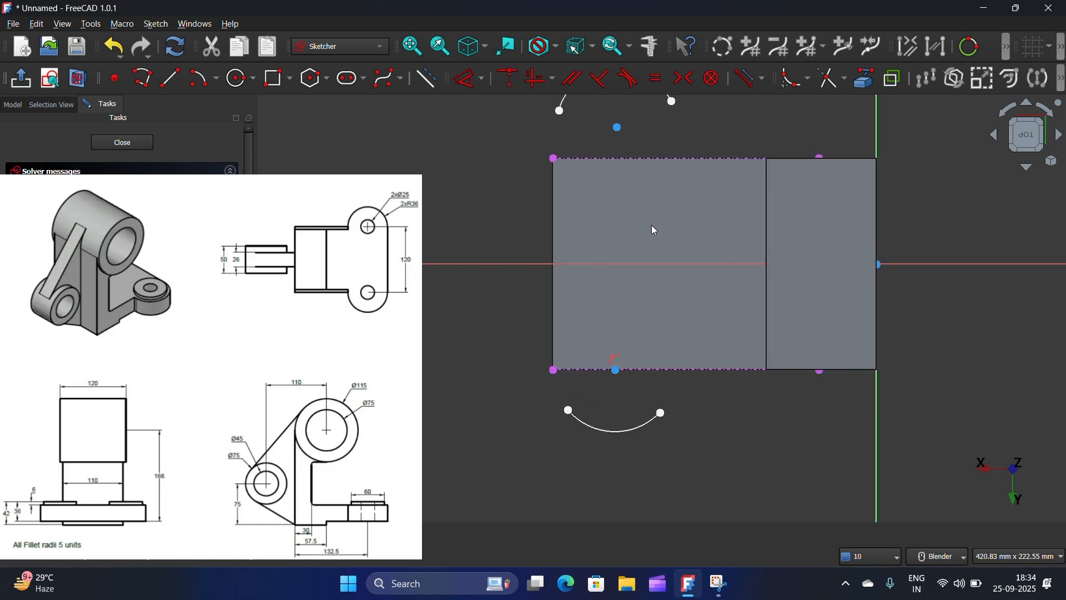
{"action": "left_click", "coordinate": [617, 128]}
{"action": "left_click", "coordinate": [615, 160]}
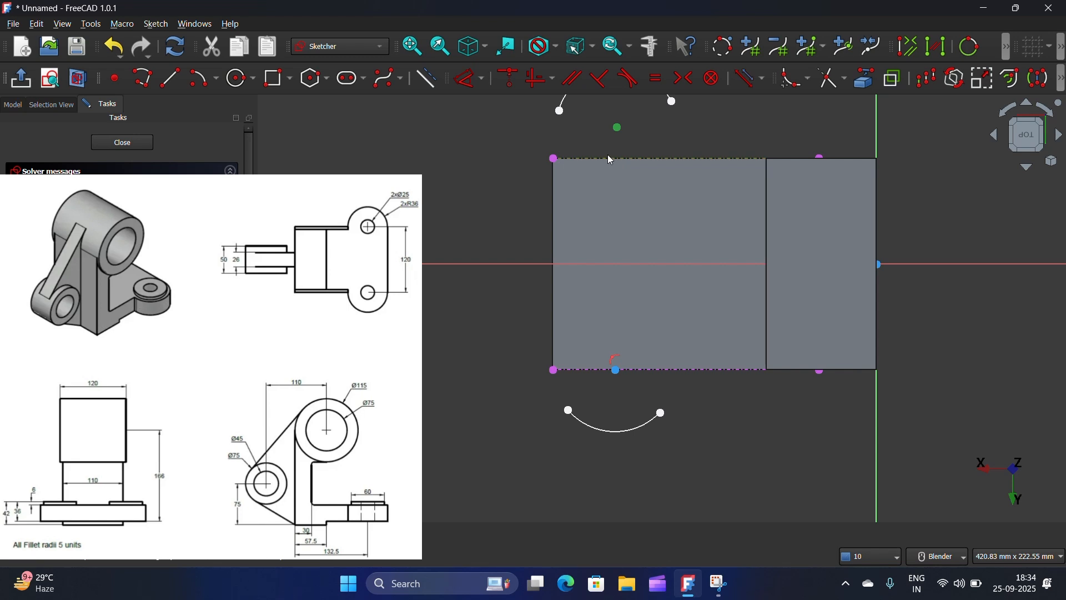
{"action": "left_click", "coordinate": [506, 82]}
{"action": "scroll", "coordinate": [465, 191], "scroll_direction": "down", "scroll_amount": 2}
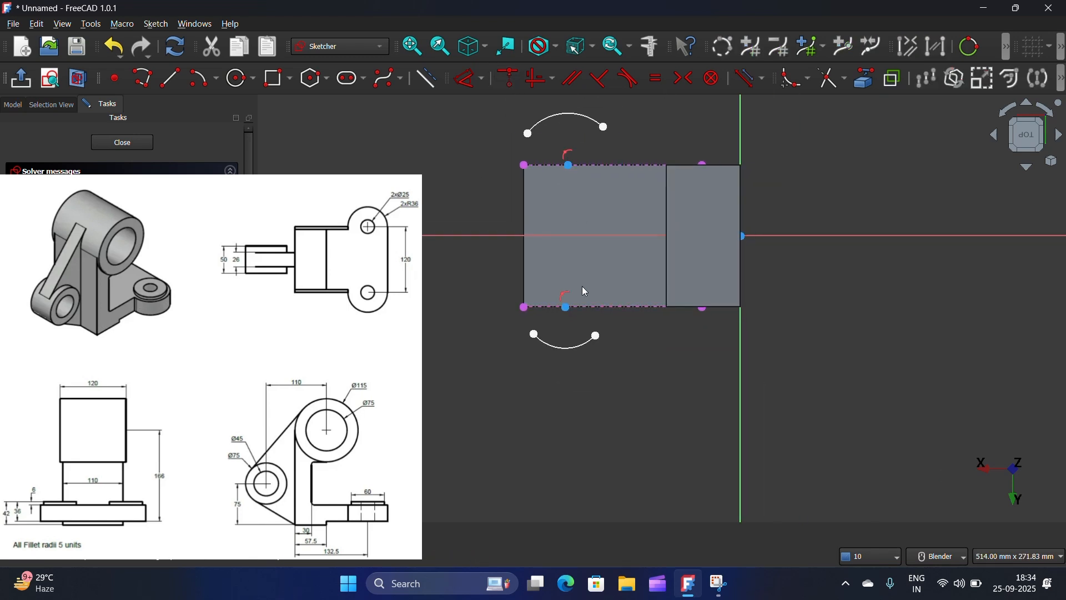
- Constrain the upper and lower arcs to equal radii
{"action": "scroll", "coordinate": [581, 285], "scroll_direction": "down", "scroll_amount": 1}
{"action": "left_click", "coordinate": [577, 150]}
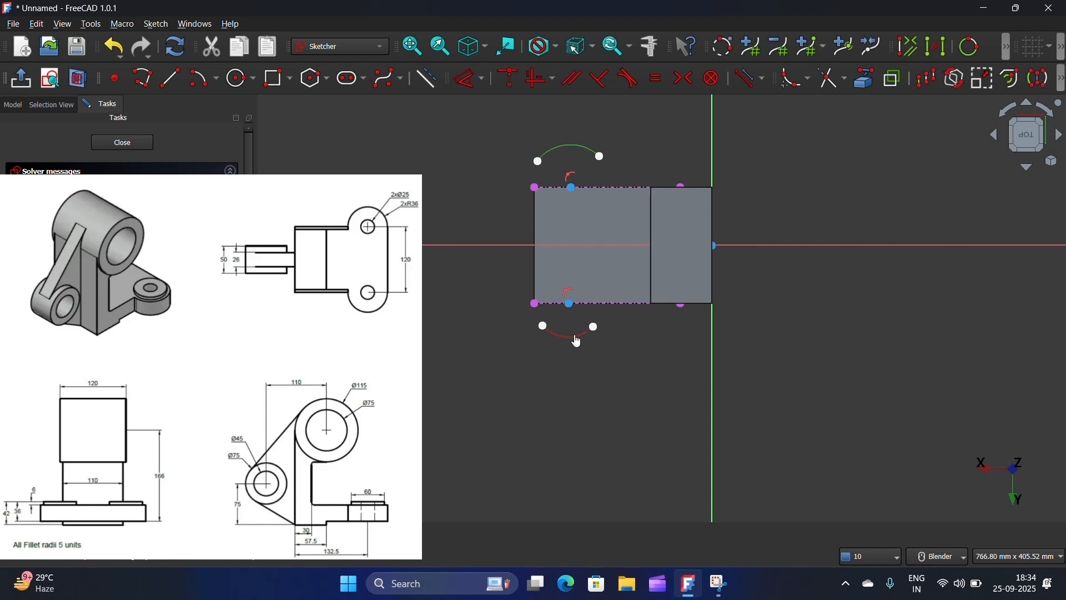
{"action": "left_click", "coordinate": [659, 78]}
- Set the upper ear arc's radius to 36 mm
{"action": "scroll", "coordinate": [609, 230], "scroll_direction": "up", "scroll_amount": 1}
{"action": "left_click", "coordinate": [544, 110]}
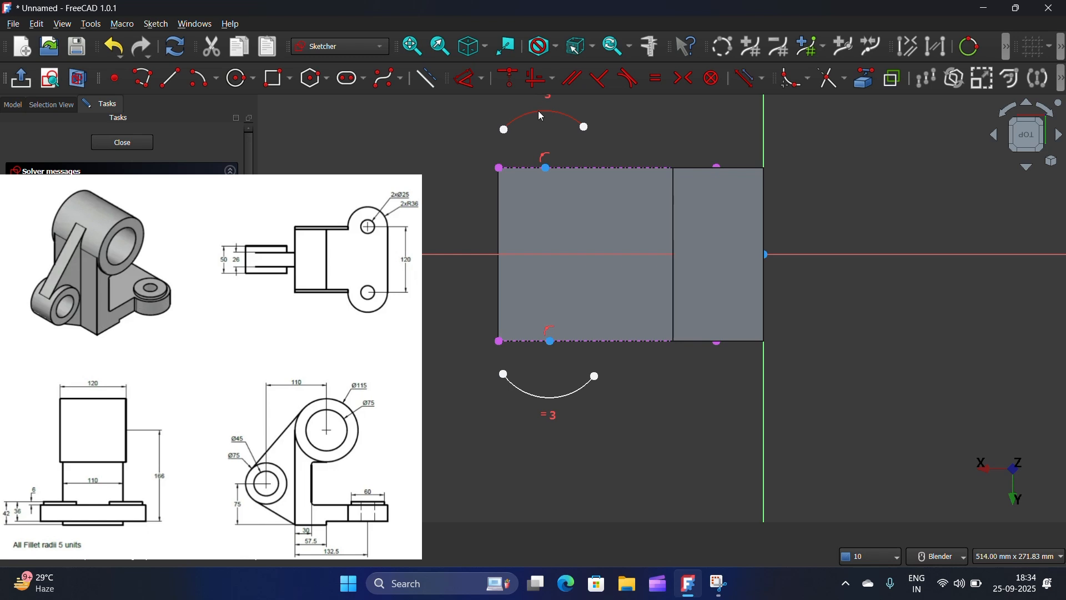
{"action": "left_click", "coordinate": [479, 76]}
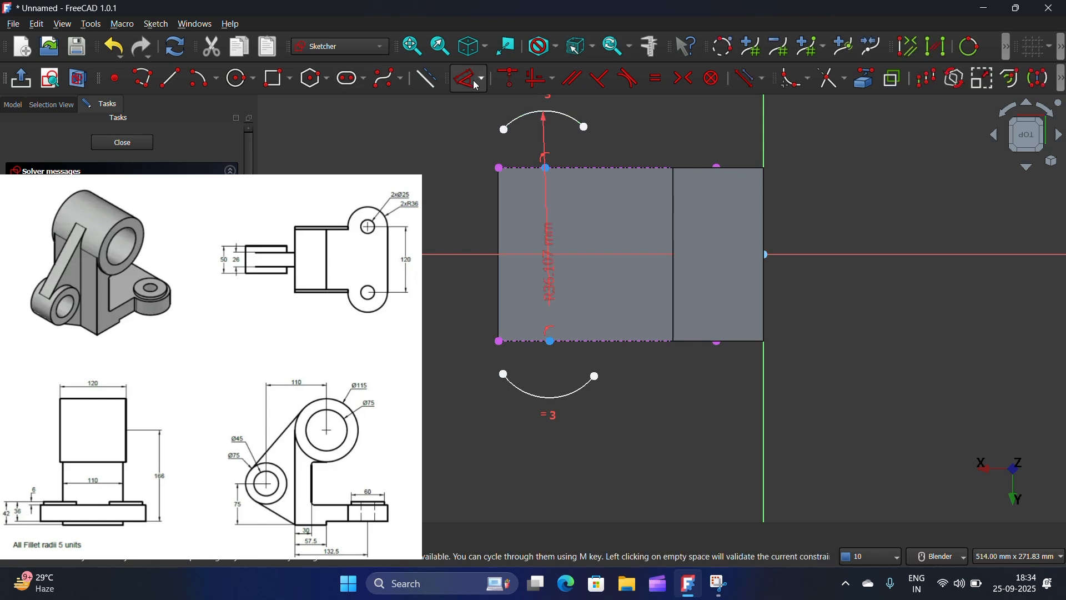
{"action": "left_click", "coordinate": [438, 121]}
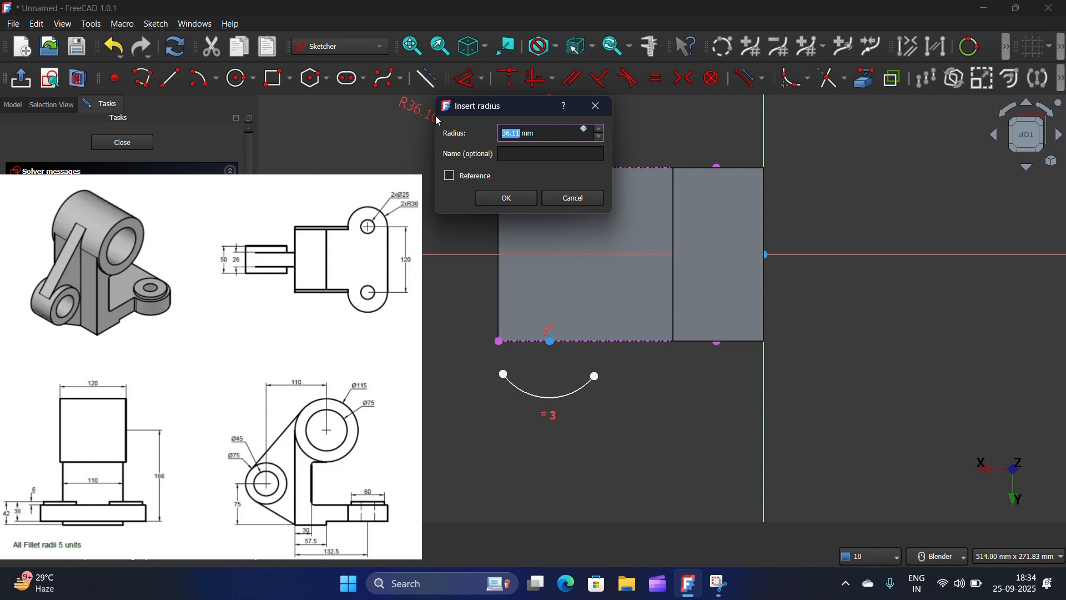
{"action": "type", "text": "36"}
{"action": "left_click", "coordinate": [507, 198]}
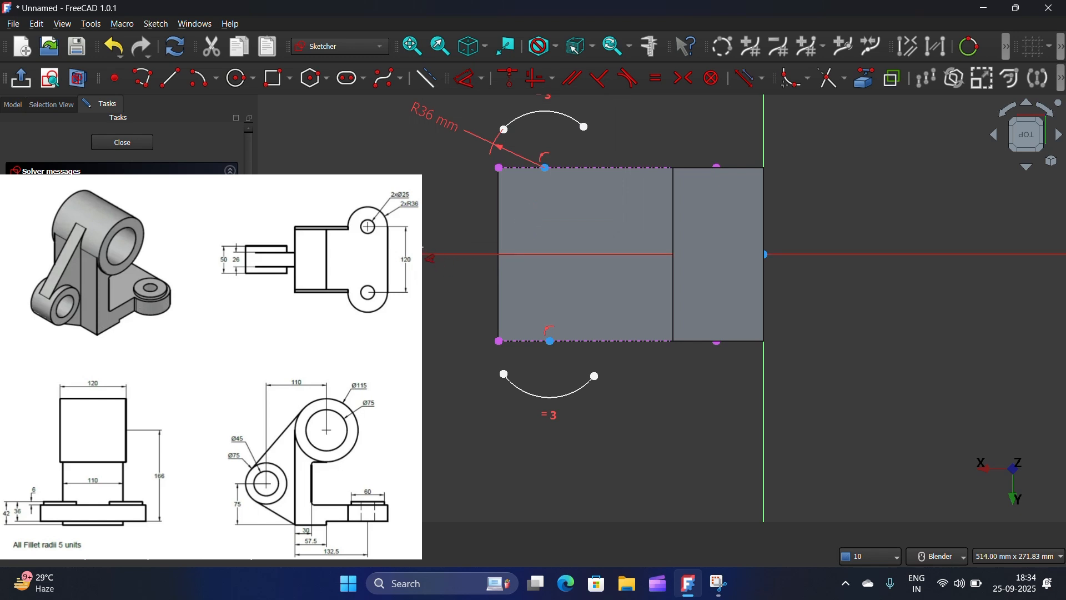
- Make the upper arc a semicircle by joining its outer endpoint to the plate corner and constraining its other endpoint onto the upper side edge
{"action": "left_click", "coordinate": [505, 131]}
{"action": "left_click", "coordinate": [499, 168]}
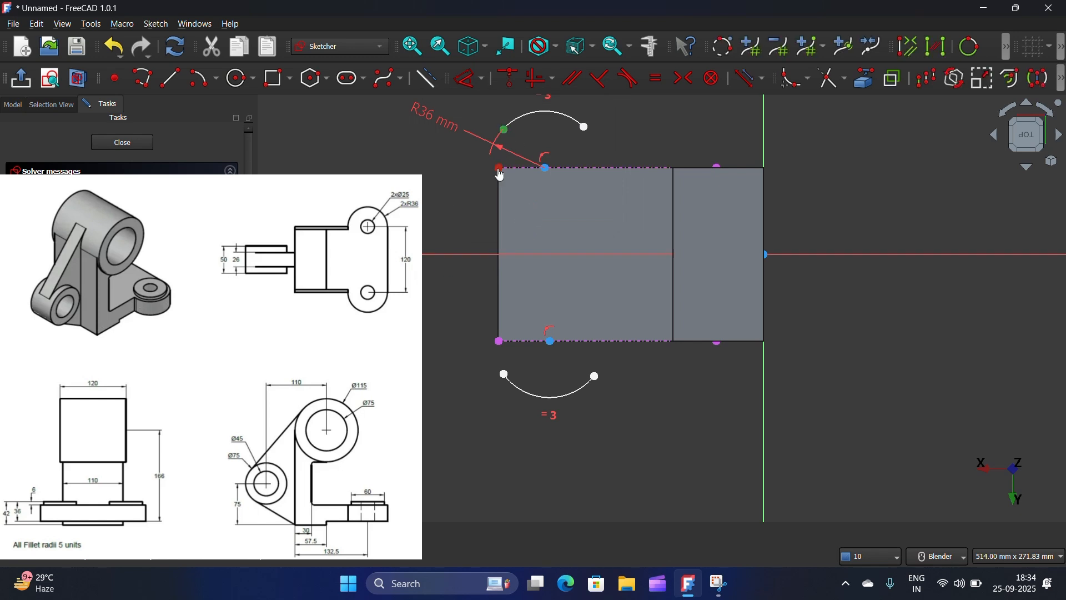
{"action": "left_click", "coordinate": [507, 78]}
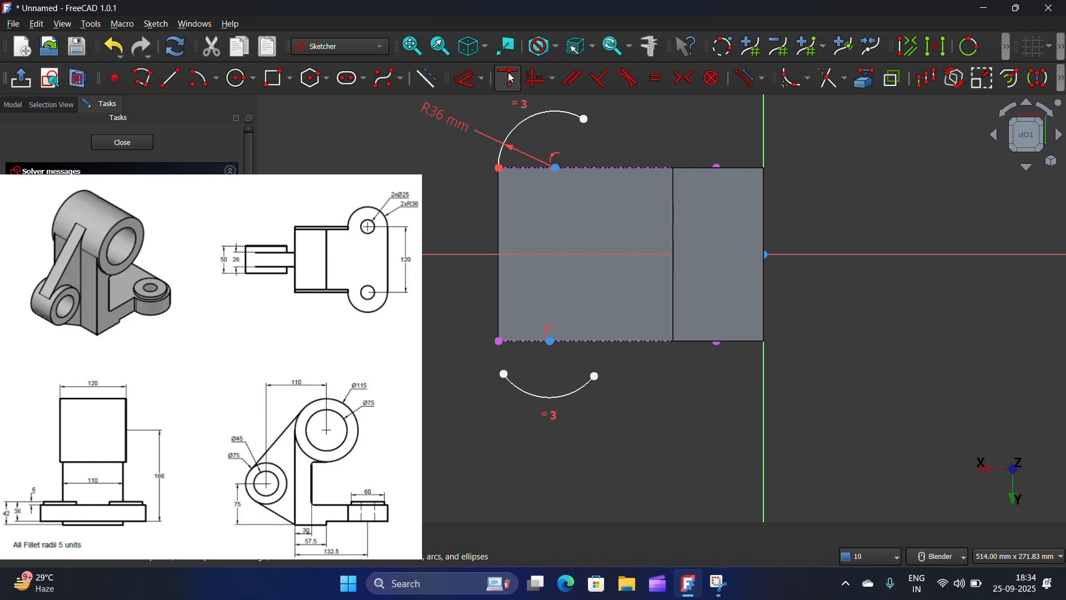
{"action": "left_click", "coordinate": [586, 122]}
{"action": "left_click", "coordinate": [598, 167]}
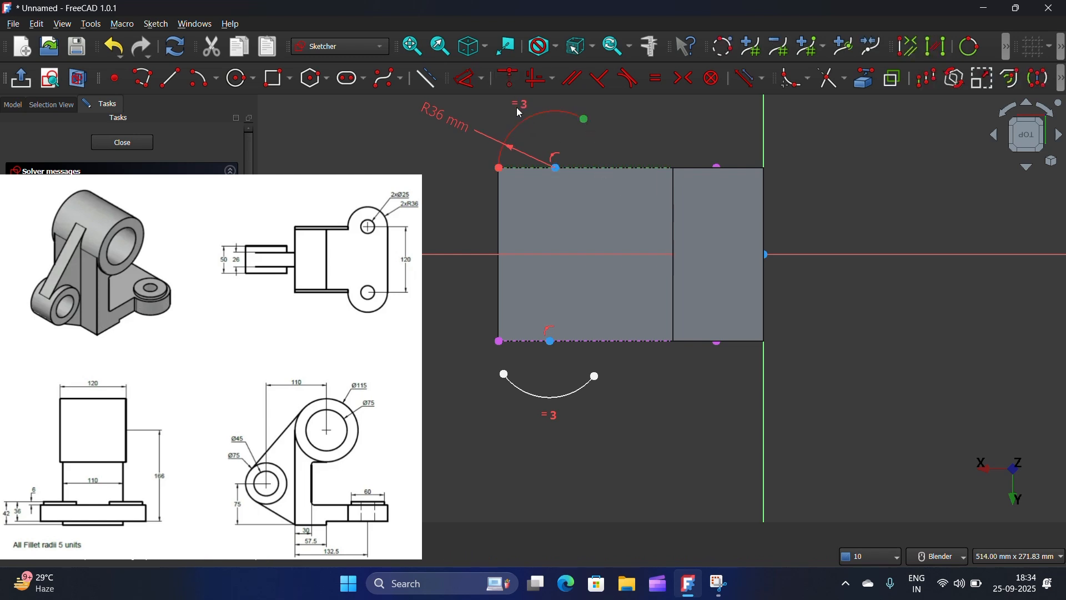
{"action": "left_click", "coordinate": [508, 77]}
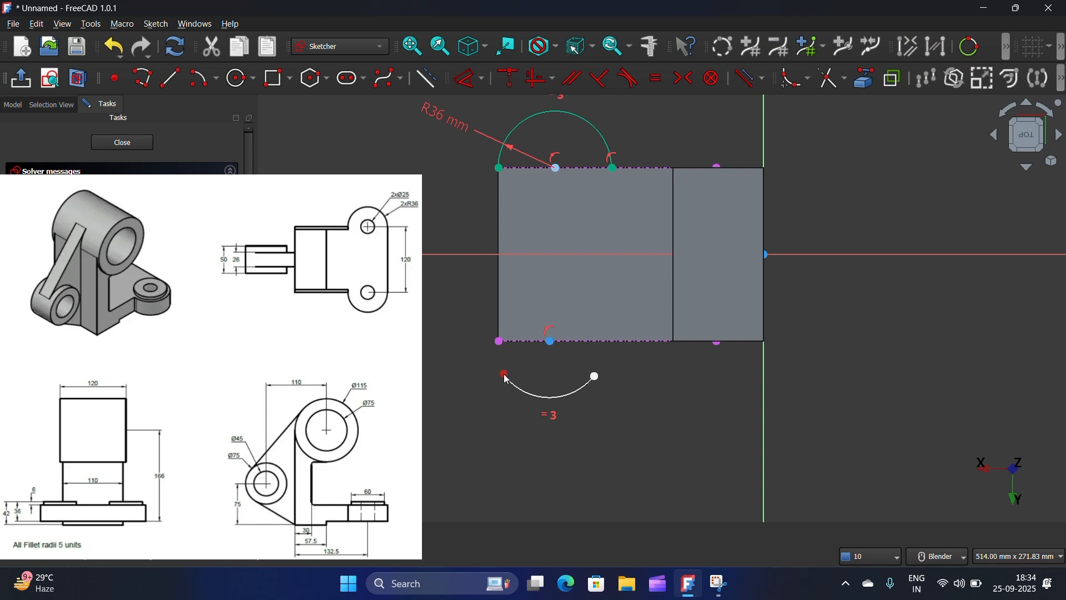
- Make the lower arc a semicircle by joining its outer endpoint to the plate corner and constraining its other endpoint onto the lower side edge
{"action": "left_click", "coordinate": [499, 341]}
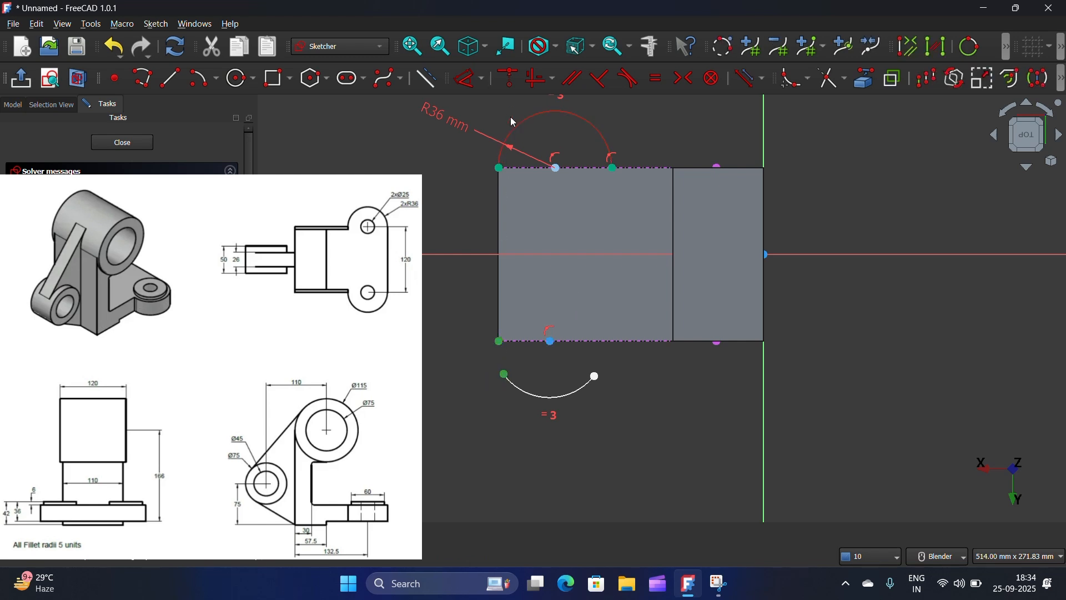
{"action": "left_click", "coordinate": [508, 78]}
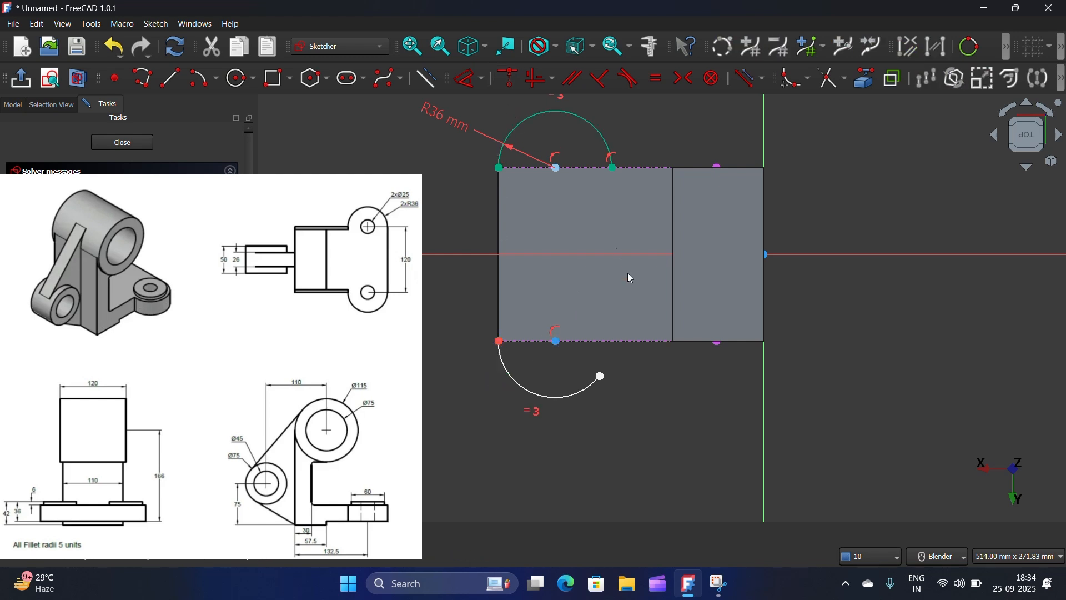
{"action": "left_click", "coordinate": [610, 377]}
{"action": "left_click", "coordinate": [610, 342]}
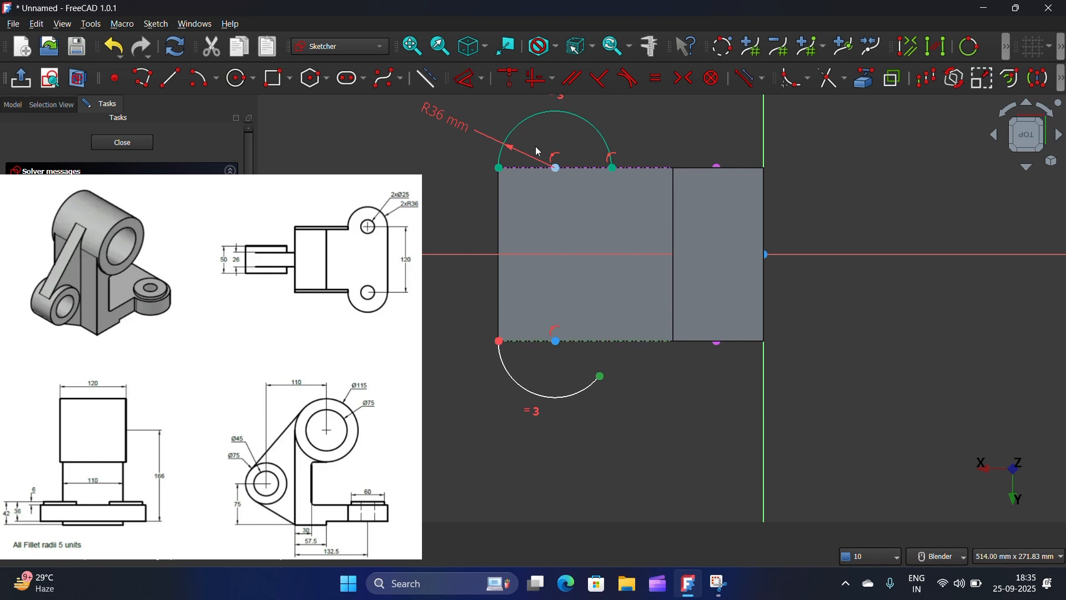
{"action": "left_click", "coordinate": [512, 78]}
{"action": "scroll", "coordinate": [591, 298], "scroll_direction": "up", "scroll_amount": 1}
{"action": "scroll", "coordinate": [591, 300], "scroll_direction": "down", "scroll_amount": 2}
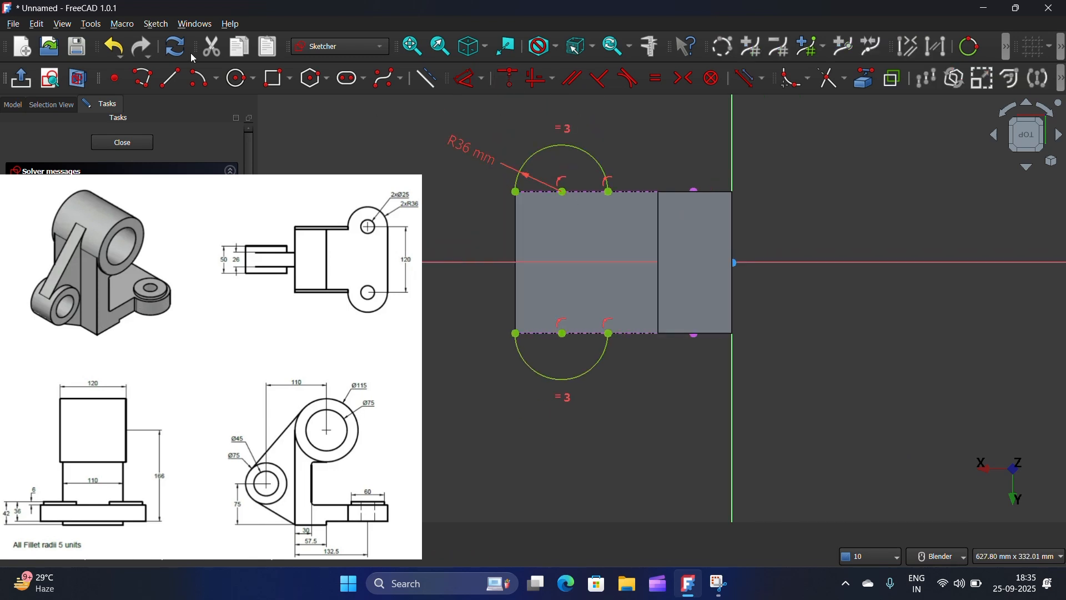
- Close both semicircles with straight lines between their endpoints along the plate's side edges, and finish the sketch
{"action": "left_click", "coordinate": [178, 82]}
{"action": "left_click", "coordinate": [516, 333]}
{"action": "left_click", "coordinate": [609, 333]}
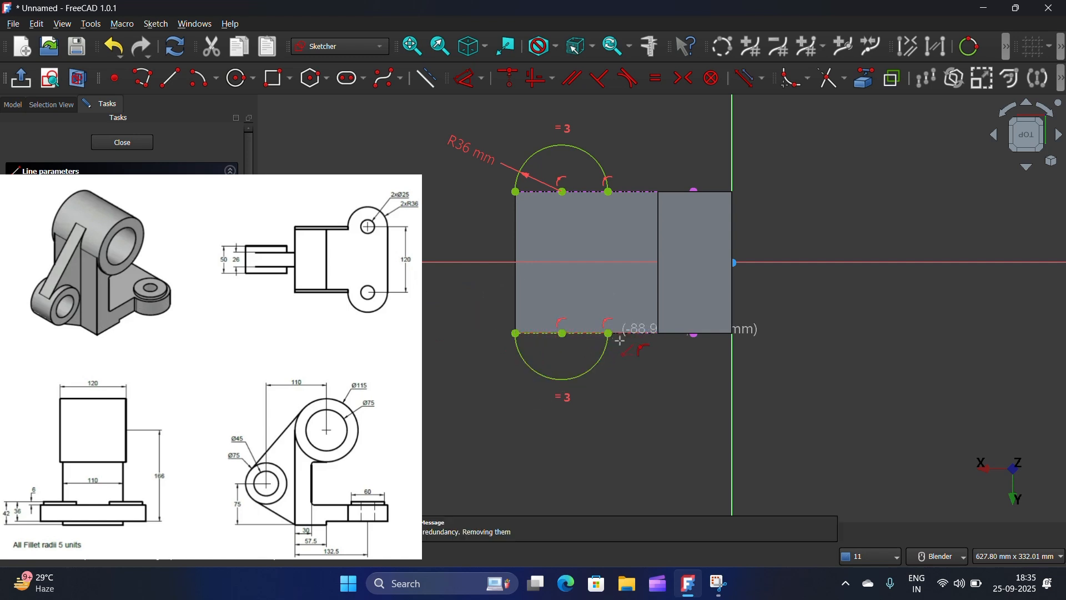
{"action": "left_click", "coordinate": [515, 191]}
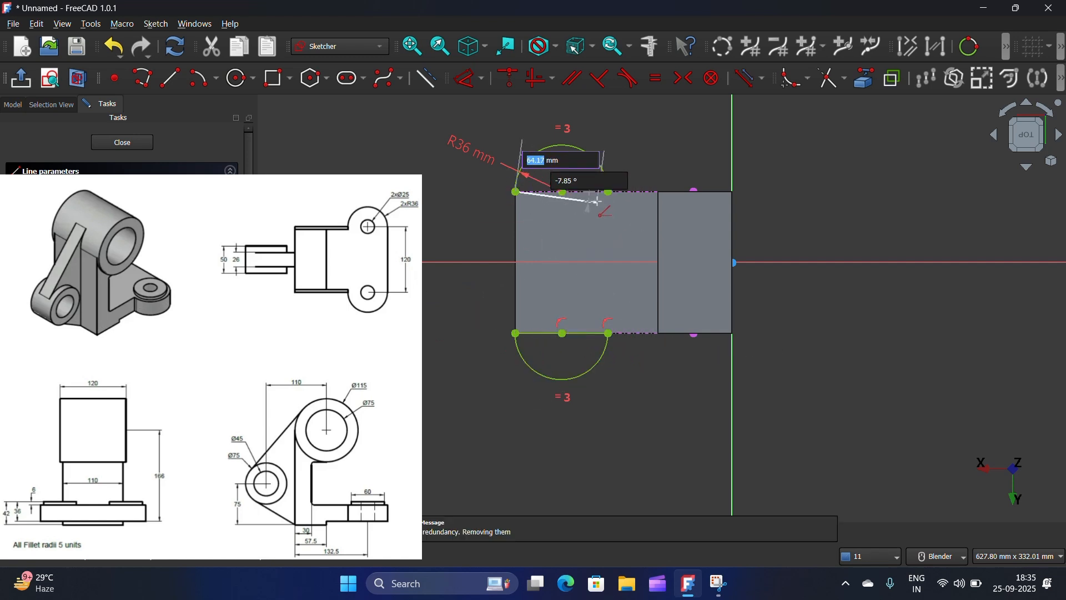
{"action": "left_click", "coordinate": [609, 191]}
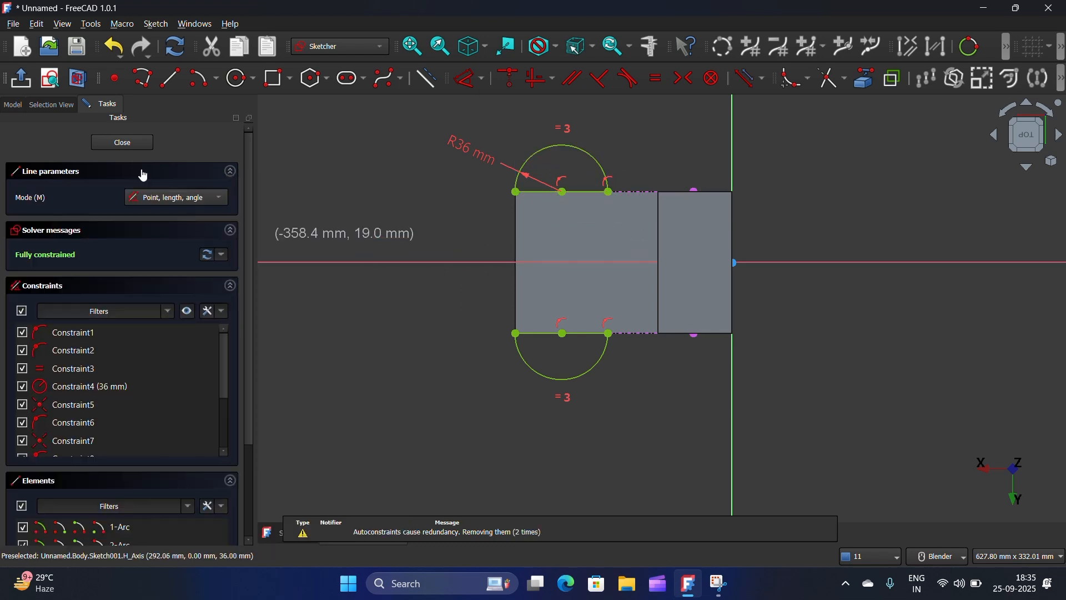
{"action": "left_click", "coordinate": [125, 142]}
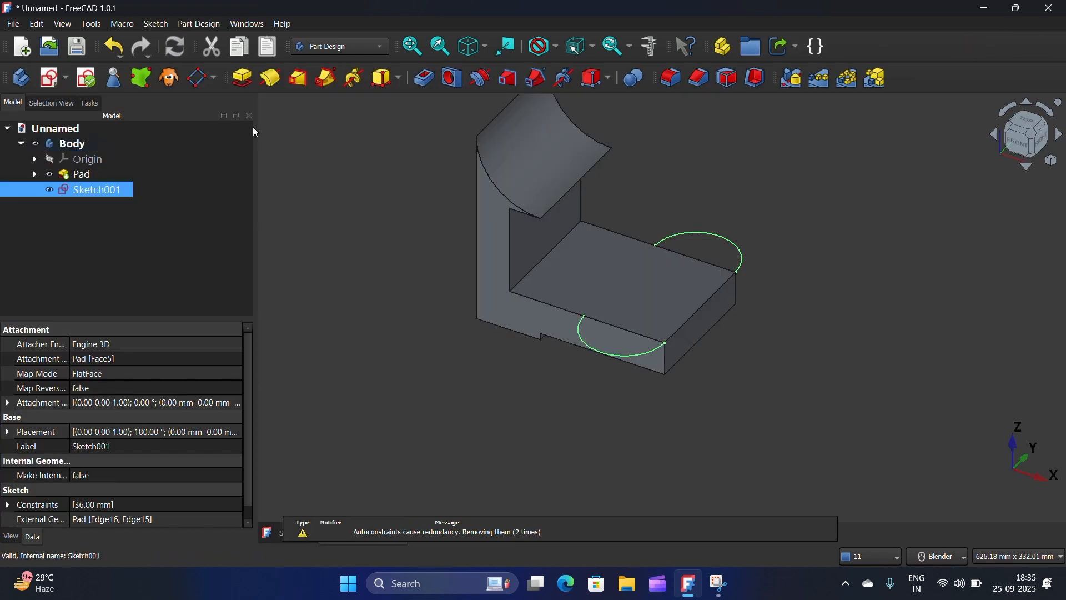
- Pad the two semicircular ear profiles 30 mm in the reversed direction, down alongside the base plate
{"action": "left_click", "coordinate": [241, 77]}
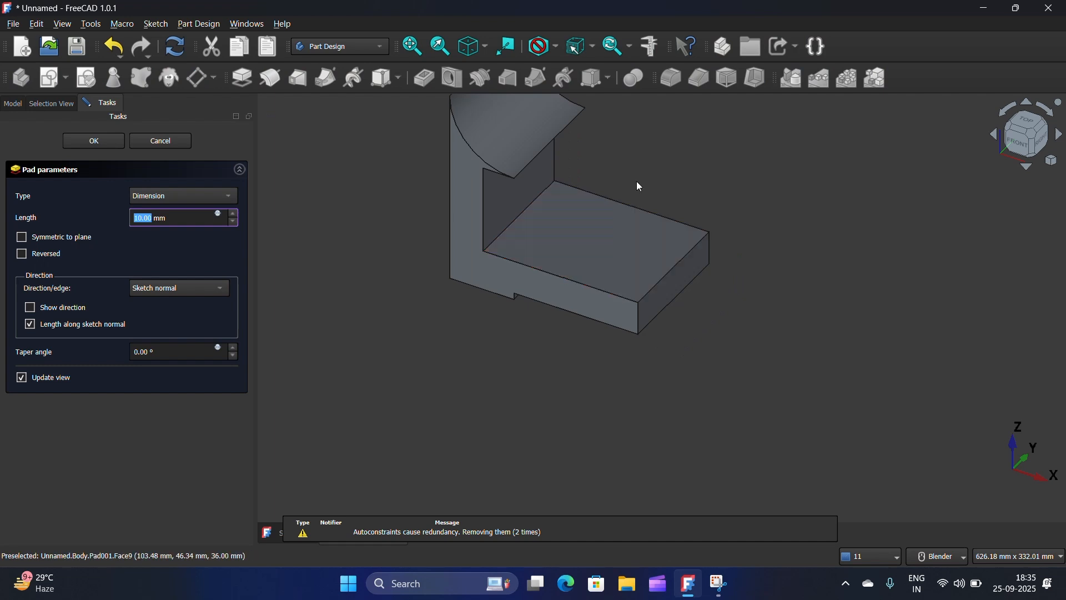
{"action": "left_click", "coordinate": [30, 257]}
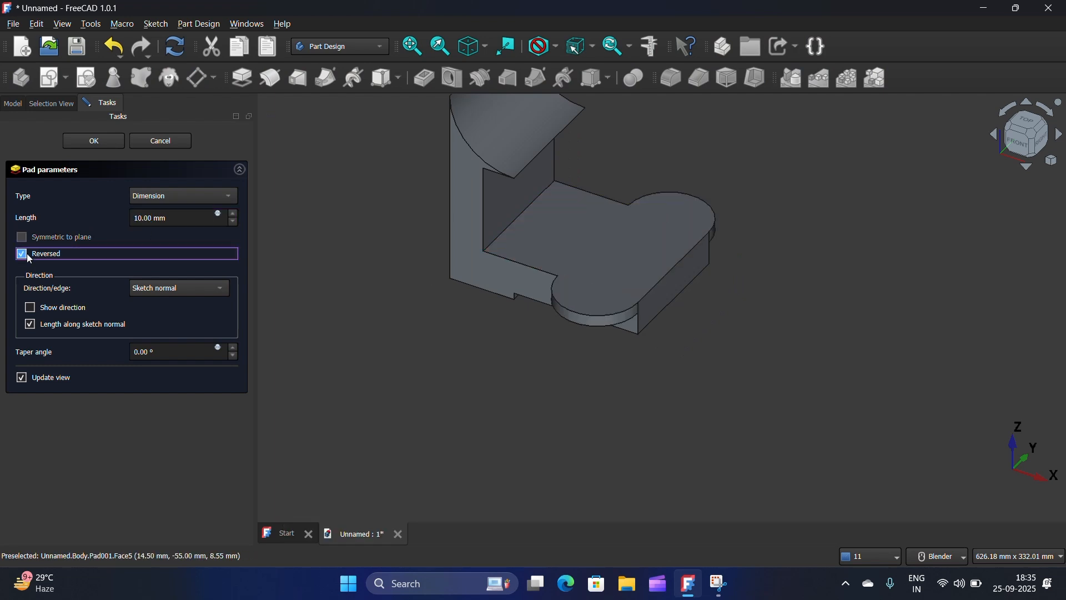
{"action": "left_click", "coordinate": [234, 216]}
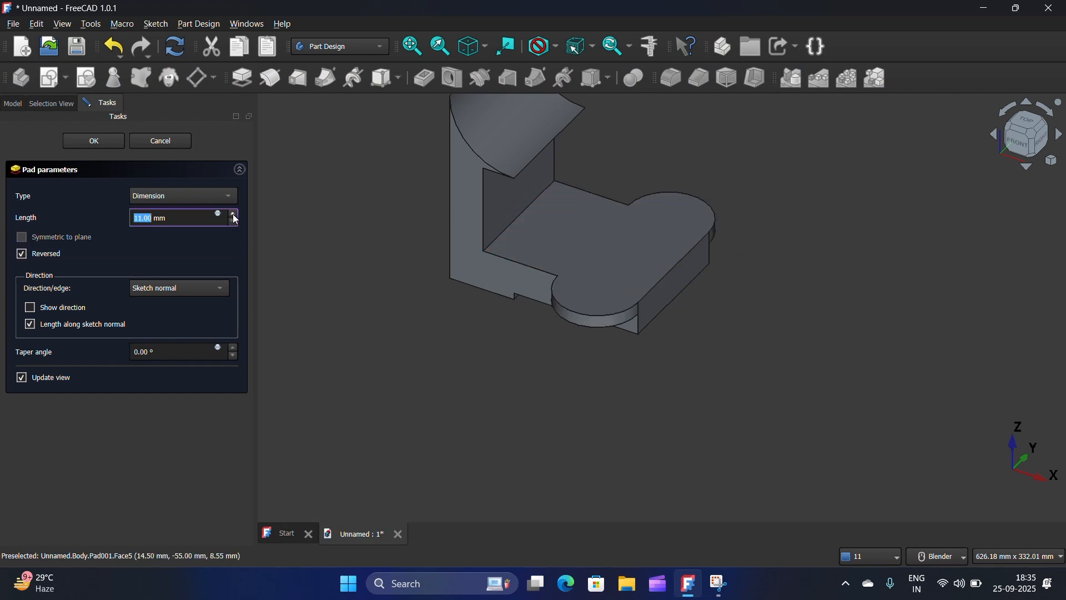
{"action": "left_click", "coordinate": [154, 217]}
{"action": "left_click_drag", "start_coordinate": [154, 217], "coordinate": [127, 216]}
{"action": "type", "text": "30"}
{"action": "left_click", "coordinate": [357, 333]}
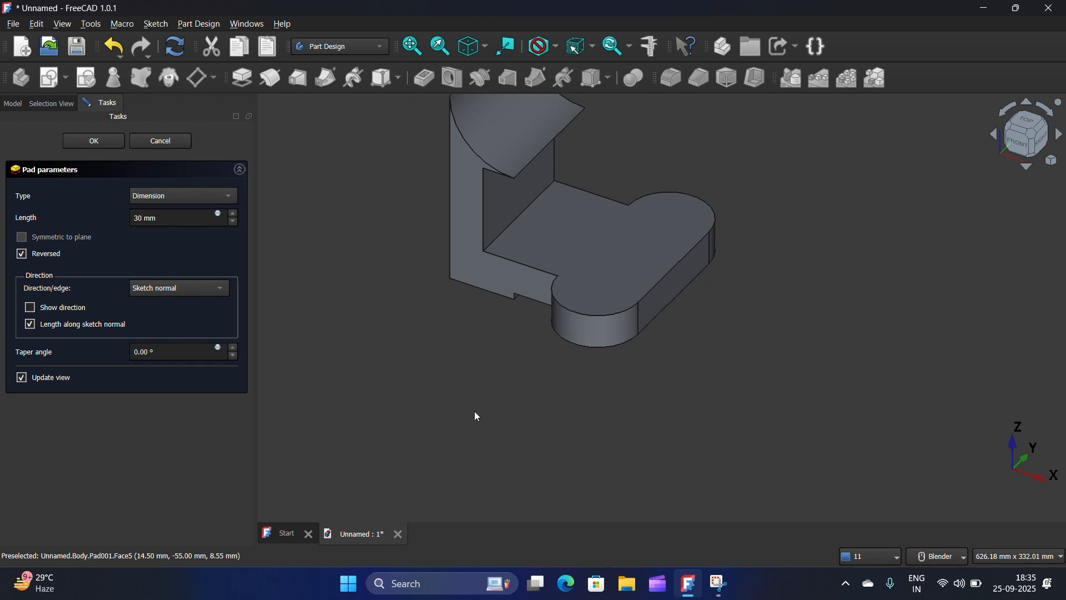
{"action": "left_click", "coordinate": [103, 145]}
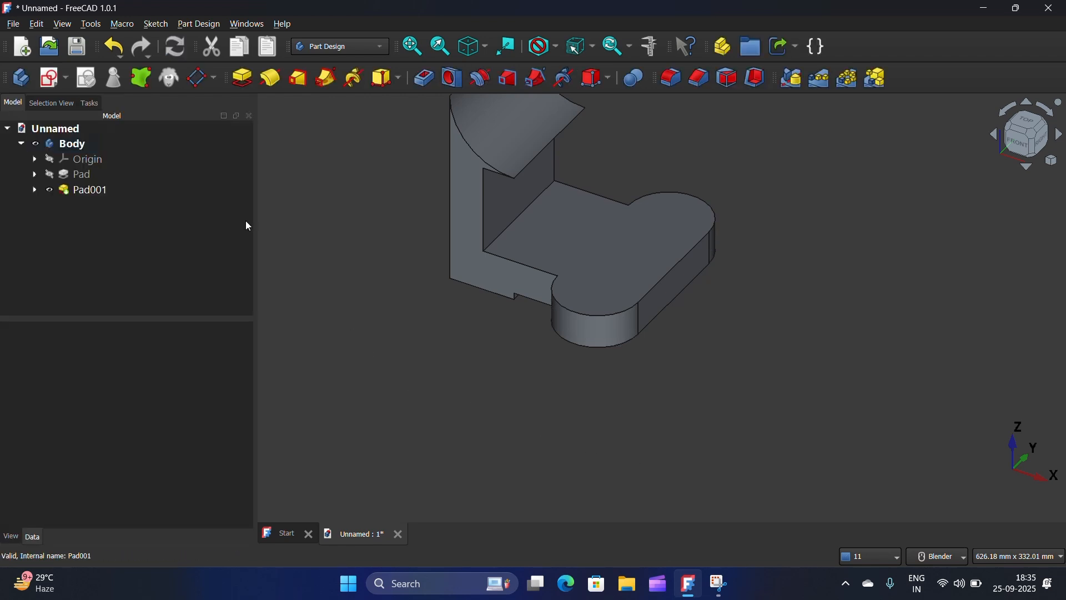
- Create a new sketch on the top face of the base plate with the rounded ears
{"action": "scroll", "coordinate": [735, 389], "scroll_direction": "up", "scroll_amount": 3}
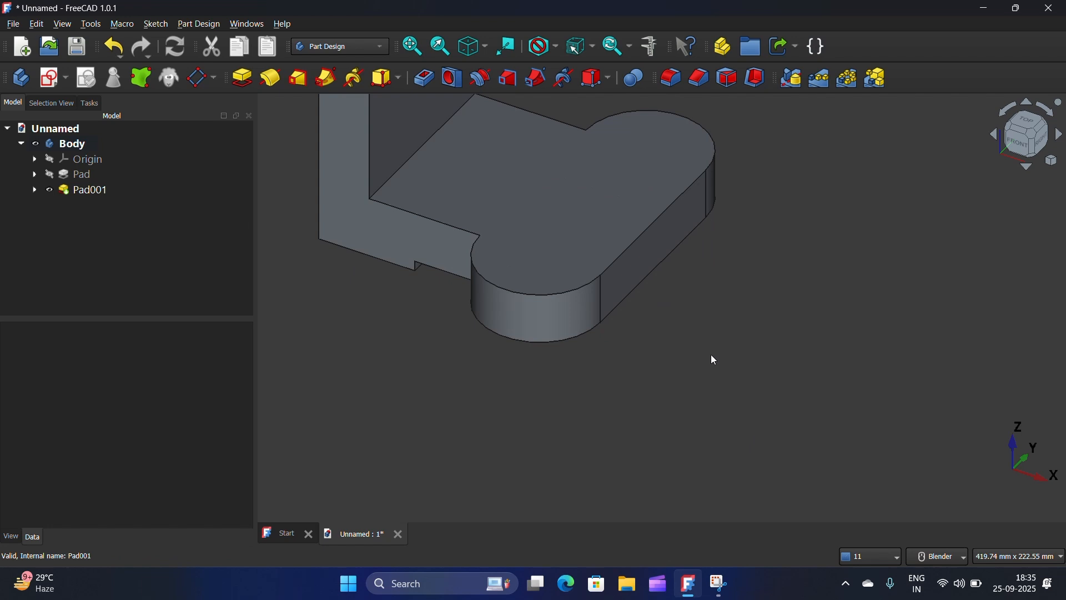
{"action": "left_click", "coordinate": [566, 273]}
{"action": "left_click", "coordinate": [51, 77]}
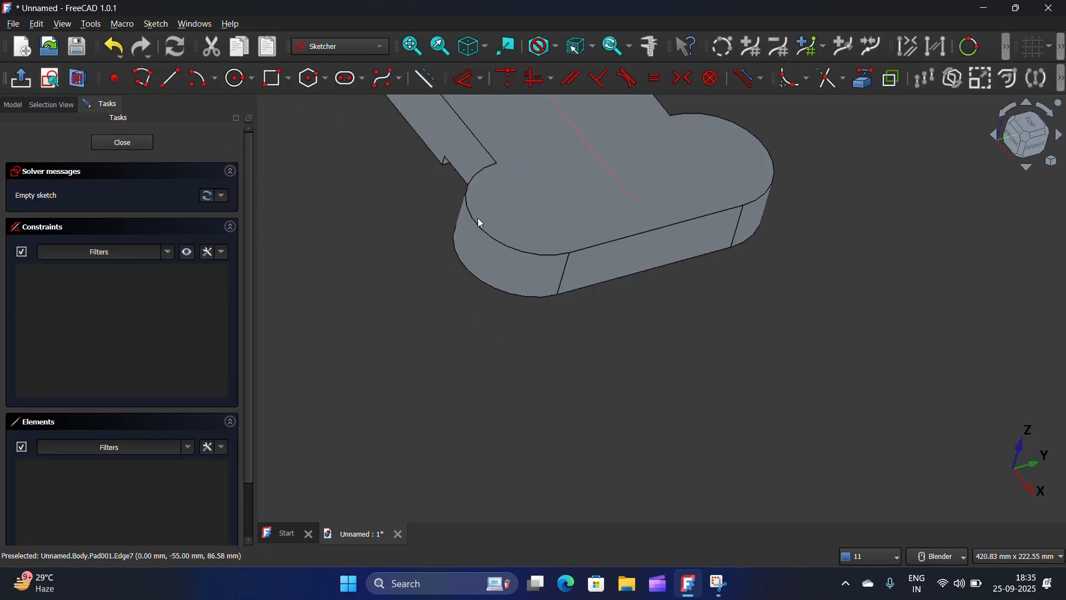
{"action": "scroll", "coordinate": [808, 465], "scroll_direction": "down", "scroll_amount": 2}
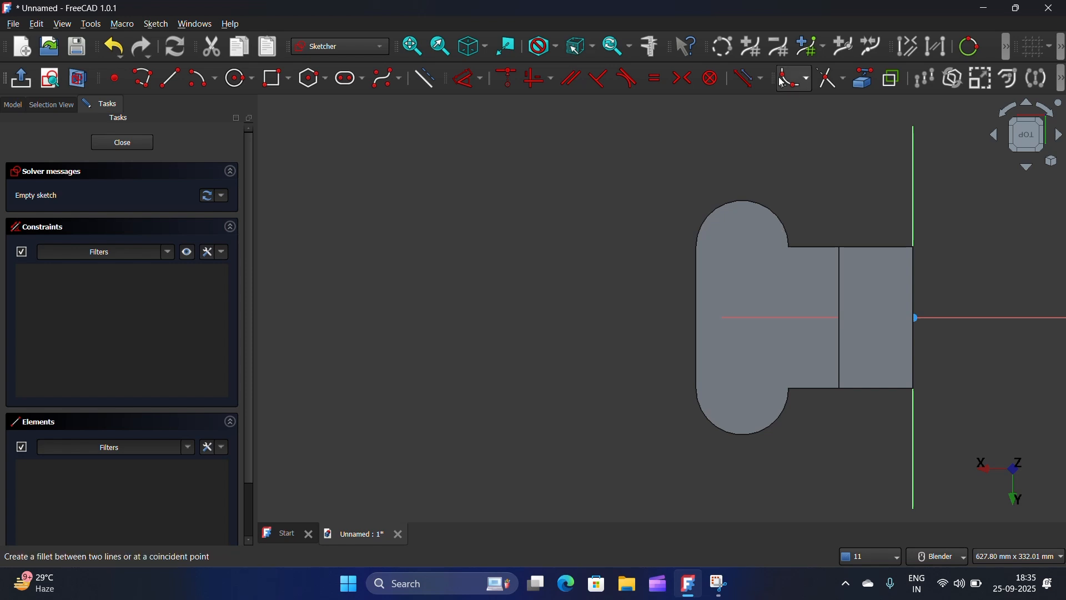
- Project the two rounded ear edges into the sketch as external geometry
{"action": "left_click", "coordinate": [867, 85]}
{"action": "left_click", "coordinate": [770, 210]}
{"action": "left_click", "coordinate": [756, 436]}
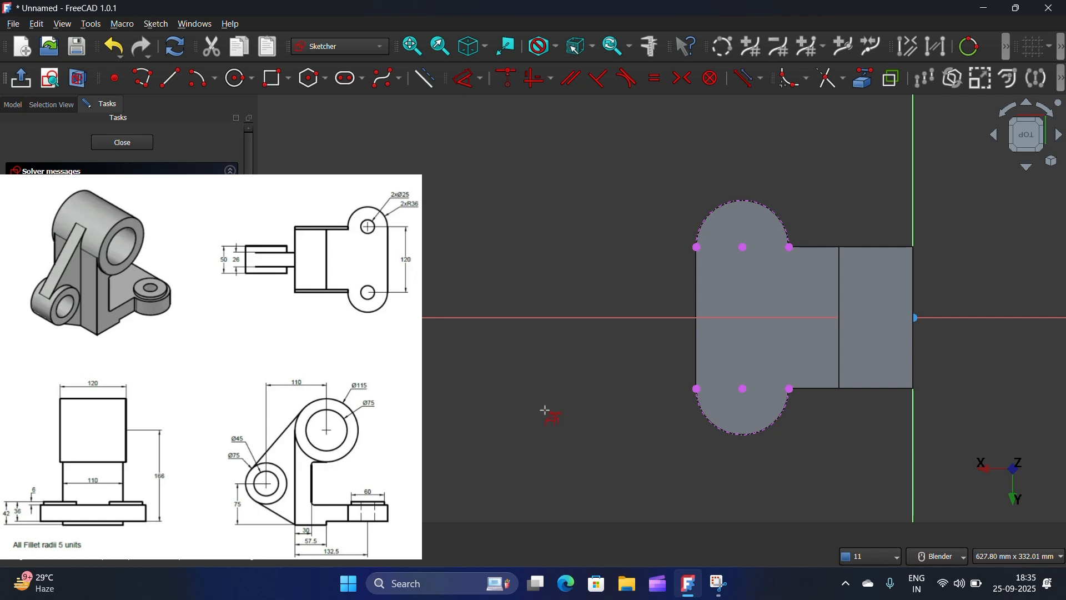
- Try to draw a 60 mm diameter circle centred on the lower ear's arc centre
{"action": "left_click", "coordinate": [246, 83]}
{"action": "left_click", "coordinate": [743, 390]}
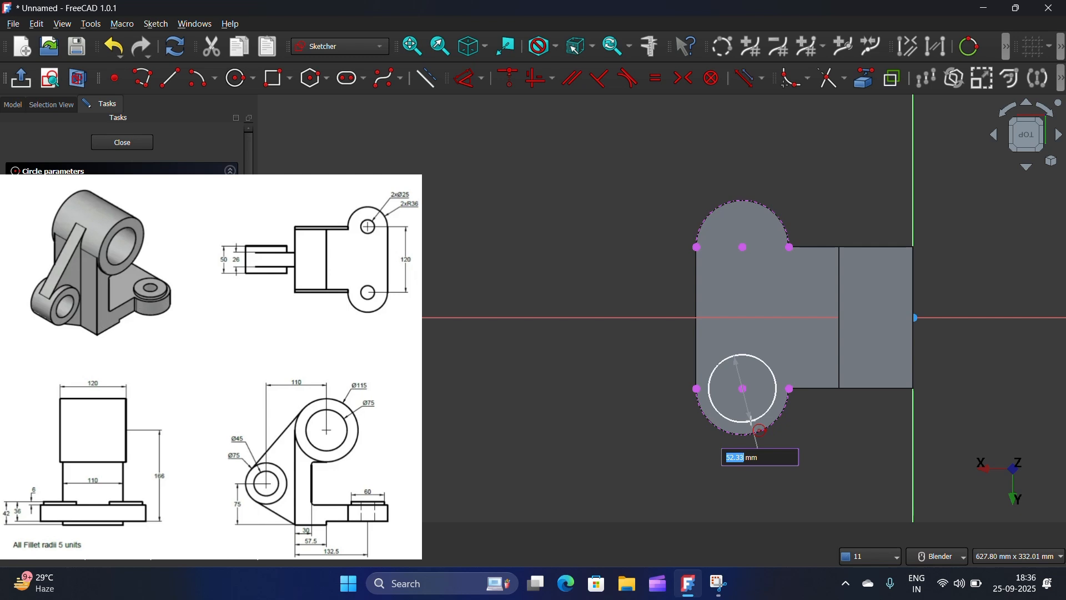
{"action": "type", "text": "60"}
{"action": "key", "text": "Return"}
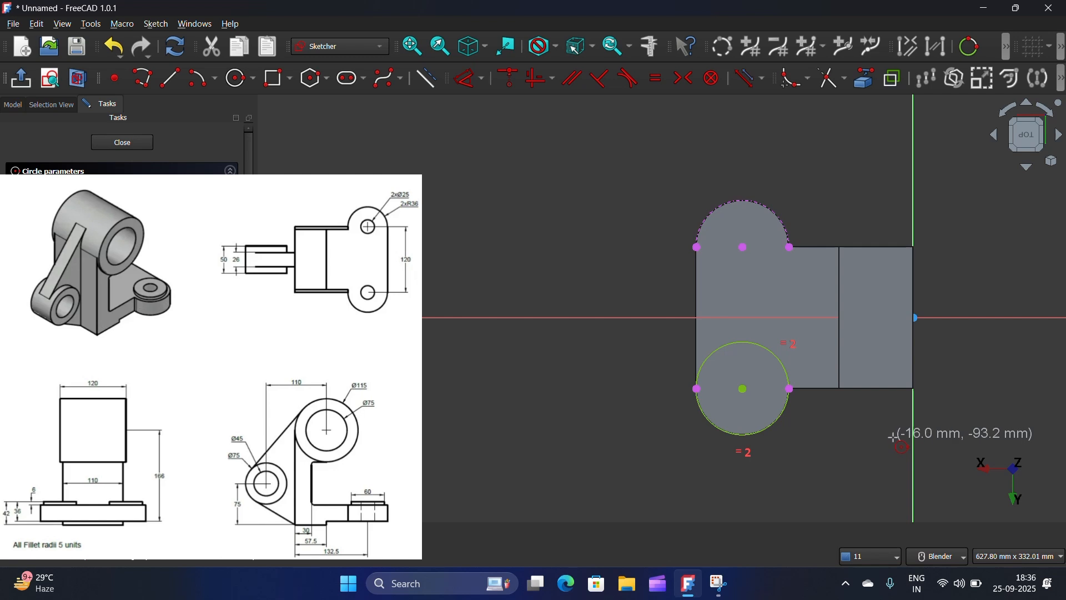
- Undo the circle and the projected ear edges, and close the sketch
{"action": "key", "text": "ctrl+z"}
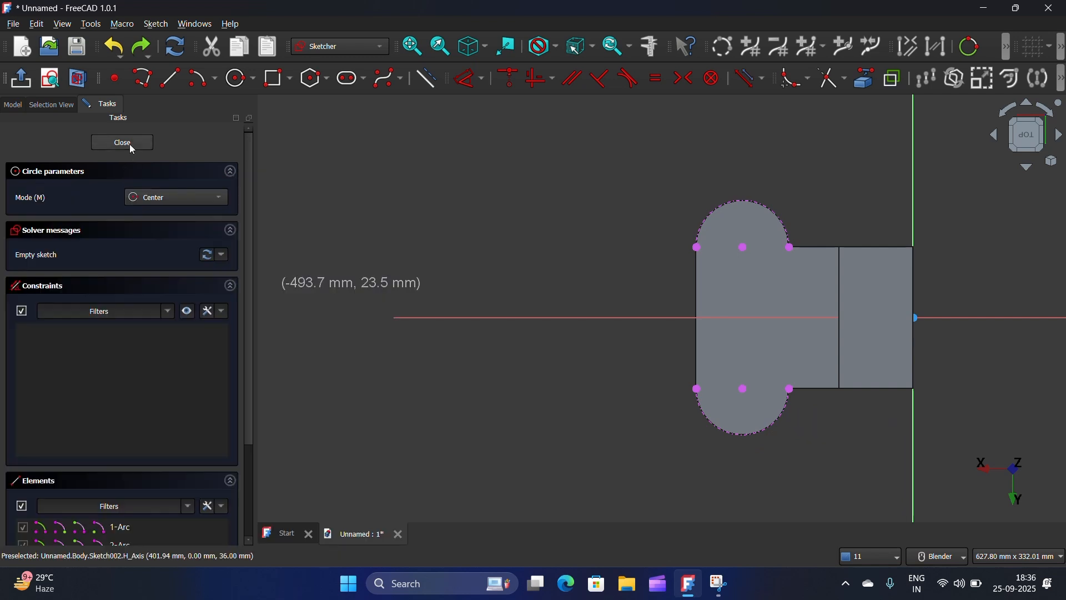
{"action": "key", "text": "ctrl+z"}
{"action": "key", "text": "ctrl+z"}
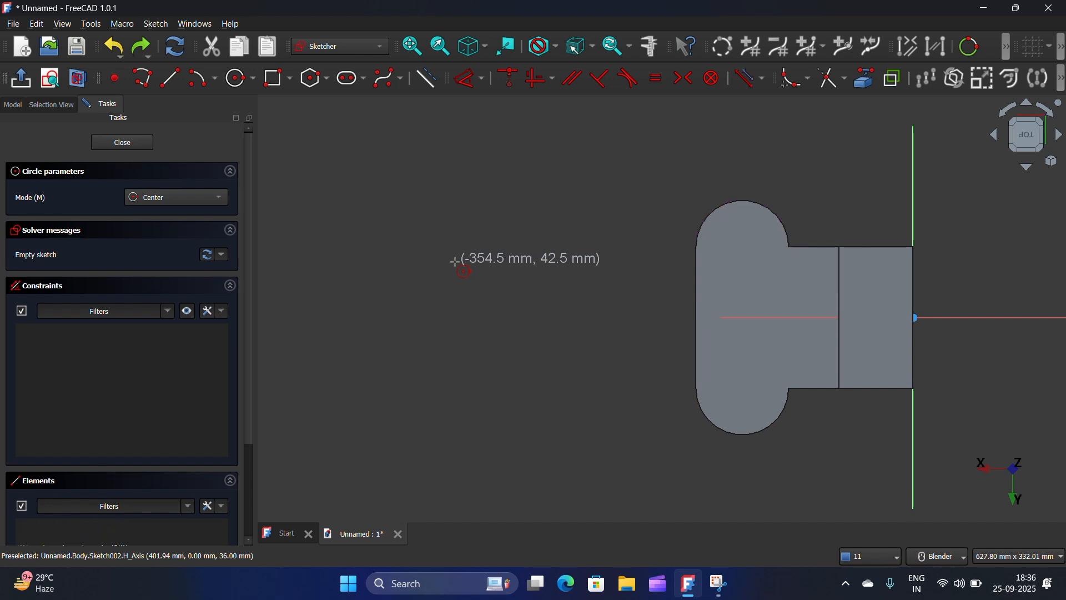
{"action": "left_click", "coordinate": [135, 143]}
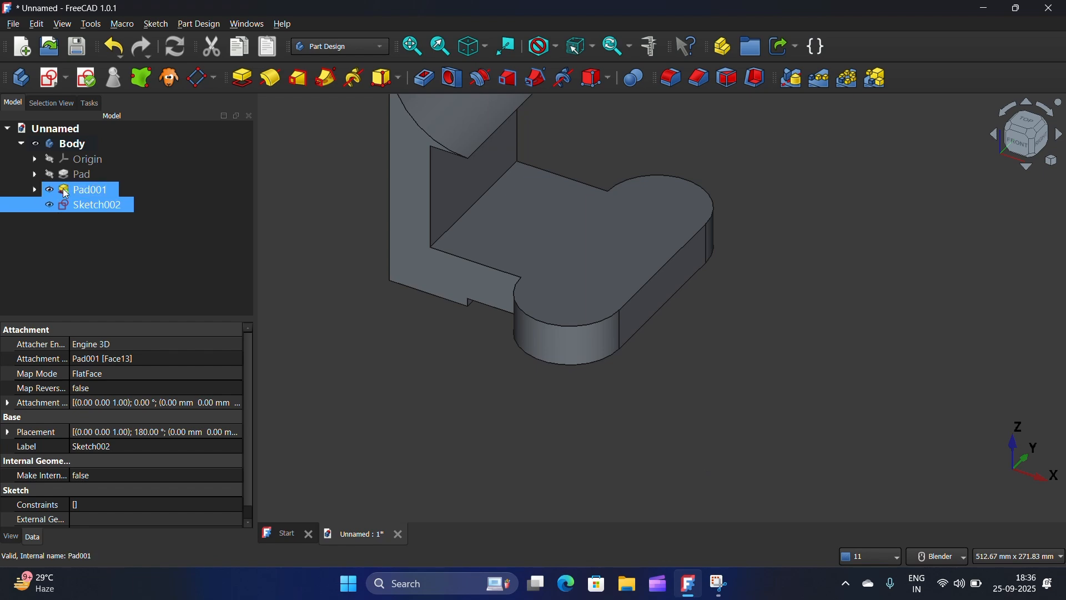
- Open the ear profile sketch under the second pad, examine its arcs and constraints, and close it
{"action": "left_click", "coordinate": [35, 190]}
{"action": "double_click", "coordinate": [83, 205]}
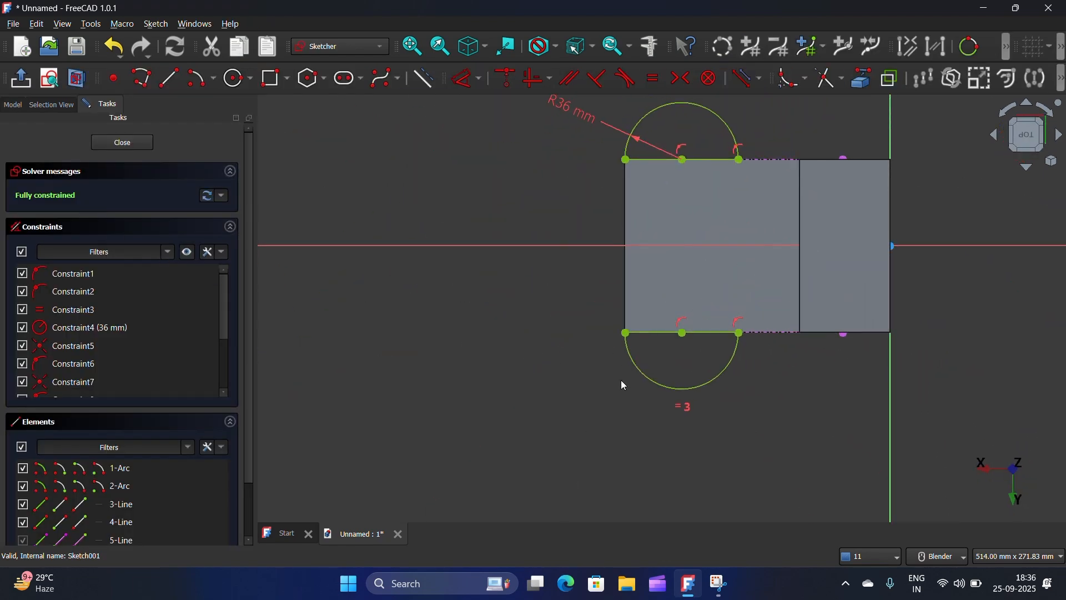
{"action": "scroll", "coordinate": [712, 415], "scroll_direction": "down", "scroll_amount": 2}
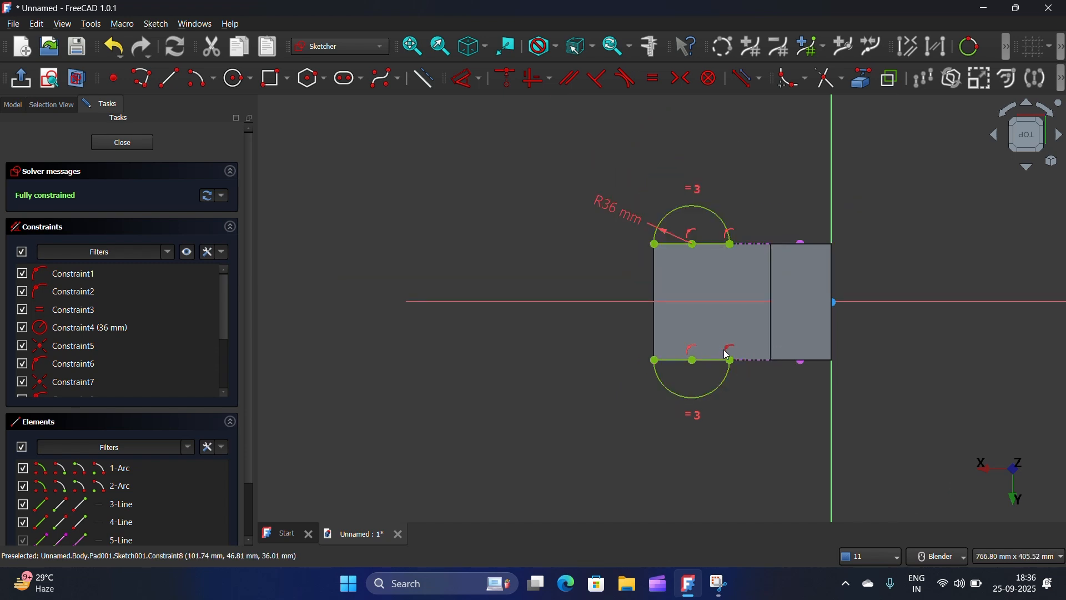
{"action": "scroll", "coordinate": [731, 368], "scroll_direction": "up", "scroll_amount": 4}
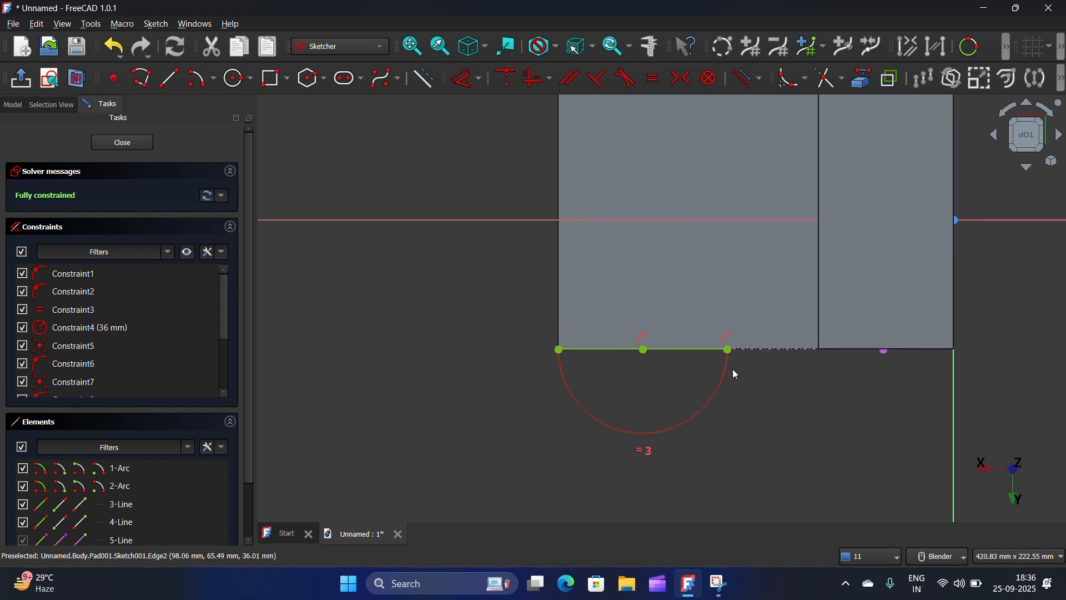
{"action": "scroll", "coordinate": [732, 369], "scroll_direction": "down", "scroll_amount": 2}
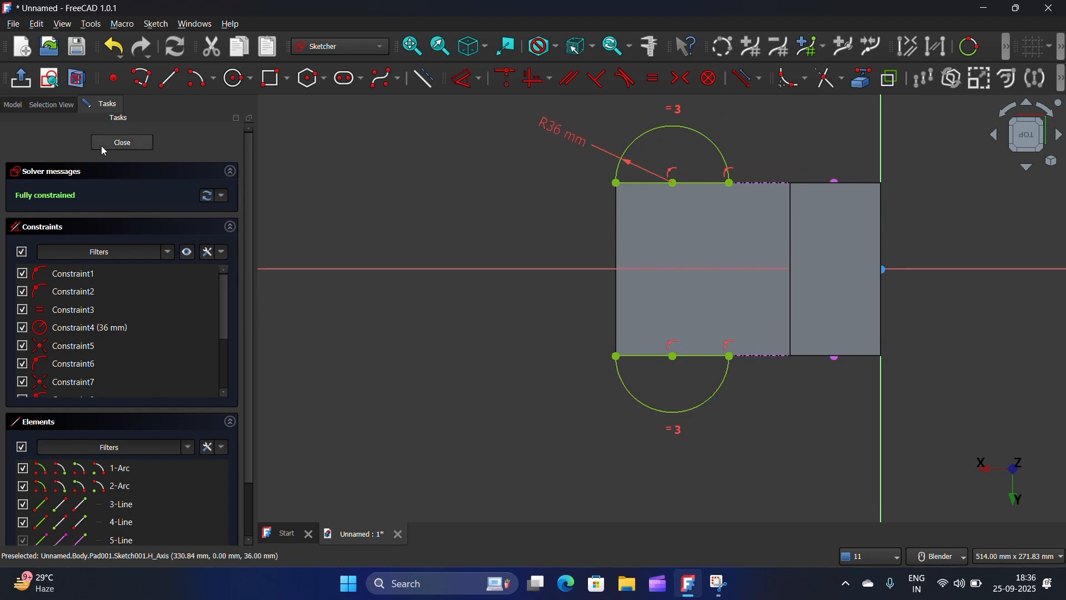
{"action": "left_click", "coordinate": [120, 144]}
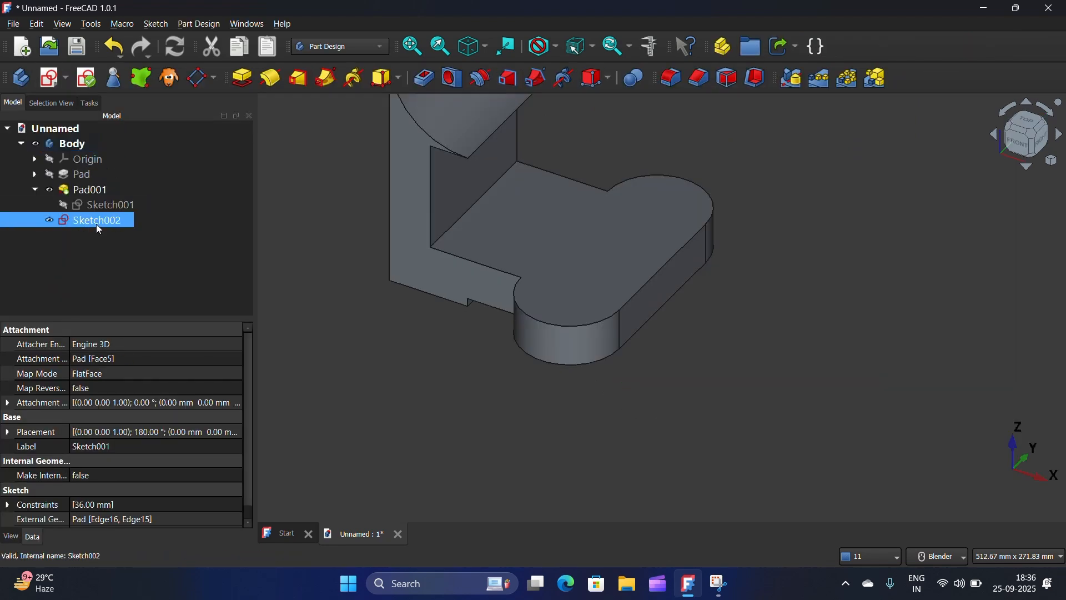
- Reopen the empty sketch on the ear's top face and project both rounded ear edges as external geometry
{"action": "double_click", "coordinate": [96, 225]}
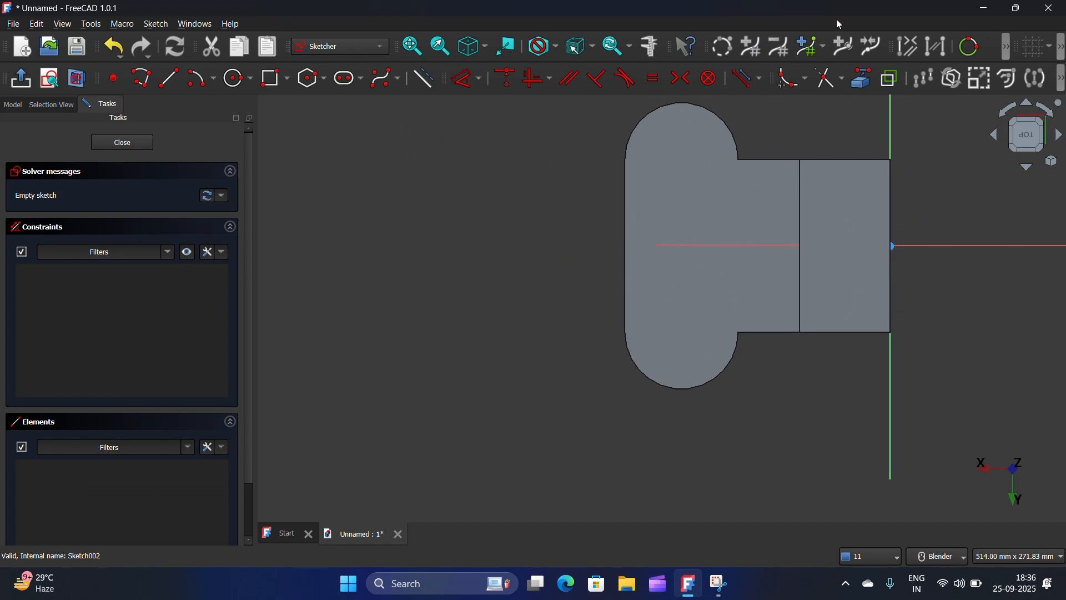
{"action": "left_click", "coordinate": [862, 79]}
{"action": "left_click", "coordinate": [725, 120]}
{"action": "left_click", "coordinate": [706, 384]}
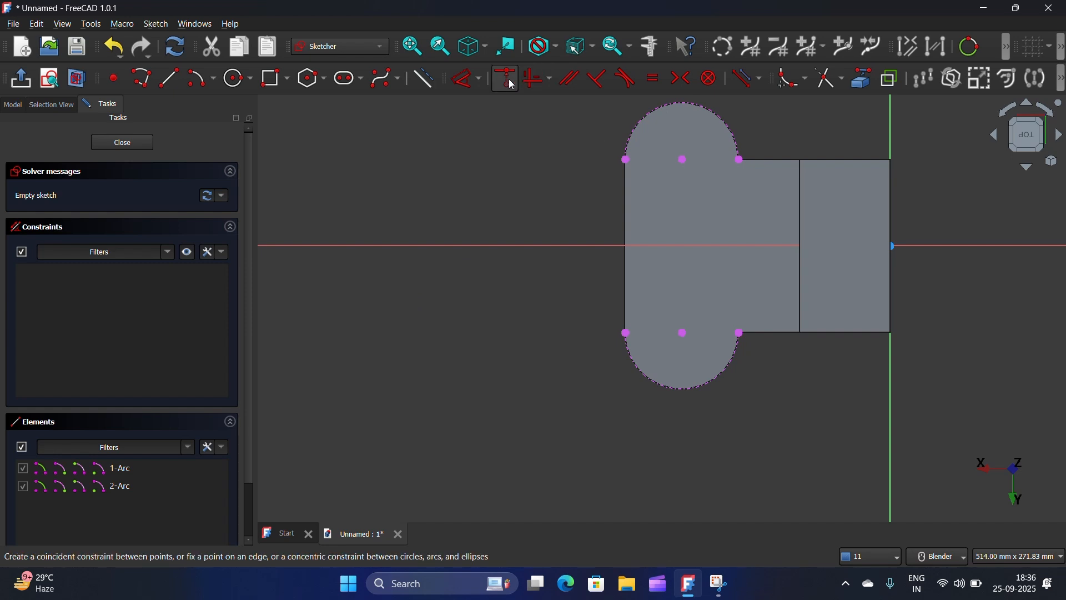
- Draw a 60 mm diameter circle centred on each ear's arc centre and close the sketch
{"action": "left_click", "coordinate": [245, 81]}
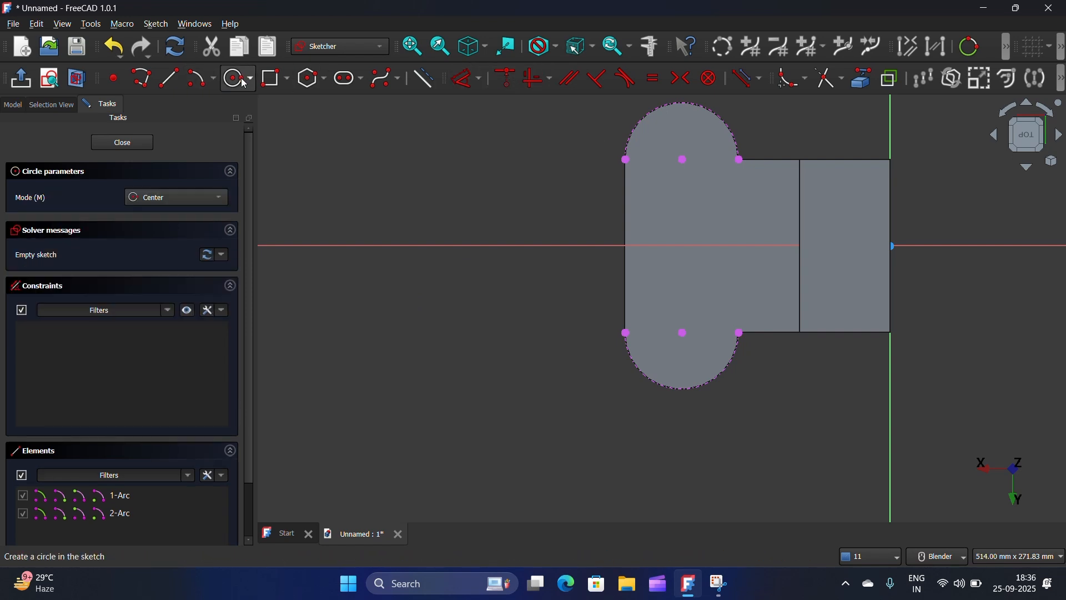
{"action": "left_click", "coordinate": [682, 332]}
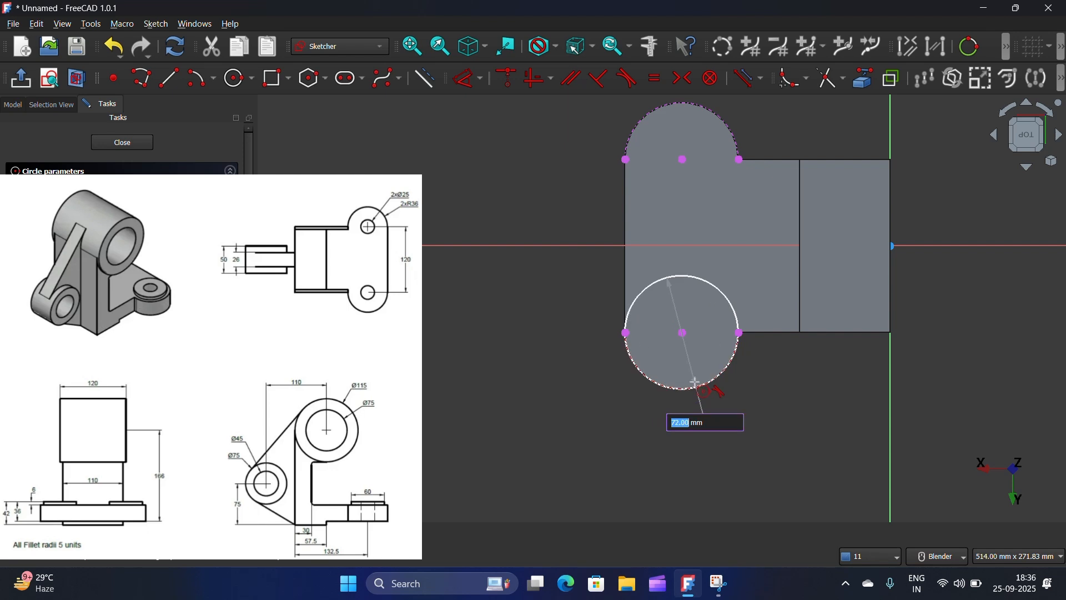
{"action": "type", "text": "60"}
{"action": "key", "text": "Return"}
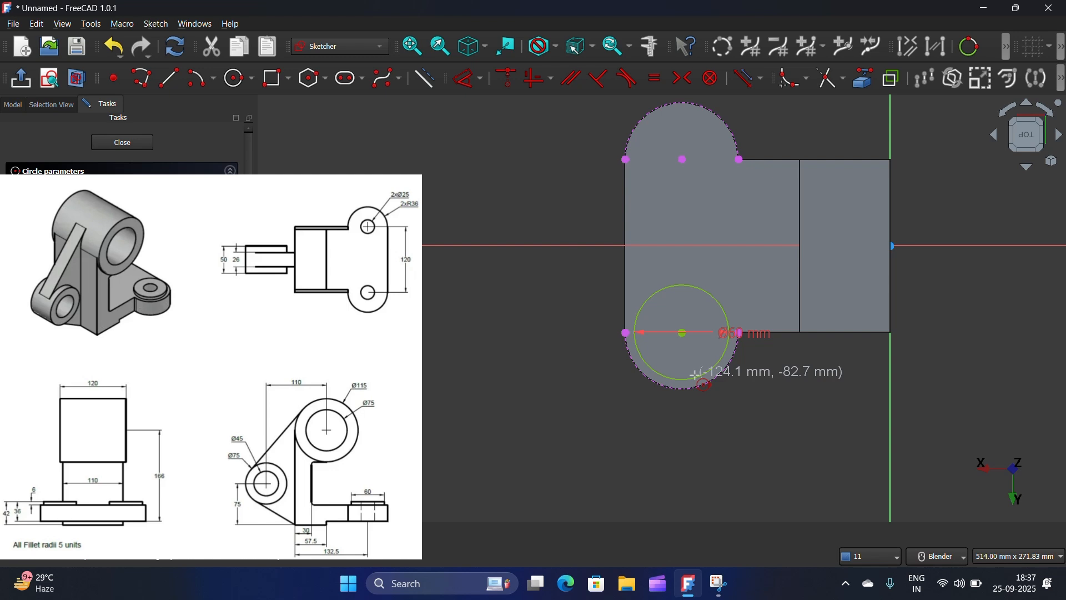
{"action": "left_click", "coordinate": [683, 160]}
{"action": "type", "text": "60"}
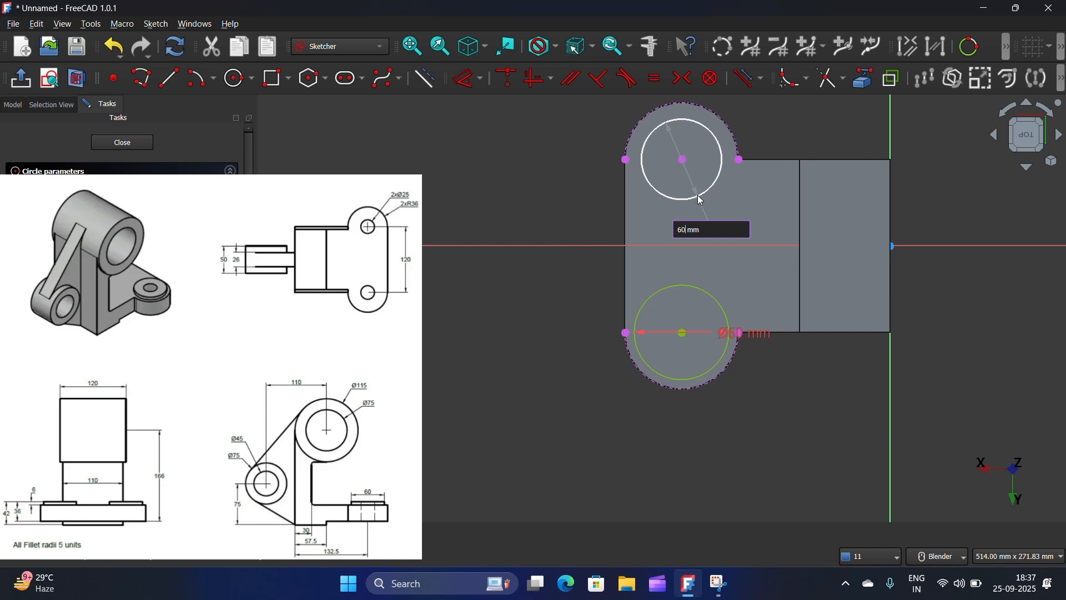
{"action": "key", "text": "Return"}
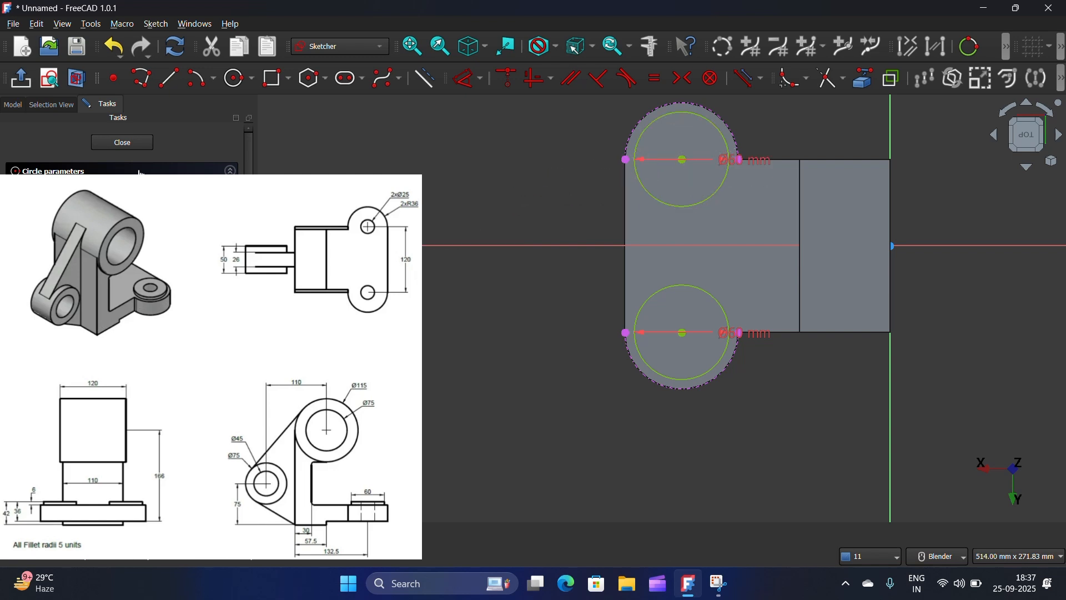
{"action": "left_click", "coordinate": [123, 143]}
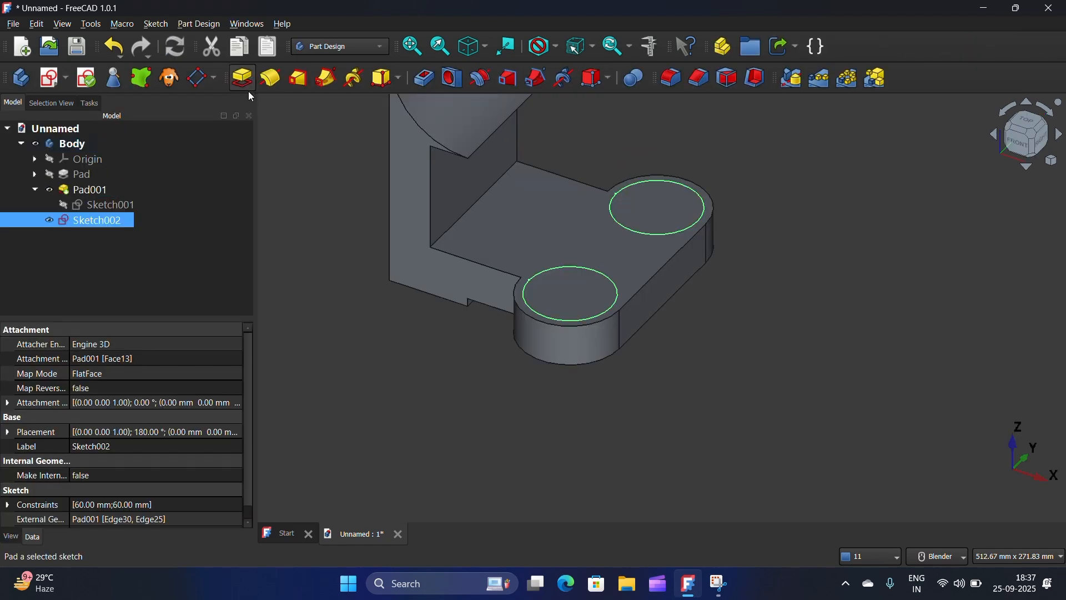
- Pad the two ear circles by 6 mm to form the raised bosses
{"action": "left_click", "coordinate": [249, 87]}
{"action": "left_click", "coordinate": [234, 220]}
{"action": "left_click", "coordinate": [234, 221]}
{"action": "left_click", "coordinate": [233, 220]}
{"action": "left_click", "coordinate": [234, 220]}
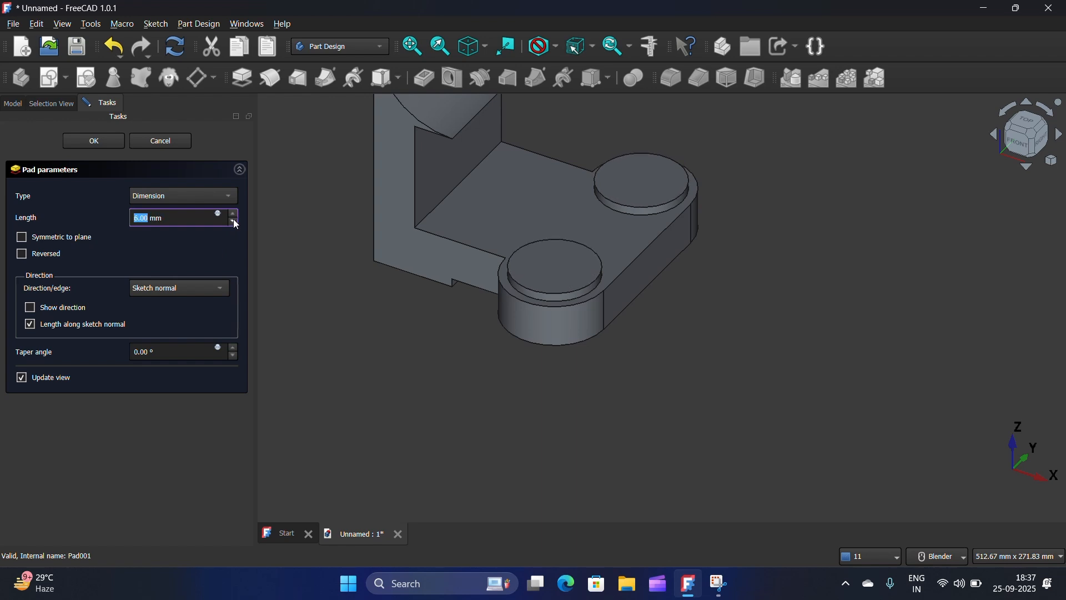
{"action": "left_click", "coordinate": [107, 142]}
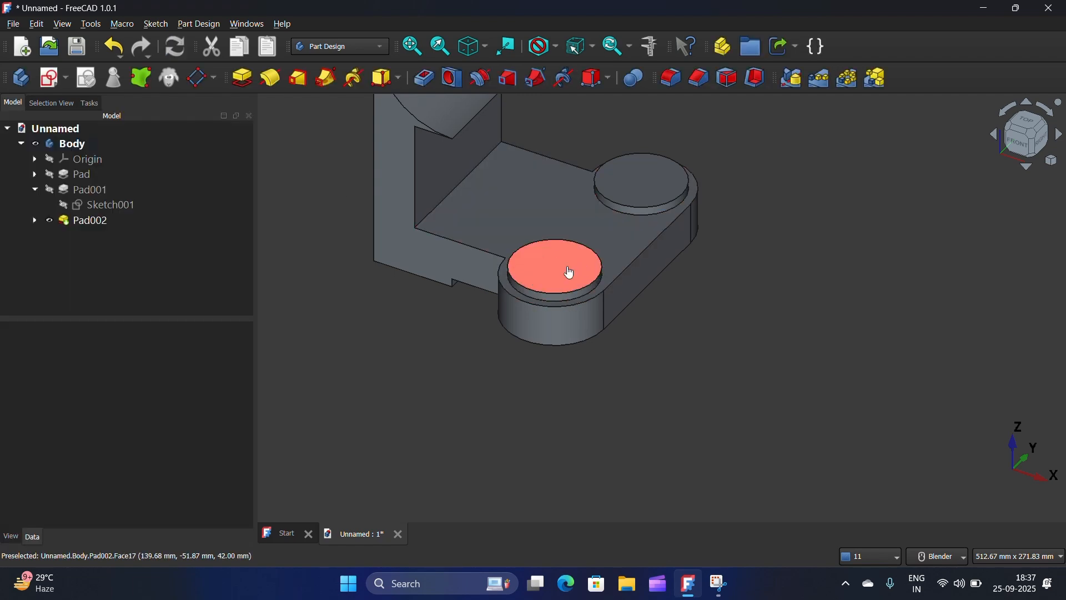
- Create a sketch on the front boss's top face and project both boss edges as external geometry
{"action": "left_click", "coordinate": [568, 266]}
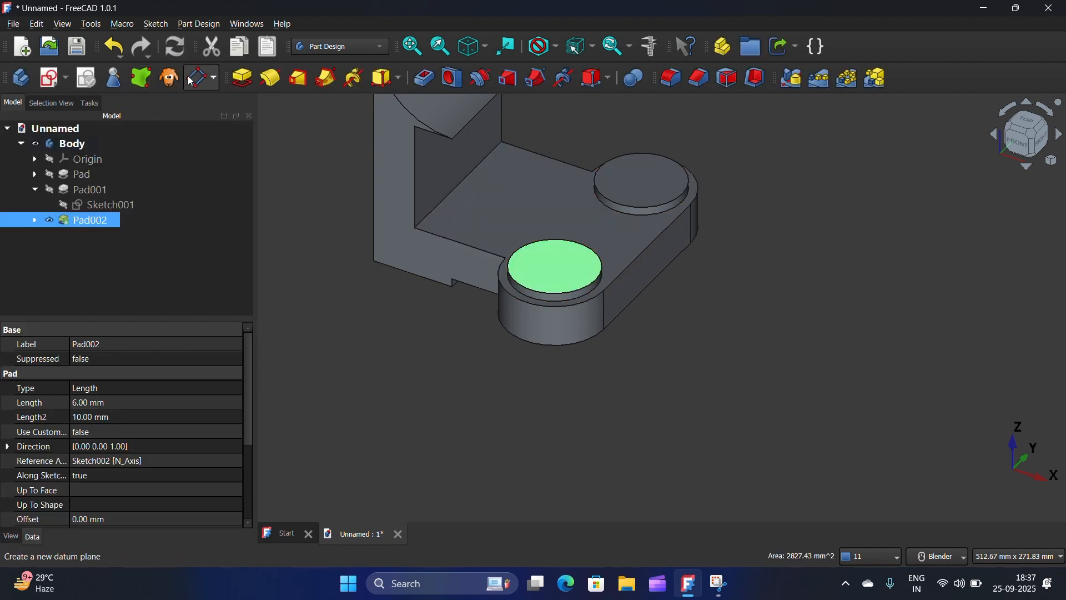
{"action": "left_click", "coordinate": [49, 77]}
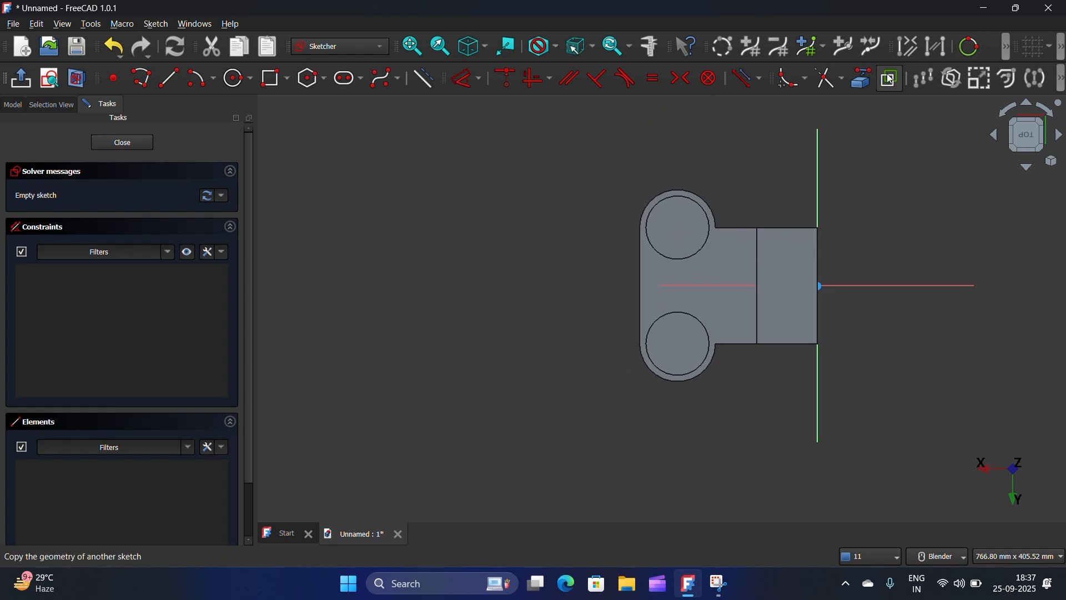
{"action": "left_click", "coordinate": [862, 79]}
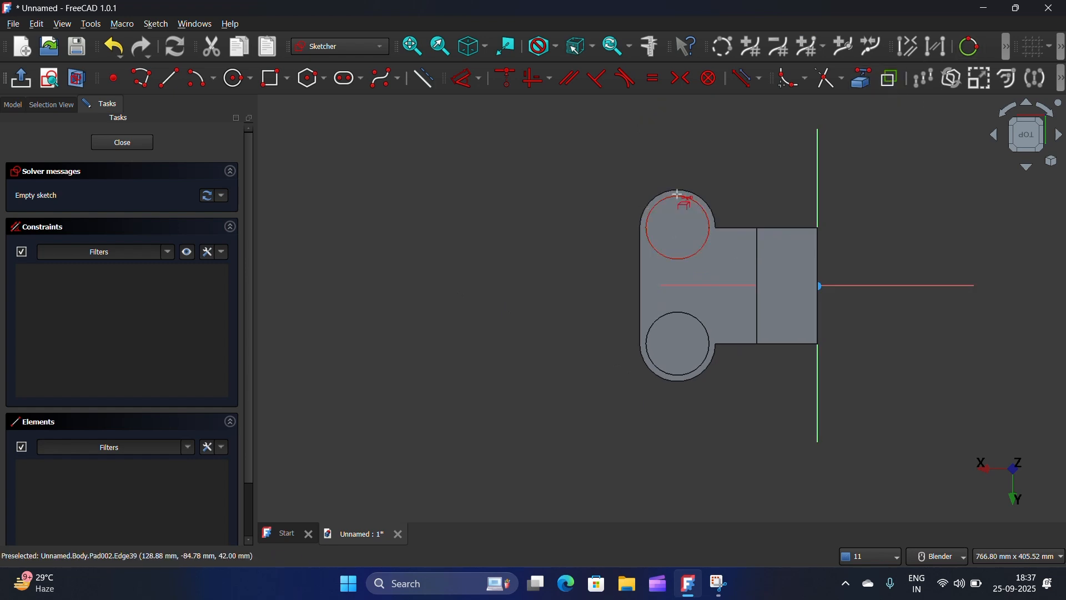
{"action": "left_click", "coordinate": [677, 194]}
{"action": "left_click", "coordinate": [694, 314]}
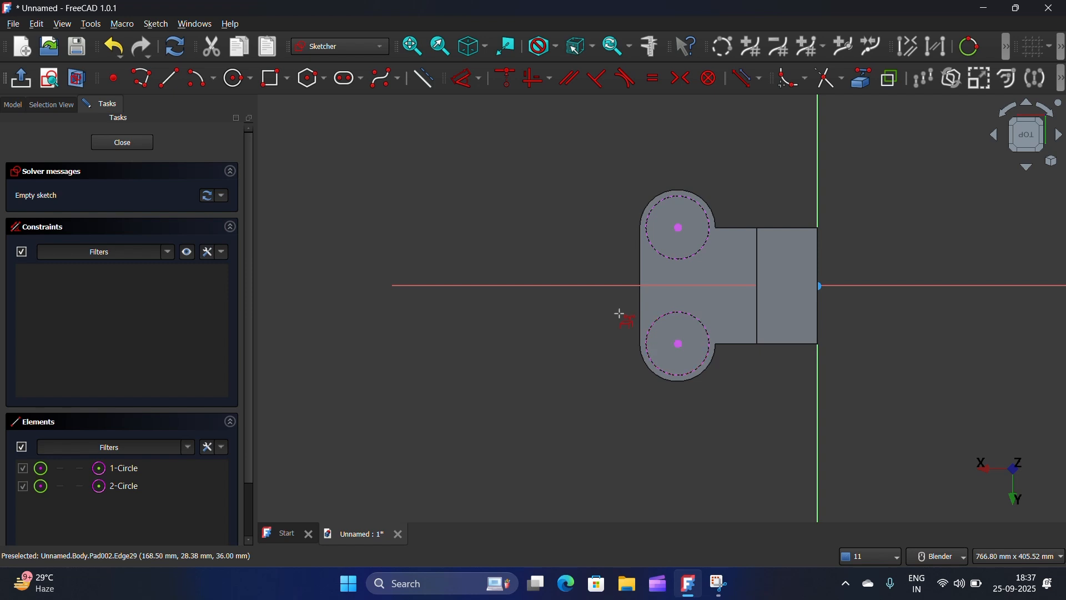
- Draw a 25 mm diameter circle at the centre of each boss and close the sketch
{"action": "left_click", "coordinate": [239, 78]}
{"action": "scroll", "coordinate": [684, 250], "scroll_direction": "up", "scroll_amount": 2}
{"action": "scroll", "coordinate": [684, 250], "scroll_direction": "up", "scroll_amount": 1}
{"action": "left_click", "coordinate": [676, 217]}
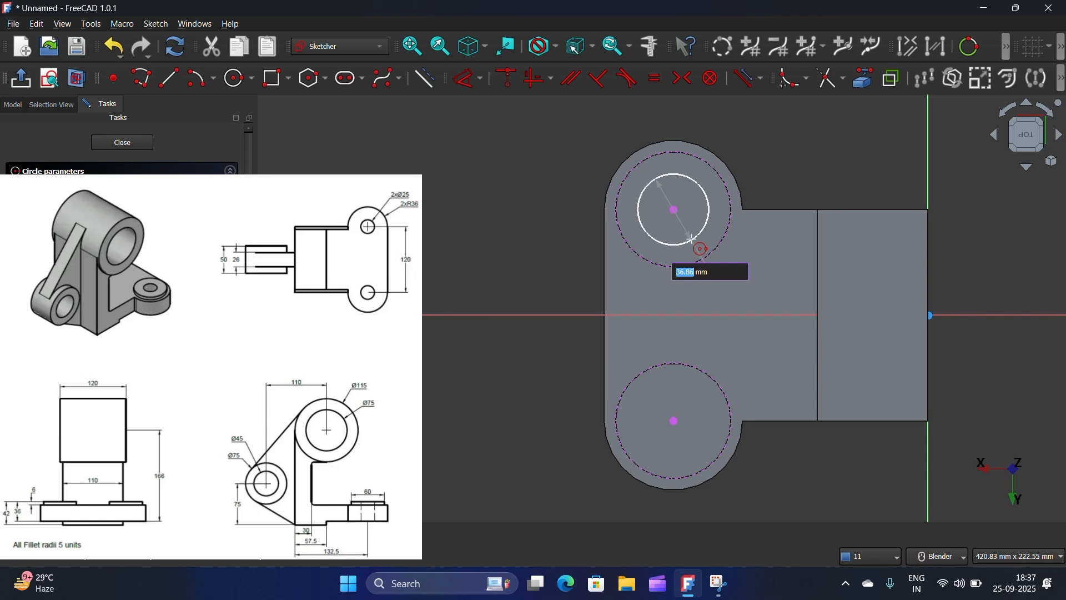
{"action": "type", "text": "25"}
{"action": "key", "text": "Return"}
{"action": "left_click", "coordinate": [674, 421]}
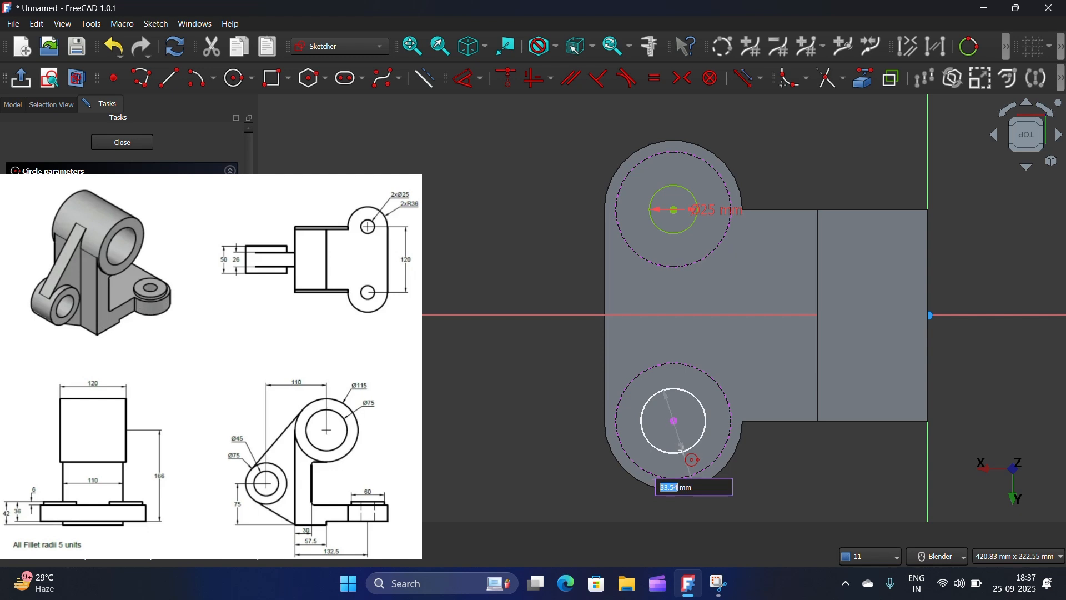
{"action": "type", "text": "2"}
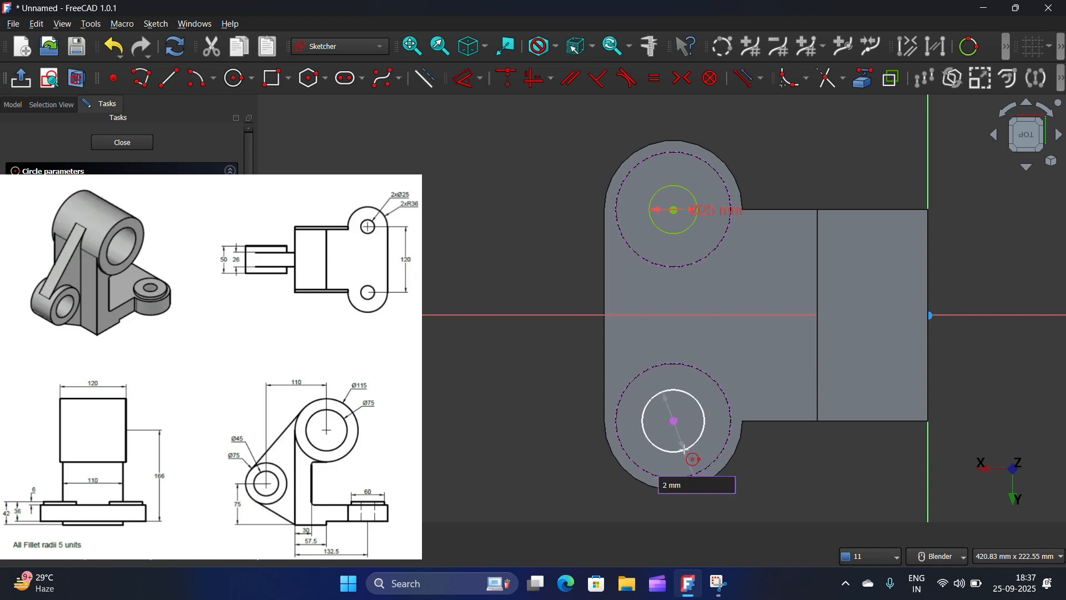
{"action": "type", "text": "5"}
{"action": "key", "text": "Return"}
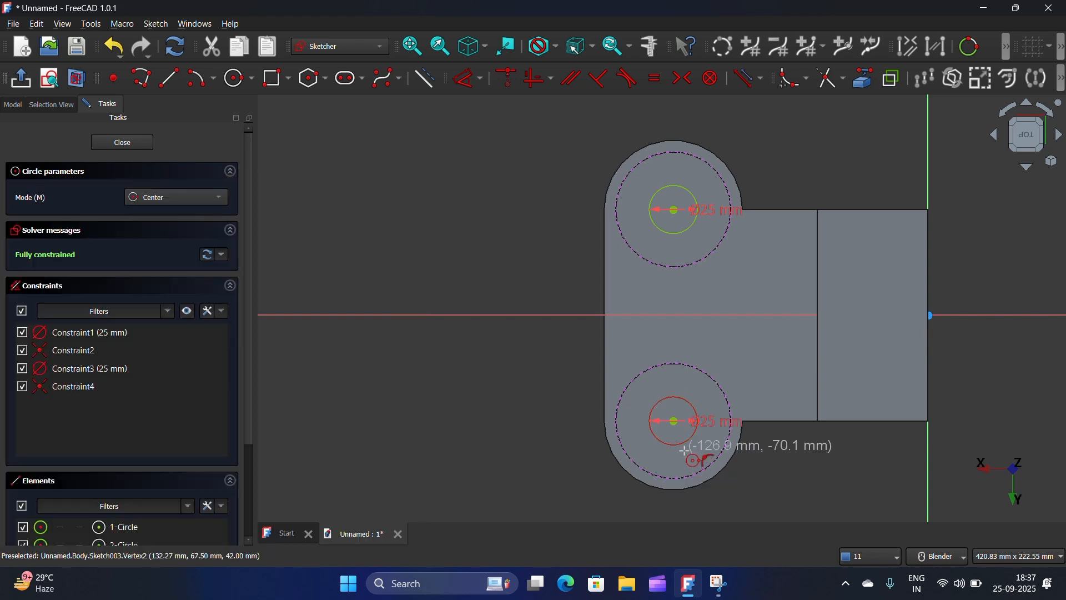
{"action": "left_click", "coordinate": [136, 144]}
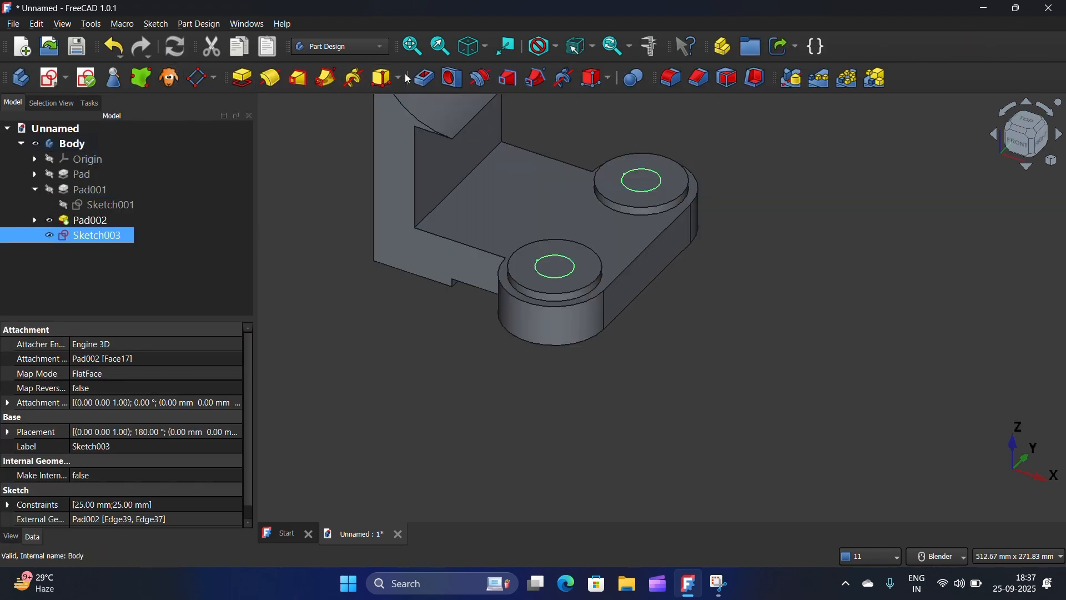
- Pocket the two 25 mm circles with the Through all type to cut the boss holes
{"action": "left_click", "coordinate": [435, 77]}
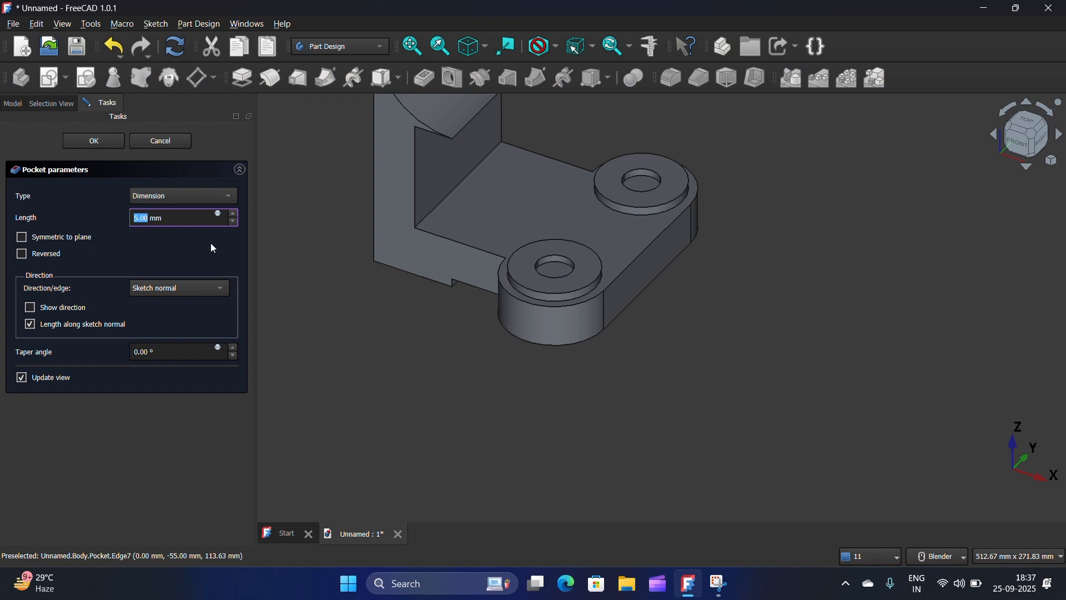
{"action": "left_click", "coordinate": [211, 197]}
{"action": "left_click", "coordinate": [204, 211]}
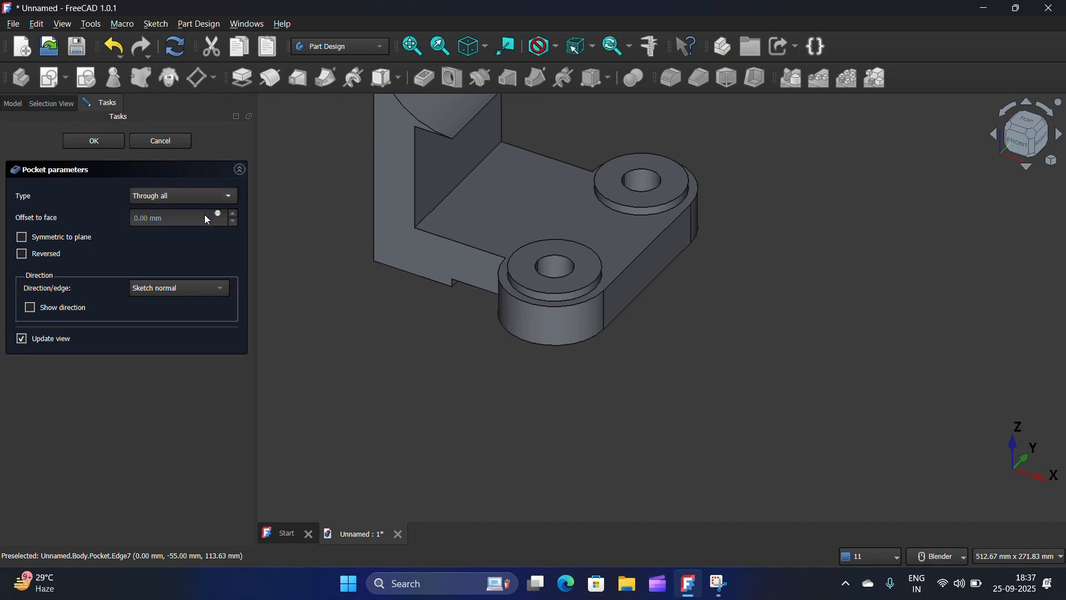
{"action": "left_click", "coordinate": [93, 140]}
- Create a sketch on the XZ plane and project the curved saddle edge atop the upright wall as external geometry
{"action": "scroll", "coordinate": [741, 465], "scroll_direction": "down", "scroll_amount": 2}
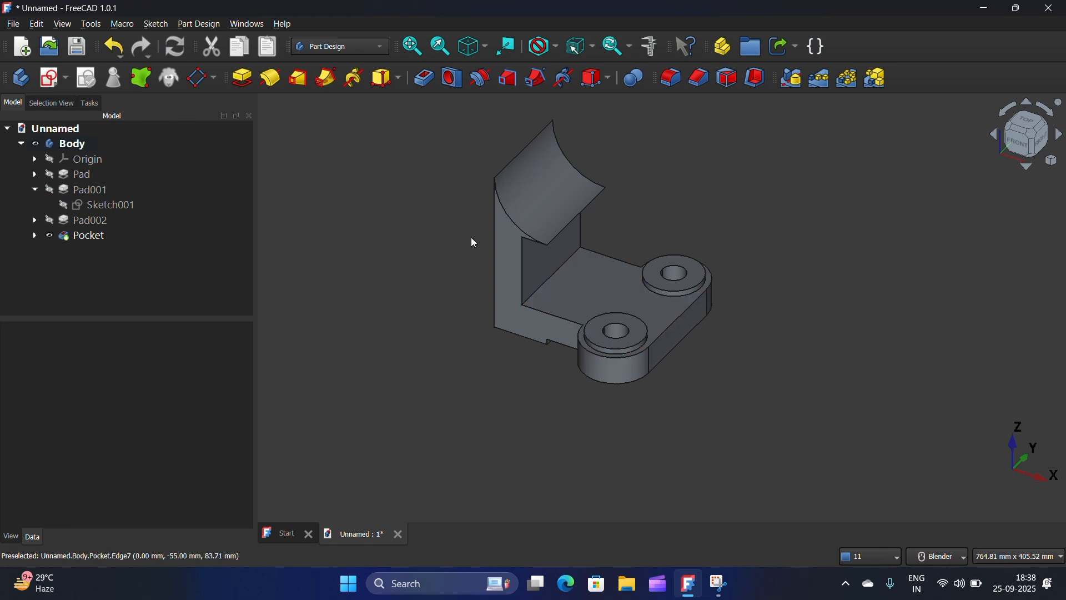
{"action": "scroll", "coordinate": [651, 340], "scroll_direction": "down", "scroll_amount": 1}
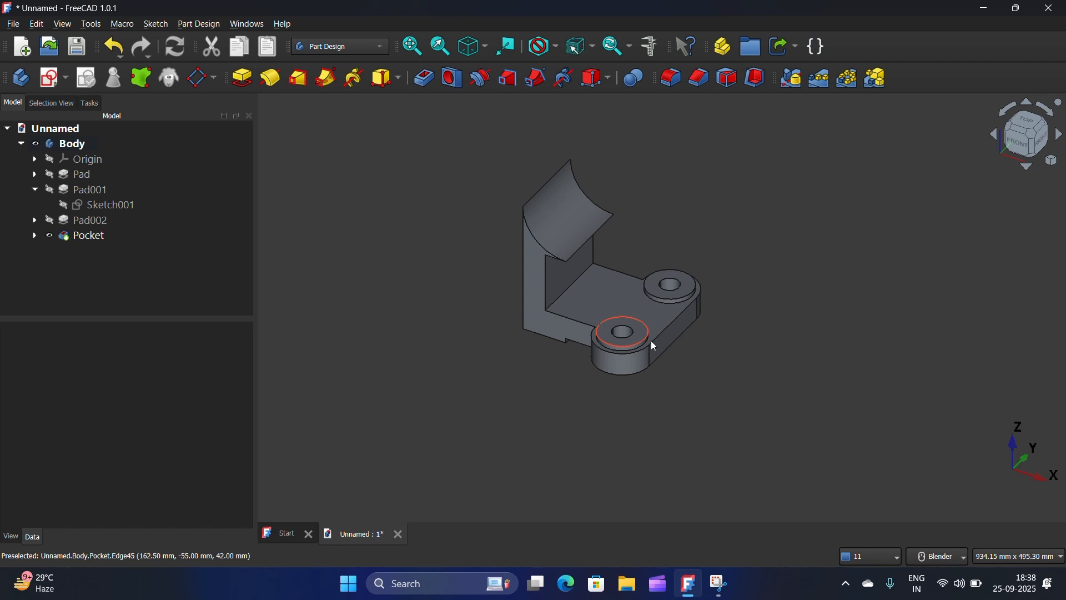
{"action": "left_click", "coordinate": [54, 84]}
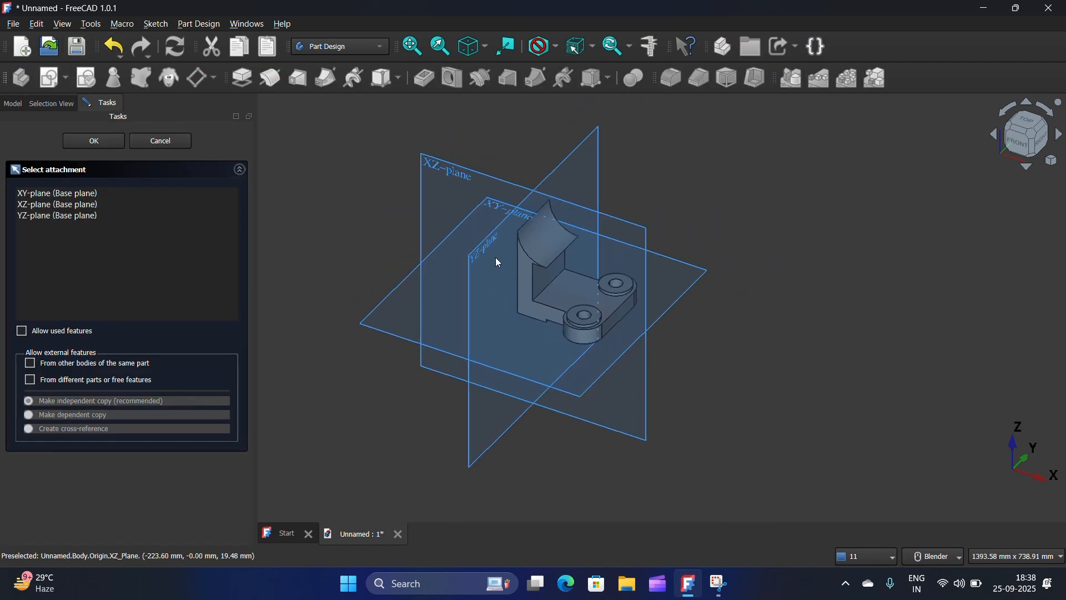
{"action": "left_click", "coordinate": [491, 252]}
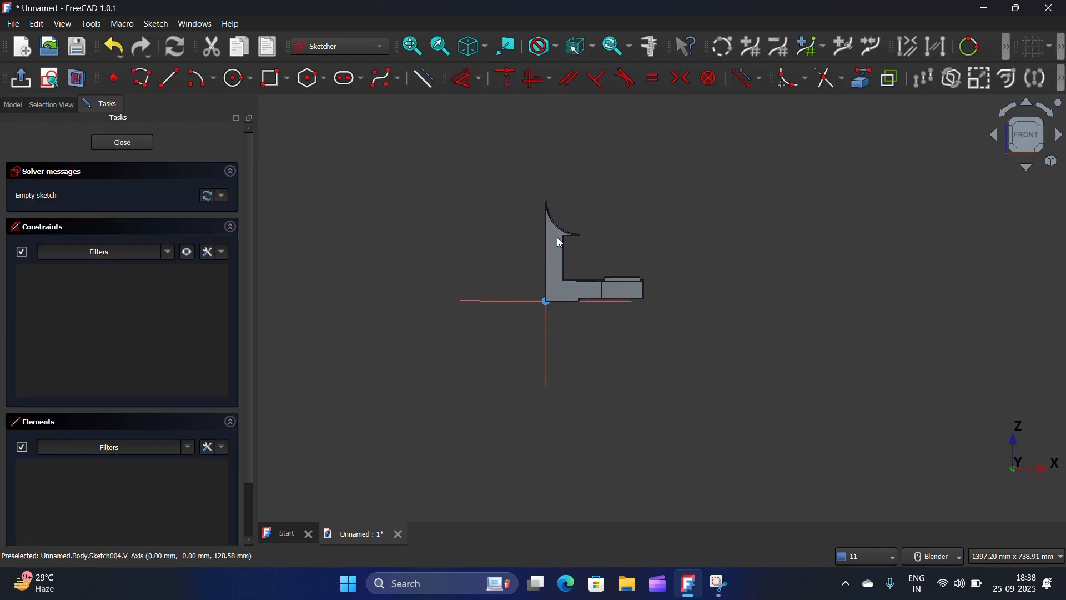
{"action": "scroll", "coordinate": [568, 242], "scroll_direction": "up", "scroll_amount": 4}
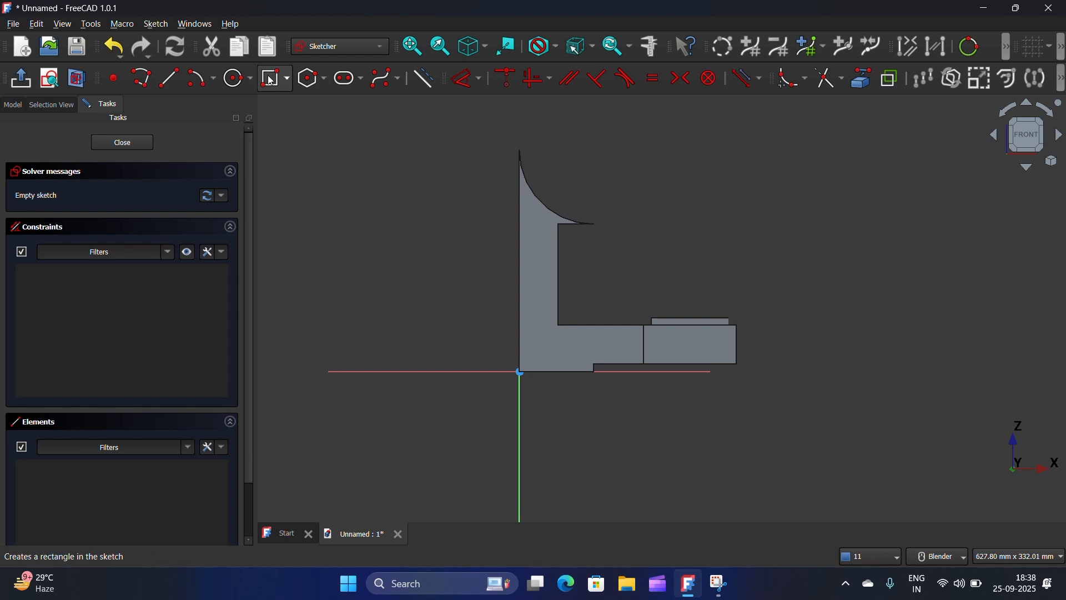
{"action": "left_click", "coordinate": [538, 198]}
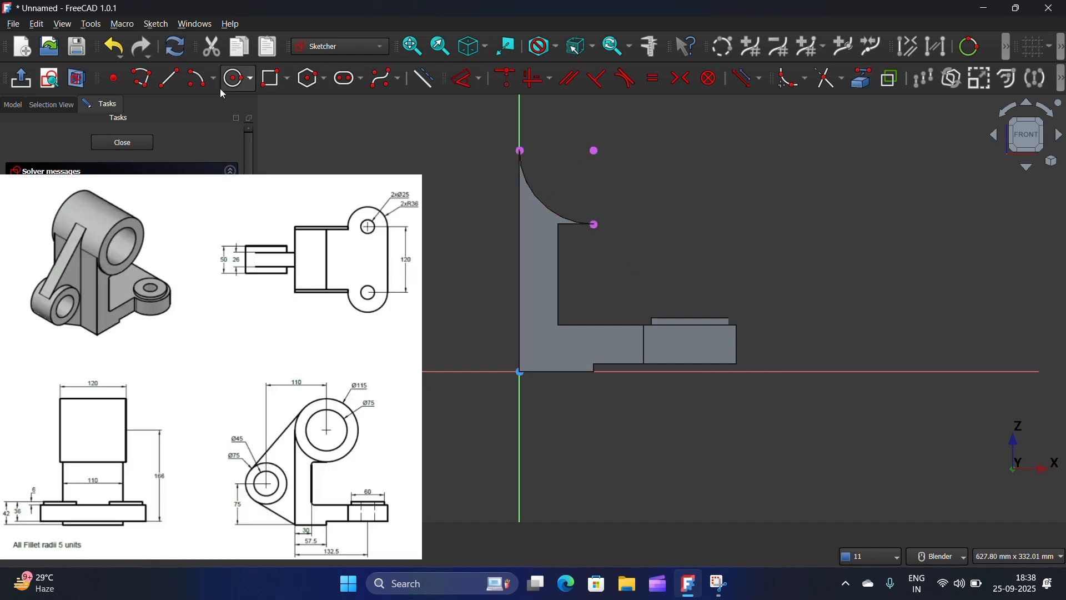
- Draw concentric circles of 115 mm and 75 mm diameter at the saddle arc's centre and close the sketch
{"action": "left_click", "coordinate": [226, 84]}
{"action": "left_click", "coordinate": [593, 151]}
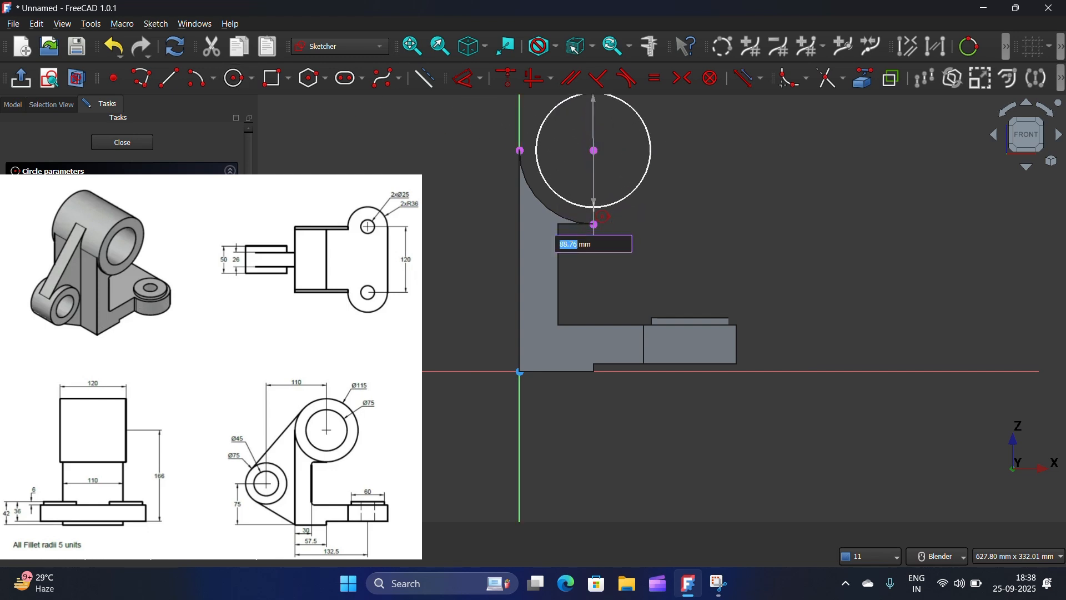
{"action": "type", "text": "115"}
{"action": "key", "text": "Return"}
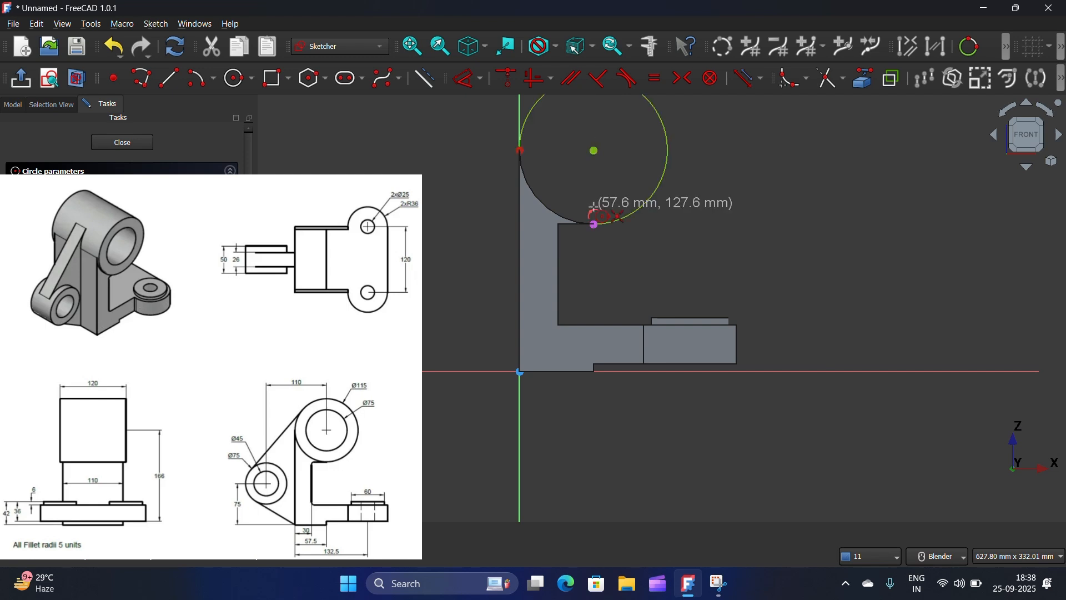
{"action": "left_click", "coordinate": [594, 151]}
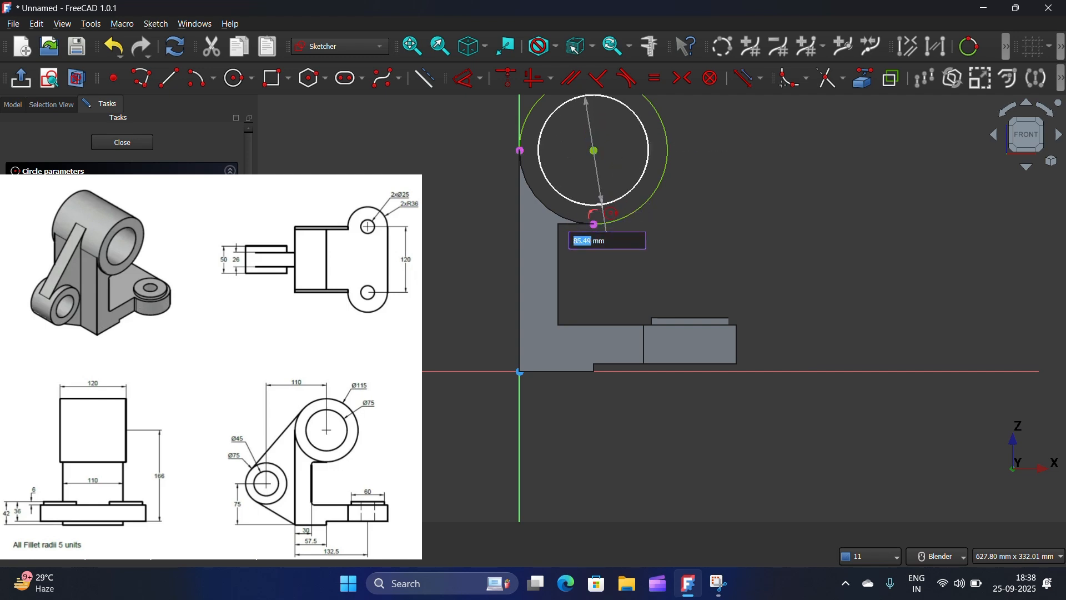
{"action": "type", "text": "75"}
{"action": "key", "text": "Return"}
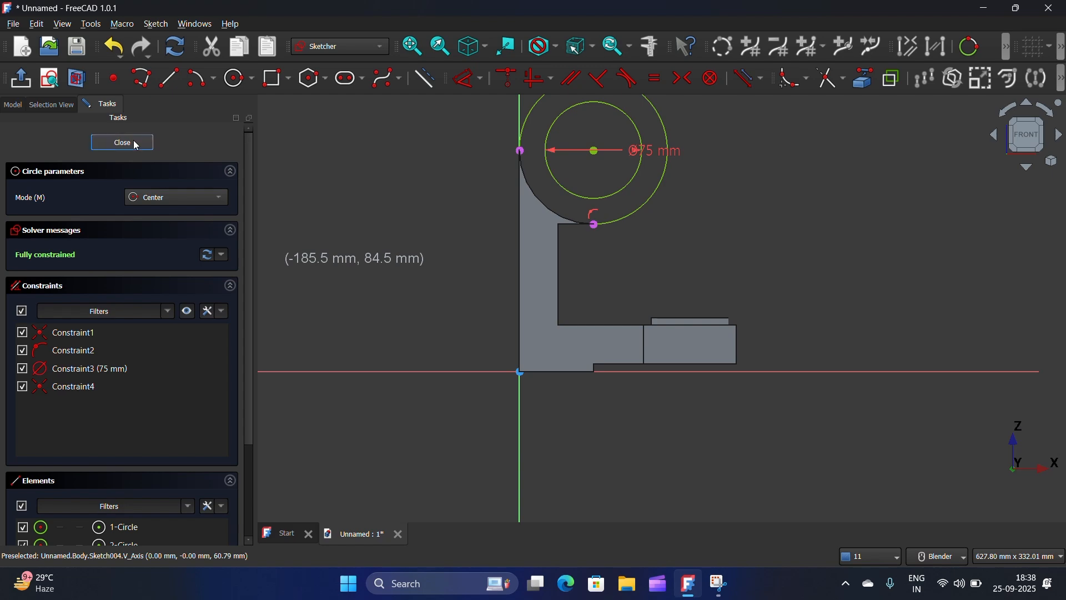
{"action": "left_click", "coordinate": [136, 144]}
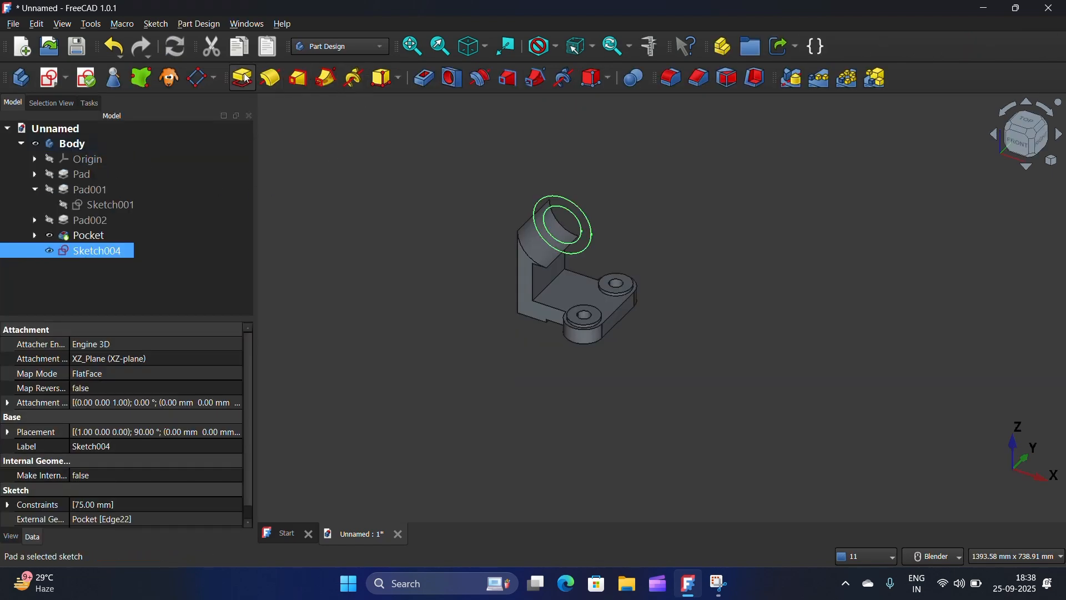
- Pad the concentric-circle sketch to a length of 120 mm, symmetric to the sketch plane, to form the upper tube
{"action": "left_click", "coordinate": [244, 78]}
{"action": "left_click", "coordinate": [23, 237]}
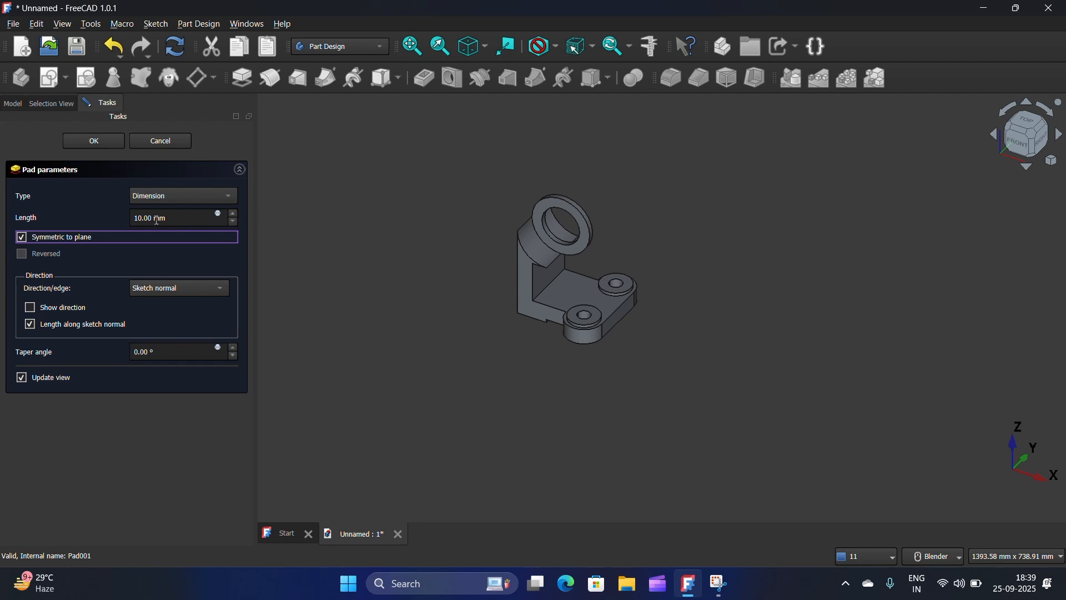
{"action": "double_click", "coordinate": [134, 218]}
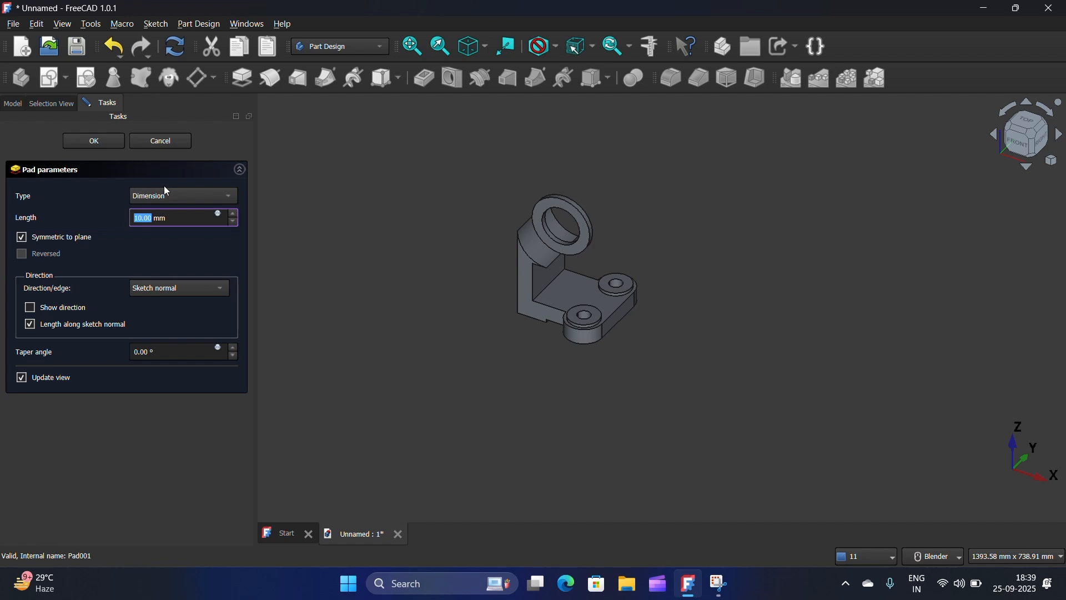
{"action": "type", "text": "12"}
{"action": "left_click", "coordinate": [336, 294]}
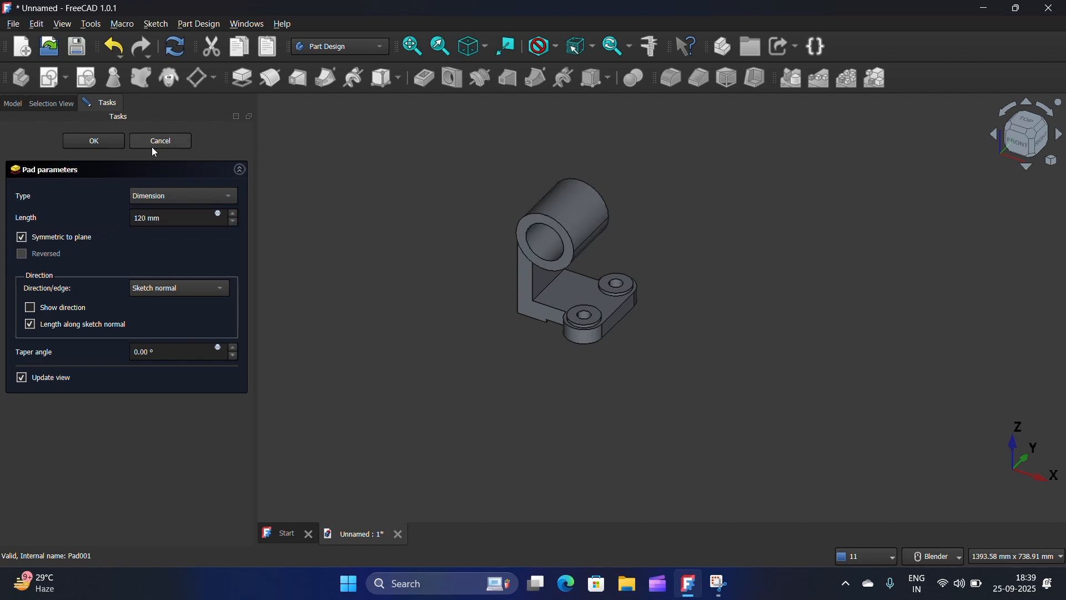
{"action": "left_click", "coordinate": [105, 143]}
- Create a sketch on the XZ plane, project the tube's outer circular edge as external geometry, and turn on the section view
{"action": "scroll", "coordinate": [710, 278], "scroll_direction": "down", "scroll_amount": 2}
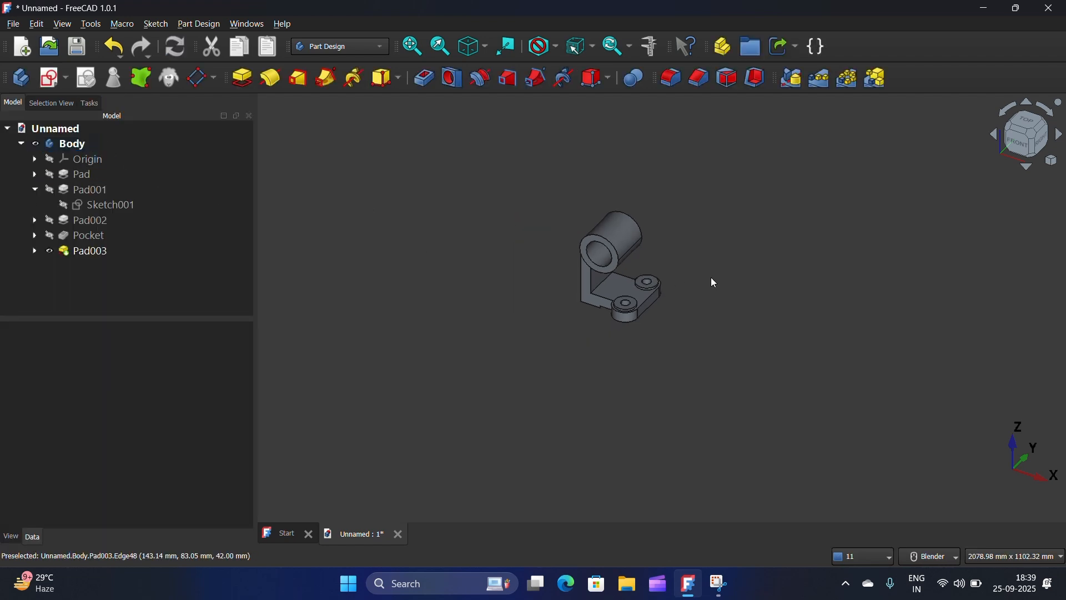
{"action": "scroll", "coordinate": [610, 281], "scroll_direction": "up", "scroll_amount": 4}
{"action": "scroll", "coordinate": [600, 234], "scroll_direction": "up", "scroll_amount": 3}
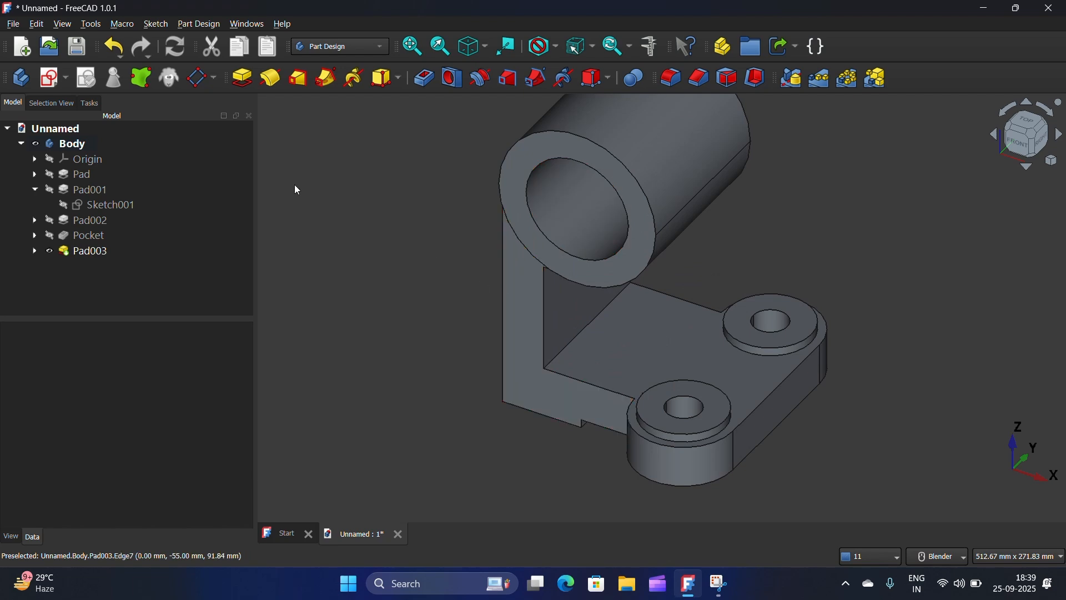
{"action": "left_click", "coordinate": [202, 83]}
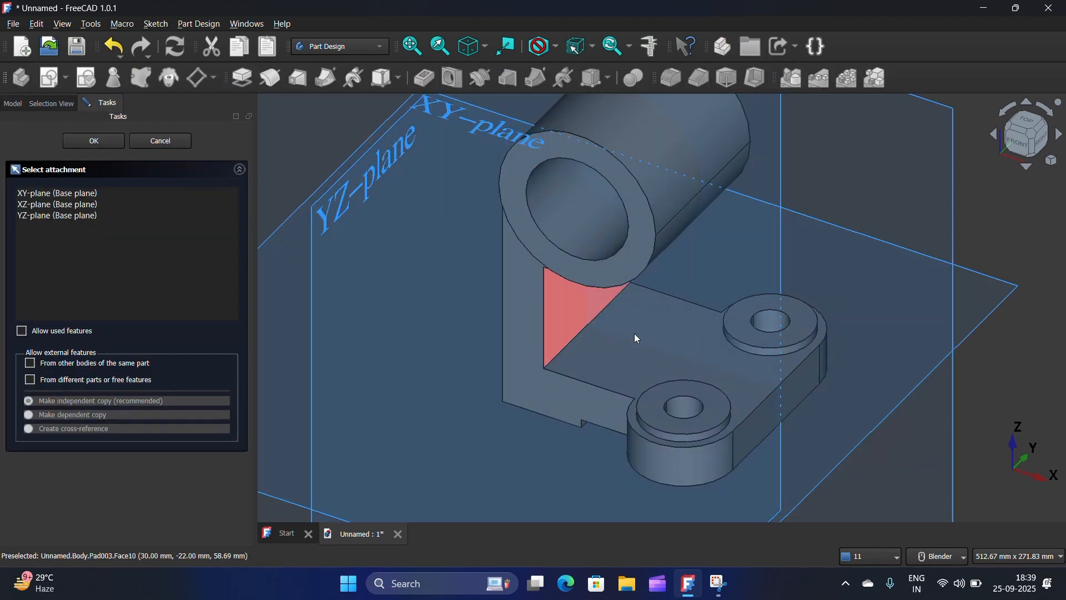
{"action": "scroll", "coordinate": [750, 400], "scroll_direction": "down", "scroll_amount": 4}
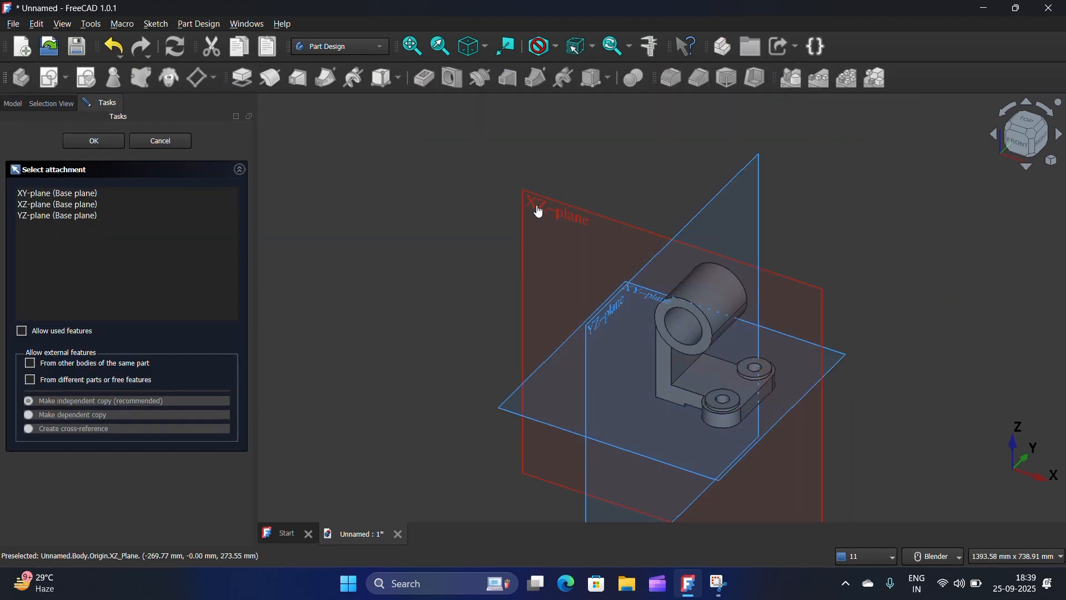
{"action": "left_click", "coordinate": [539, 210]}
{"action": "scroll", "coordinate": [781, 268], "scroll_direction": "up", "scroll_amount": 2}
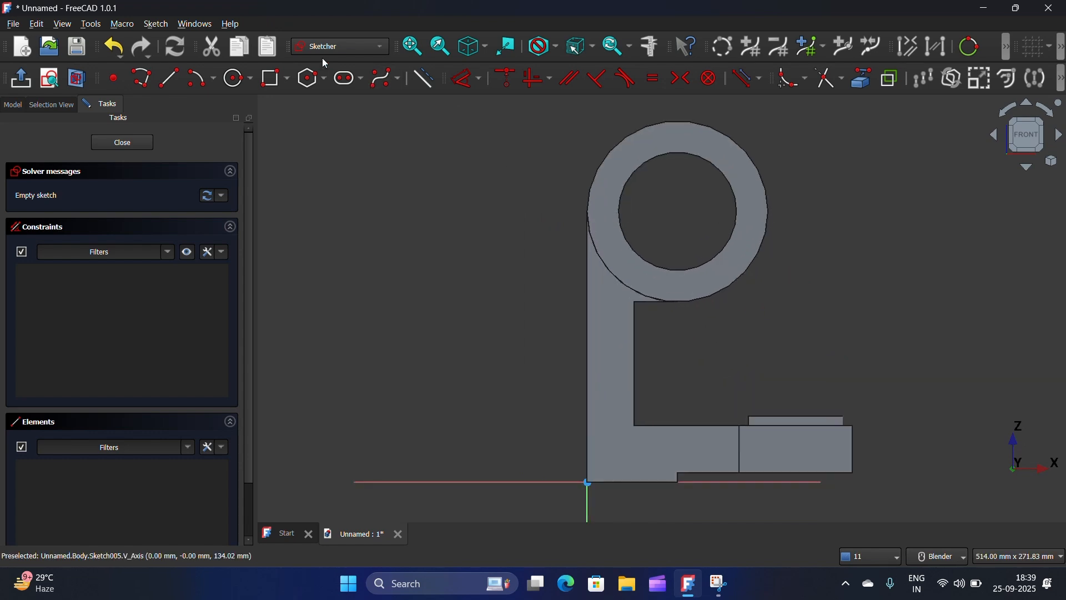
{"action": "left_click", "coordinate": [871, 80]}
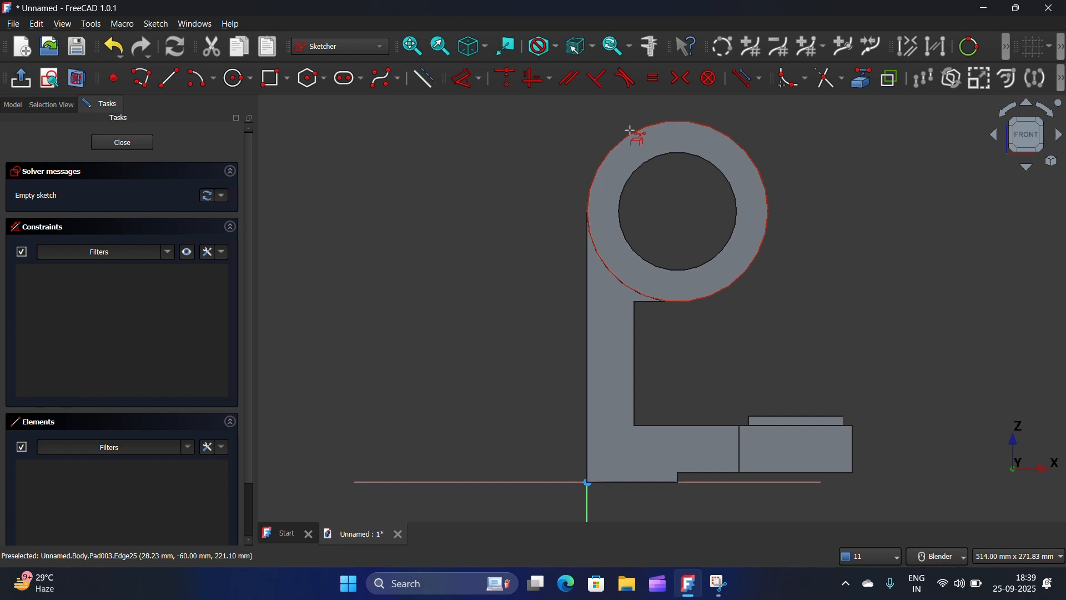
{"action": "left_click", "coordinate": [630, 130]}
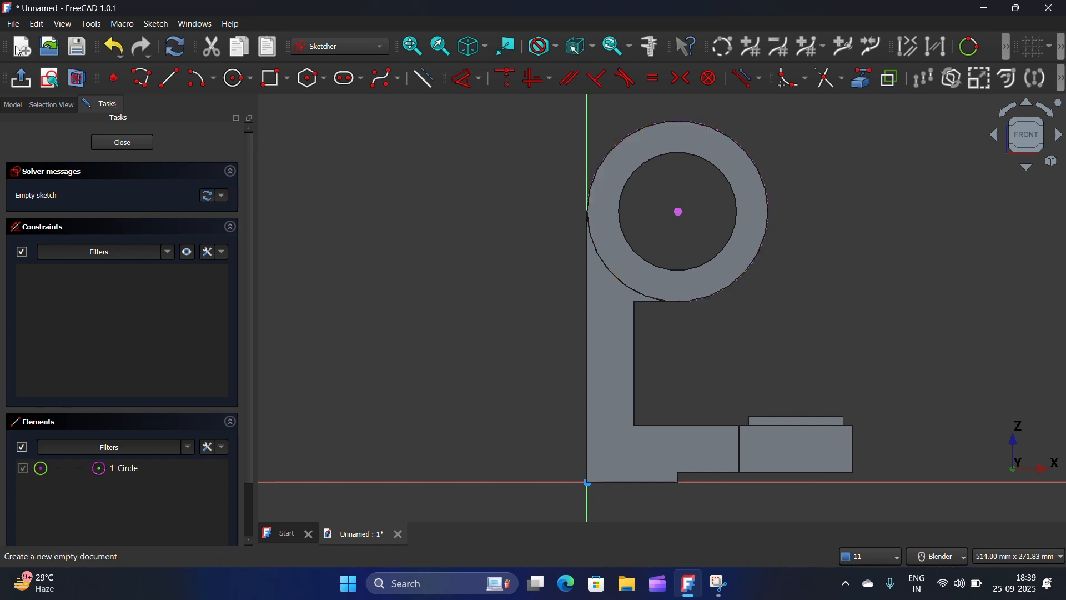
{"action": "left_click", "coordinate": [76, 81]}
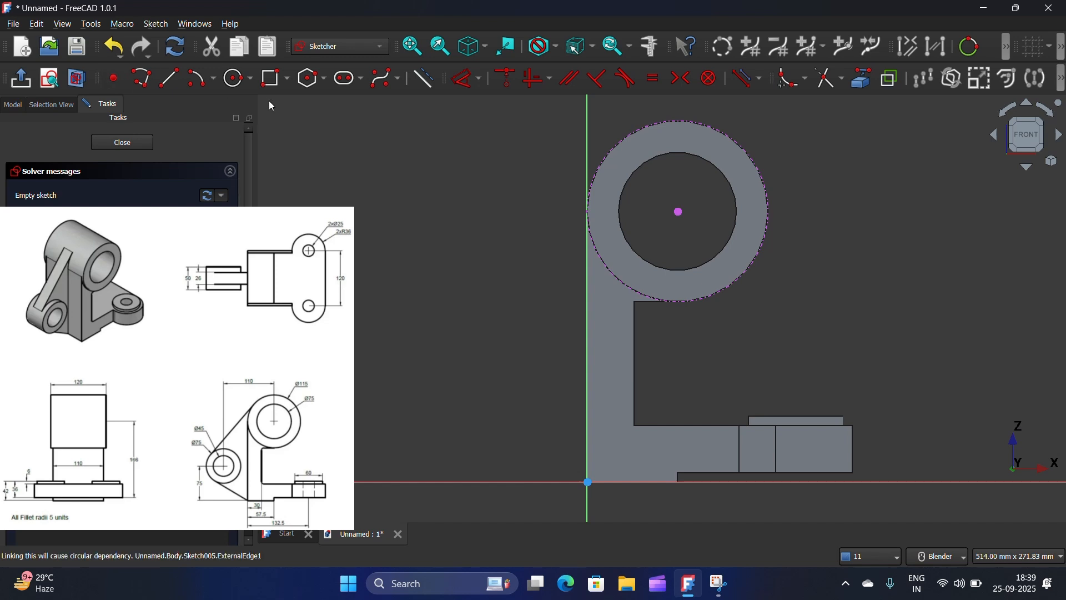
- Draw a 75 mm diameter circle outside the upright wall, on the side opposite the base and below the tube
{"action": "left_click", "coordinate": [237, 78]}
{"action": "left_click", "coordinate": [483, 385]}
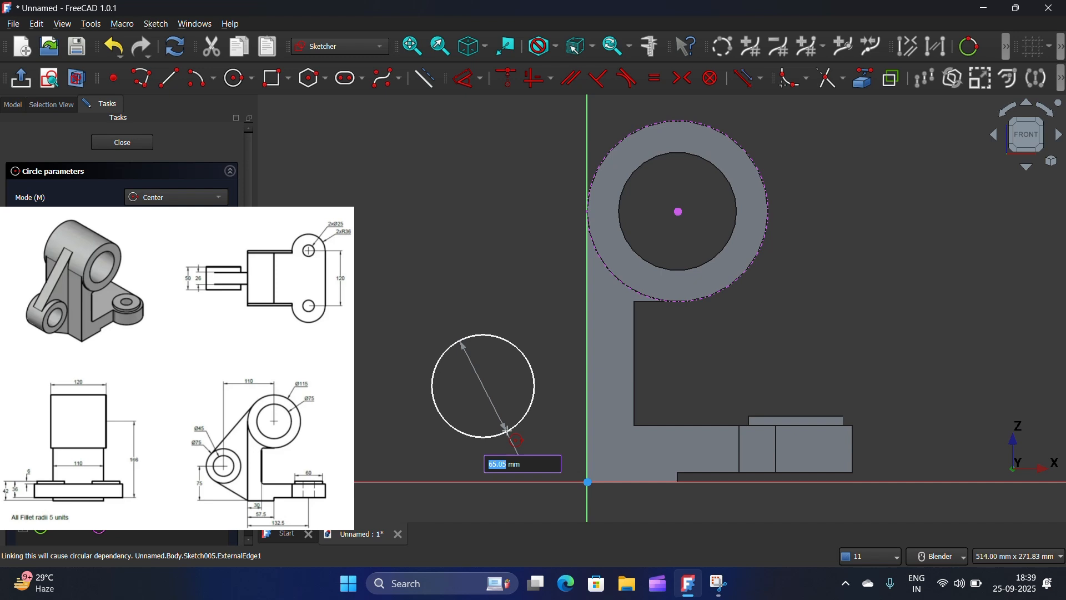
{"action": "type", "text": "75"}
{"action": "key", "text": "Return"}
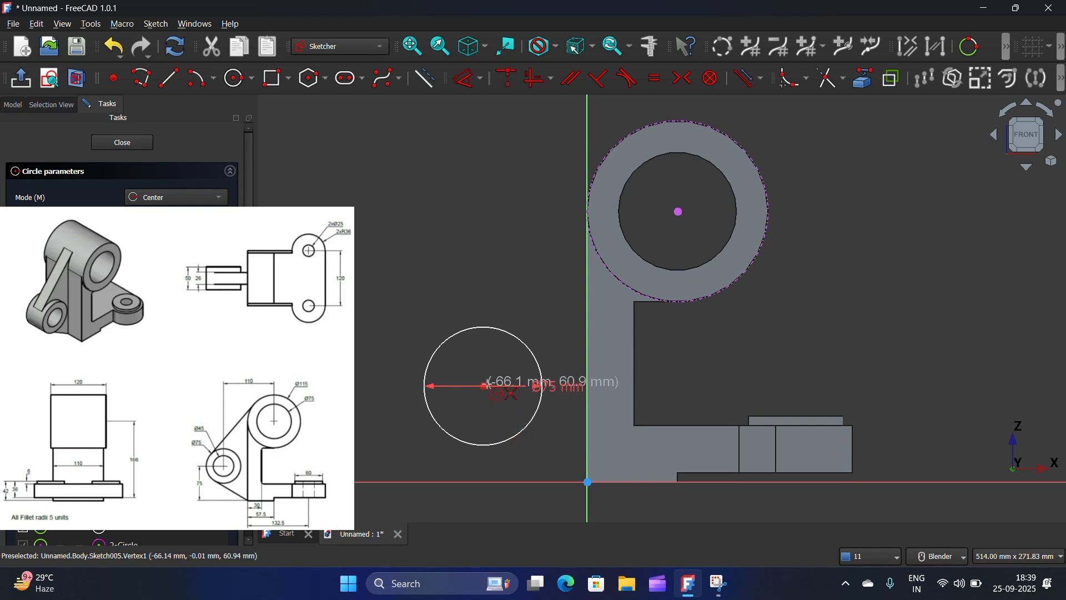
{"action": "key", "text": "Escape"}
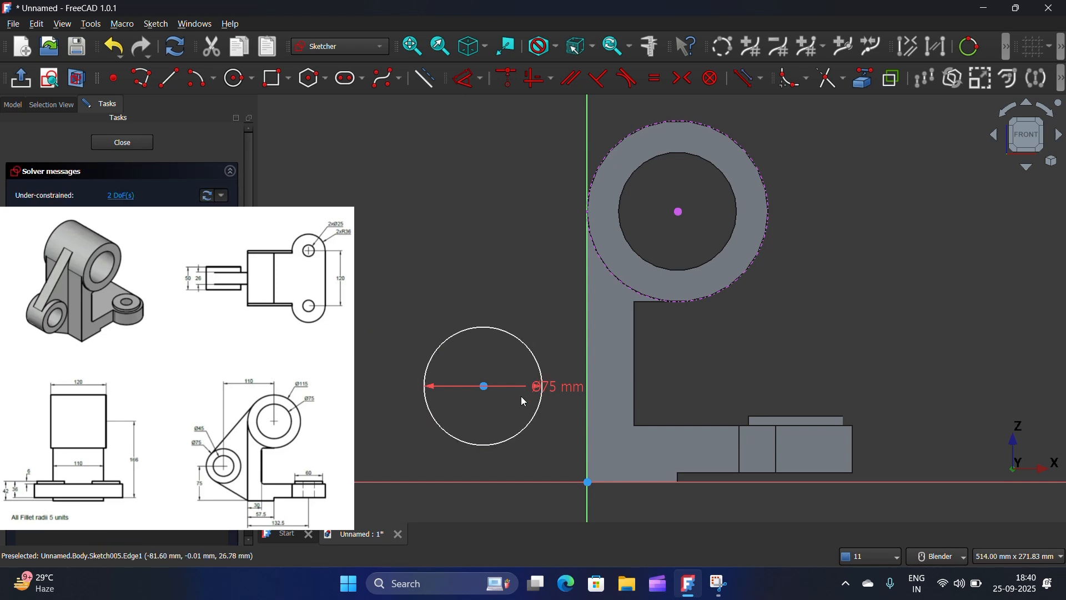
- Constrain the horizontal distance between the tube centre and the new circle's centre to 110 mm
{"action": "left_click", "coordinate": [678, 212]}
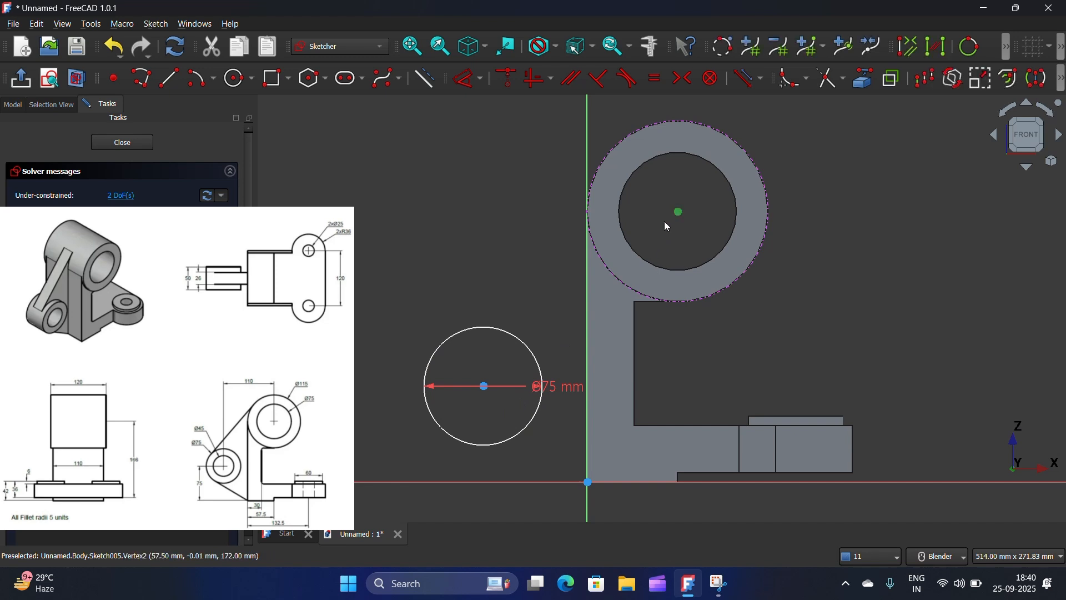
{"action": "left_click", "coordinate": [485, 385]}
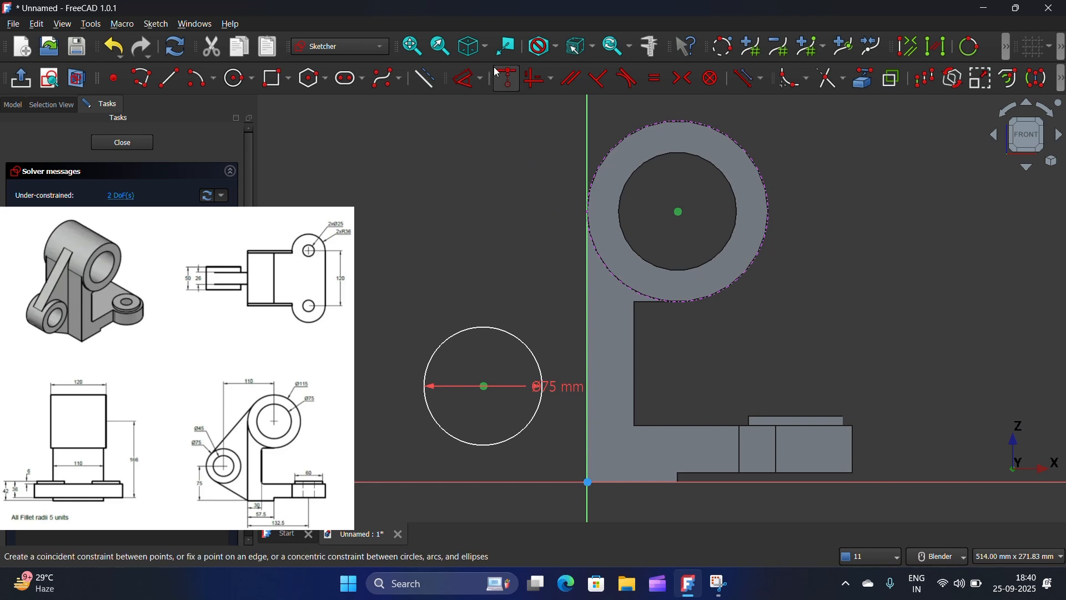
{"action": "left_click", "coordinate": [465, 77]}
{"action": "scroll", "coordinate": [647, 379], "scroll_direction": "down", "scroll_amount": 4}
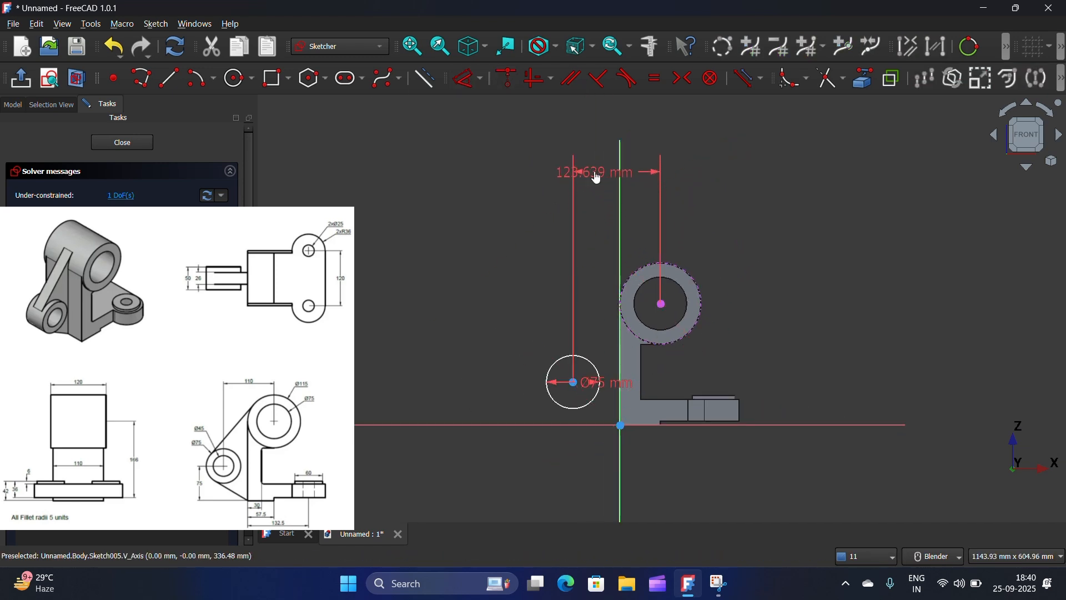
{"action": "left_click", "coordinate": [601, 182]}
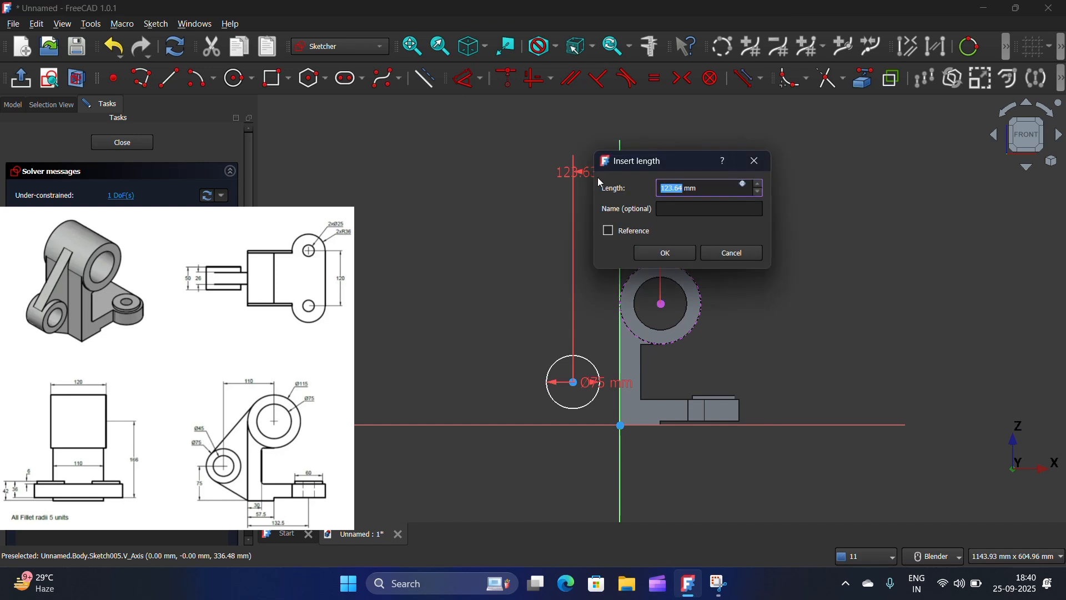
{"action": "type", "text": "110"}
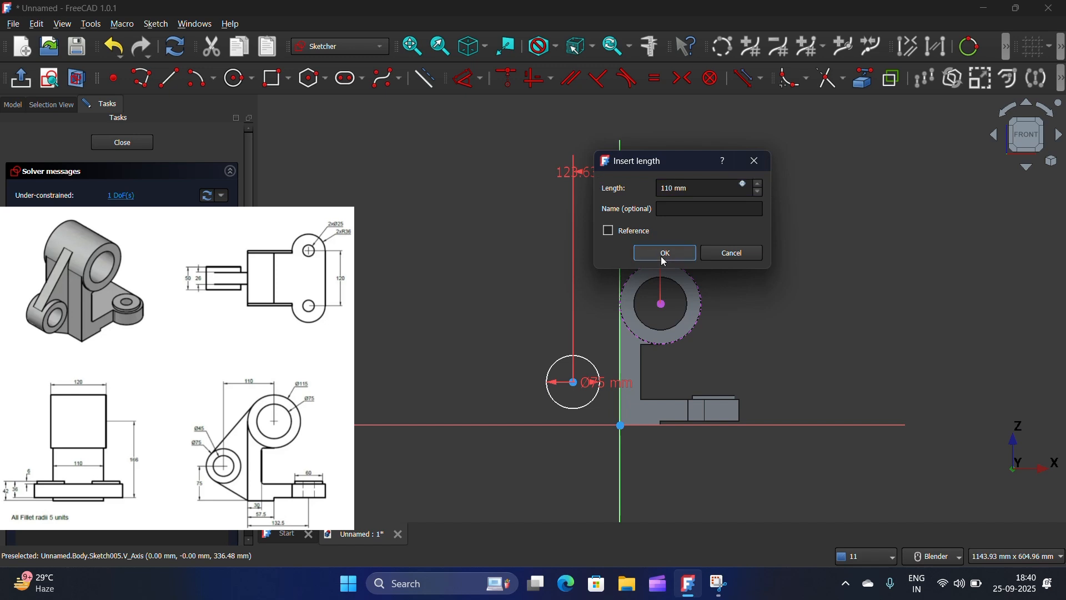
{"action": "left_click", "coordinate": [665, 252]}
{"action": "scroll", "coordinate": [613, 437], "scroll_direction": "up", "scroll_amount": 2}
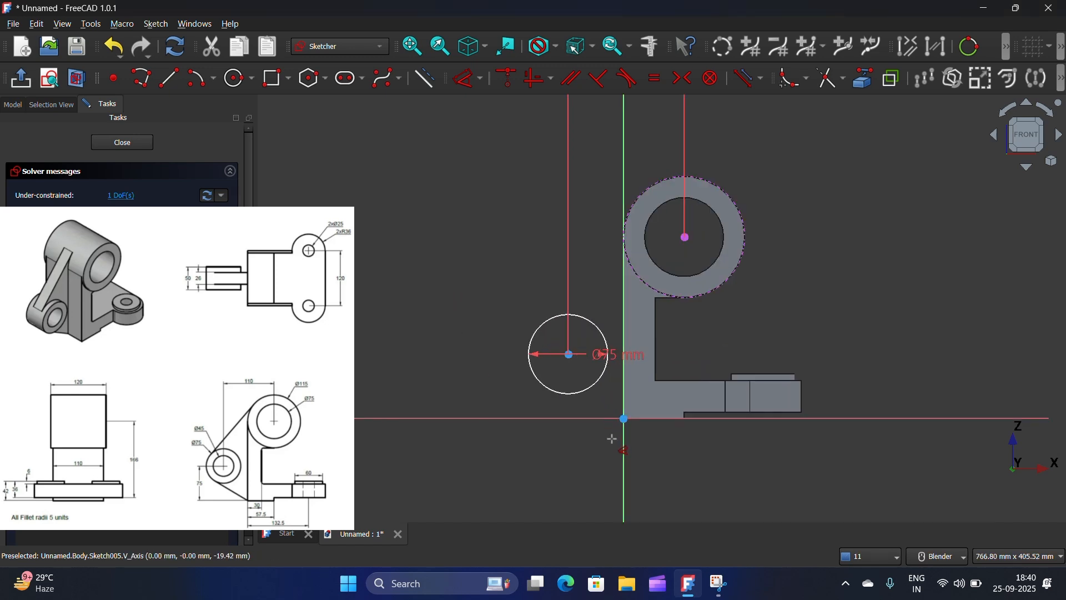
{"action": "scroll", "coordinate": [454, 382], "scroll_direction": "down", "scroll_amount": 2}
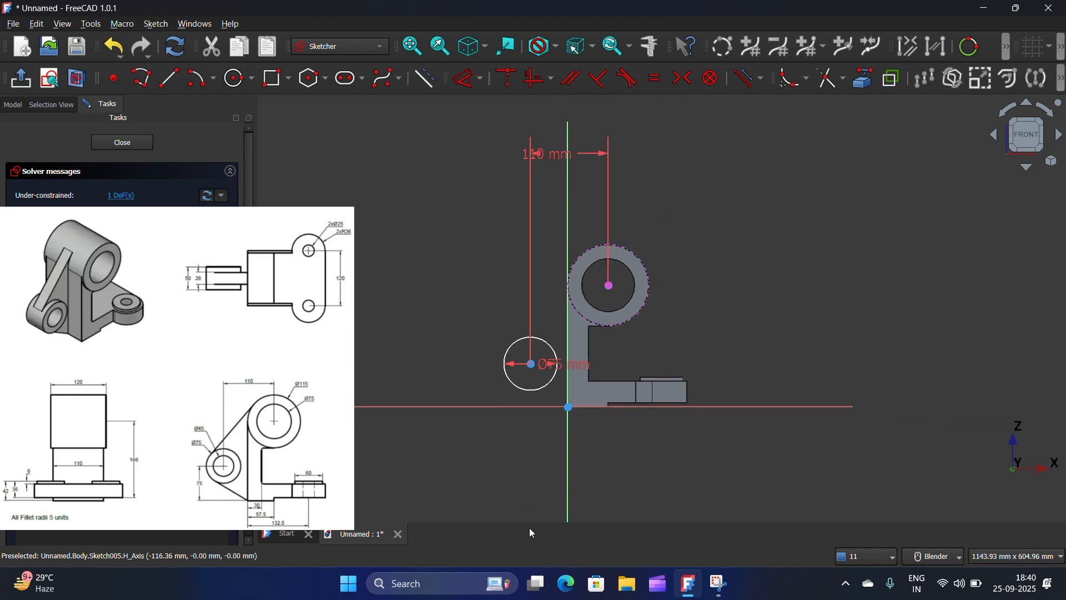
{"action": "key", "text": "Escape"}
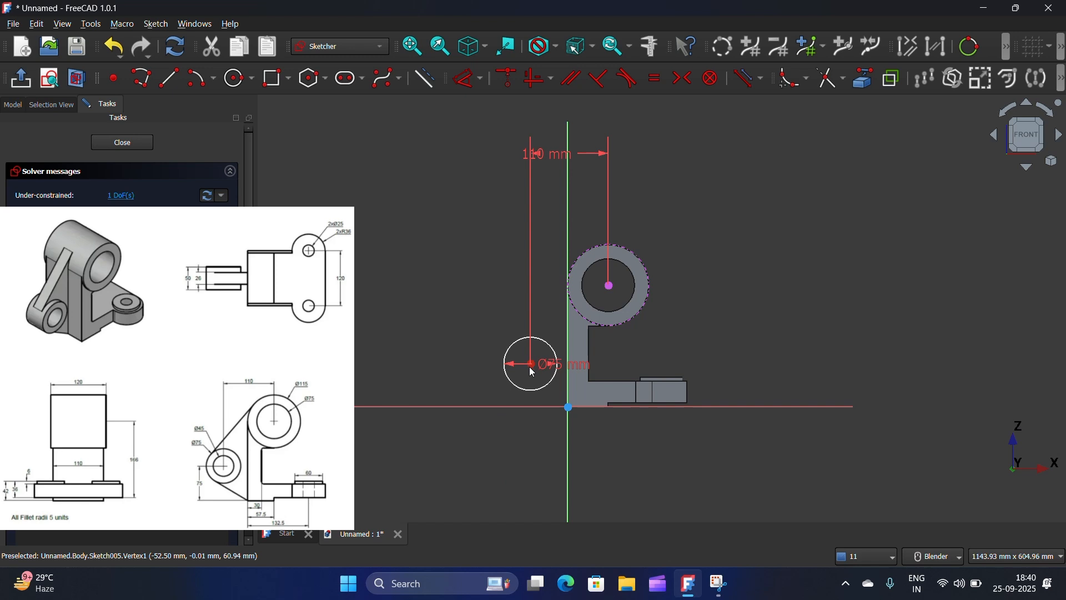
- Constrain the vertical distance from the horizontal axis to the 75 mm circle's centre to 75 mm
{"action": "left_click", "coordinate": [529, 367]}
{"action": "left_click", "coordinate": [488, 406]}
{"action": "key", "text": "d"}
{"action": "left_click", "coordinate": [379, 262]}
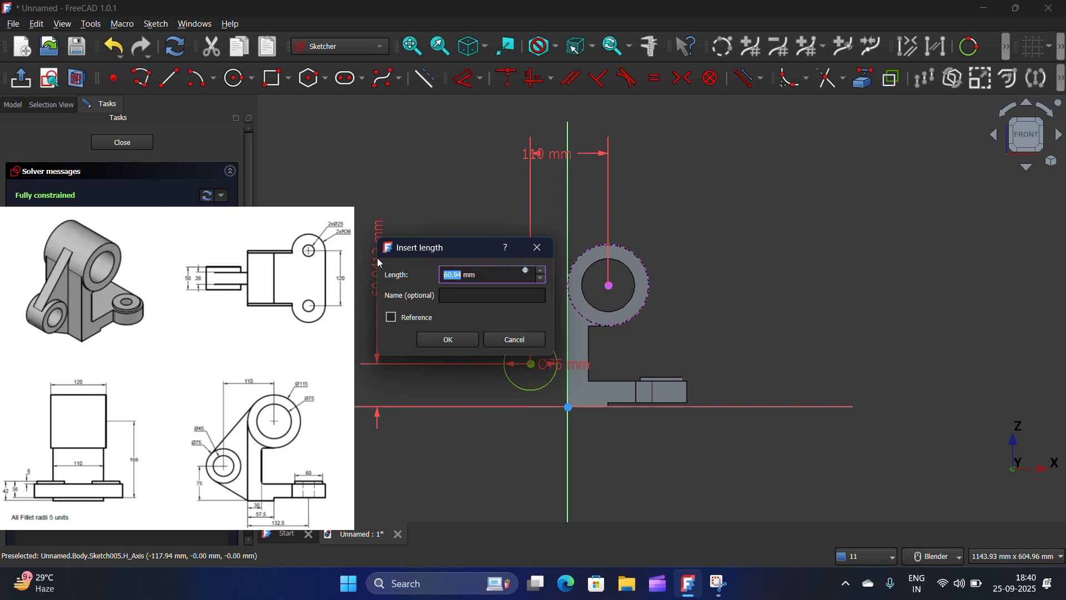
{"action": "type", "text": "75"}
{"action": "left_click", "coordinate": [442, 341]}
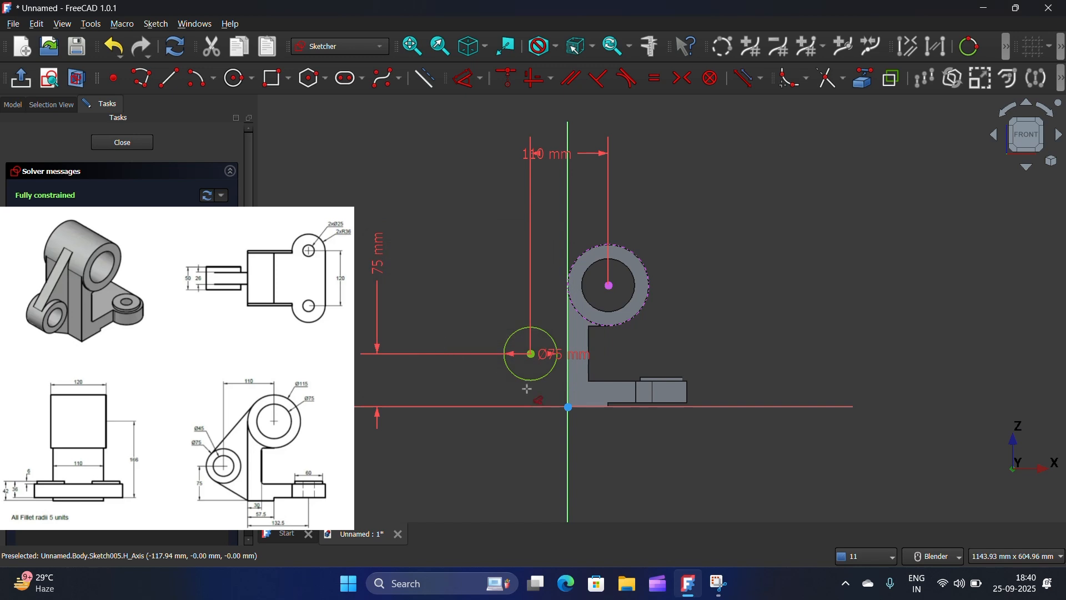
- Convert the 75 mm circle to construction geometry and return the drawing tools to normal geometry mode
{"action": "scroll", "coordinate": [655, 412], "scroll_direction": "up", "scroll_amount": 2}
{"action": "scroll", "coordinate": [709, 277], "scroll_direction": "down", "scroll_amount": 3}
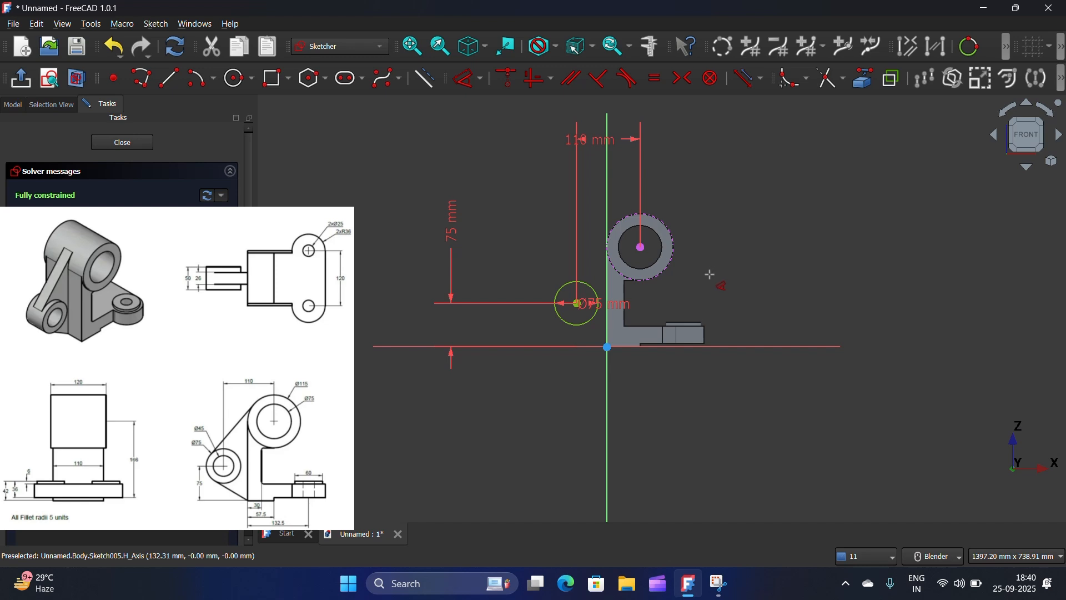
{"action": "scroll", "coordinate": [619, 305], "scroll_direction": "up", "scroll_amount": 3}
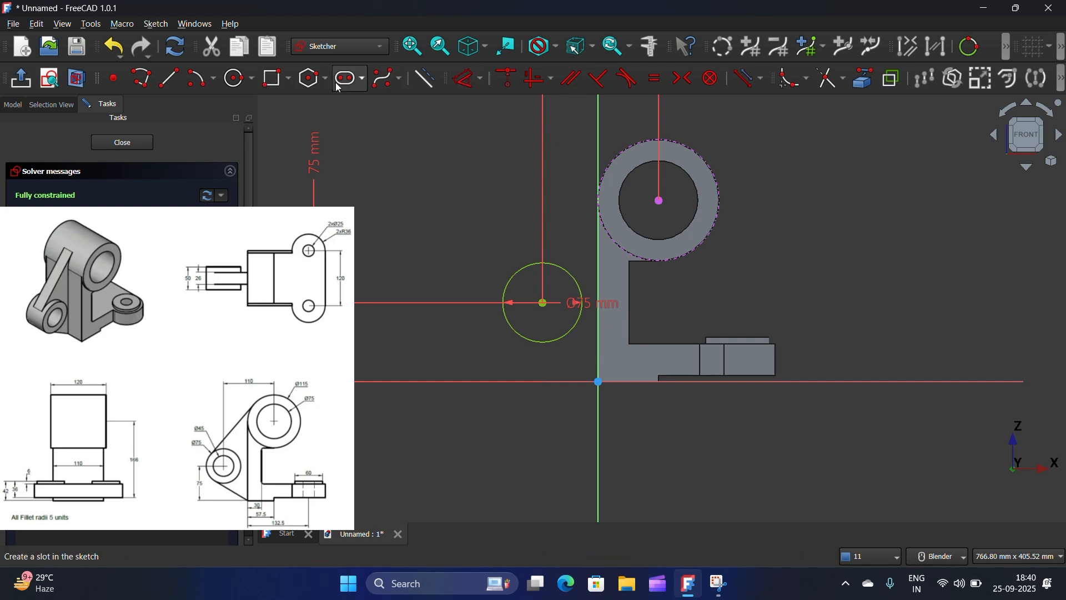
{"action": "left_click", "coordinate": [426, 79]}
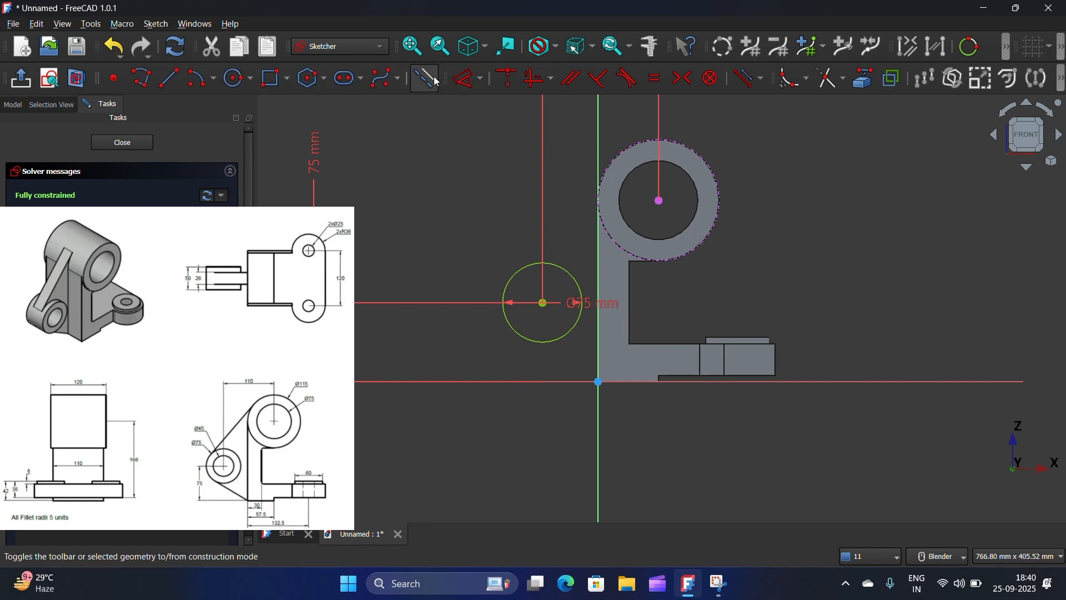
{"action": "left_click", "coordinate": [569, 264]}
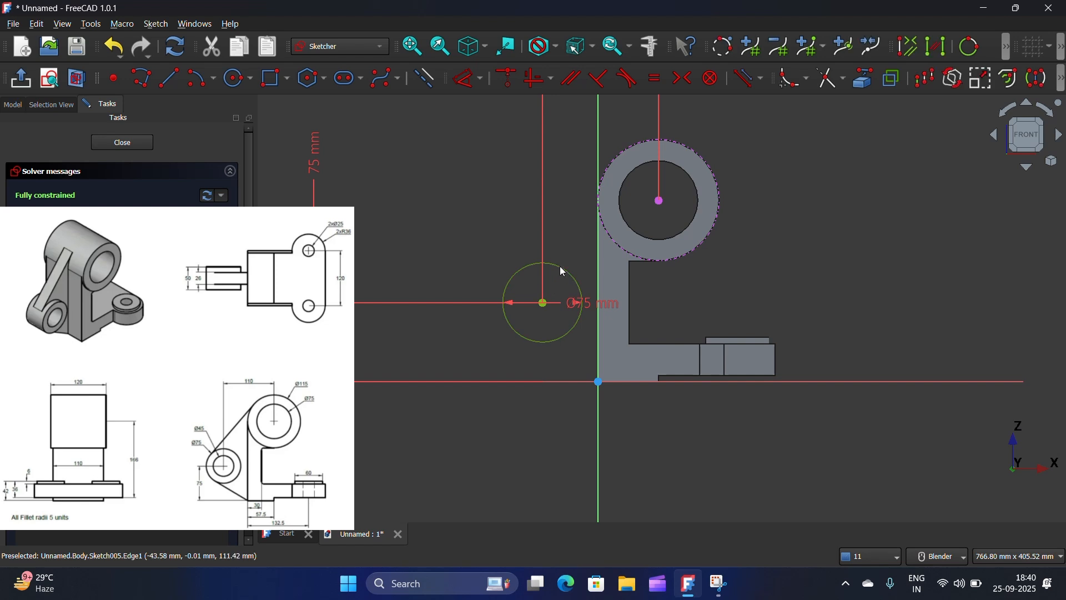
{"action": "left_click", "coordinate": [564, 271]}
{"action": "left_click", "coordinate": [425, 80]}
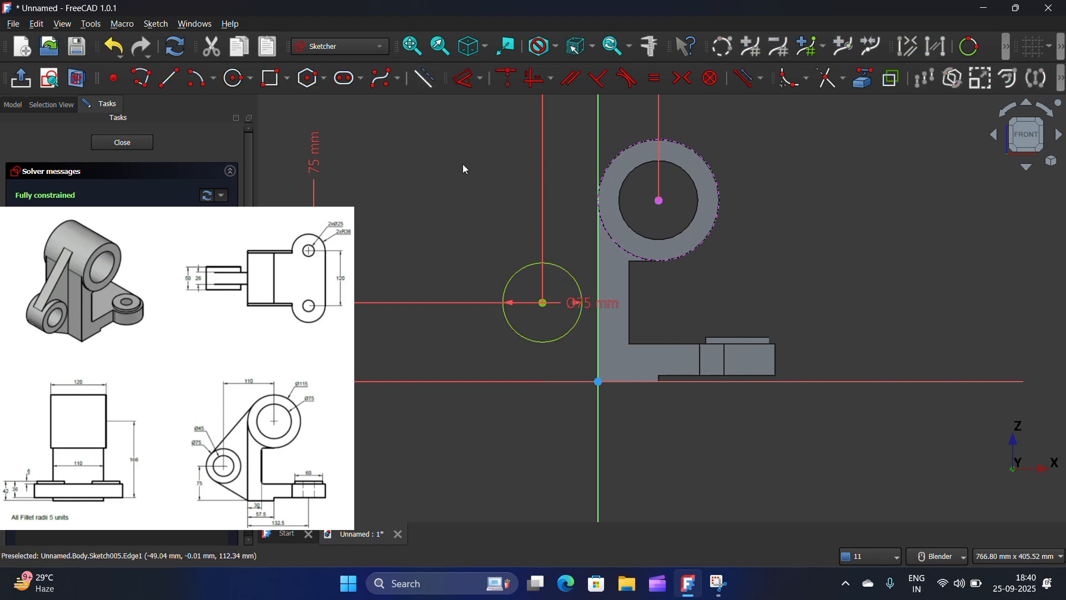
{"action": "left_click", "coordinate": [561, 266]}
{"action": "left_click", "coordinate": [425, 79]}
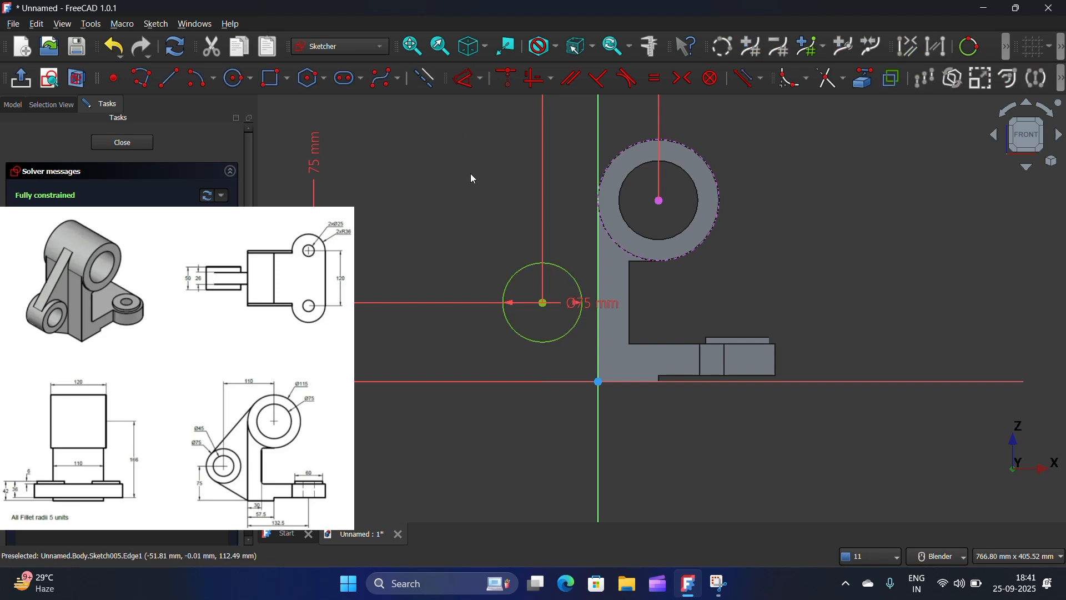
{"action": "left_click", "coordinate": [425, 79]}
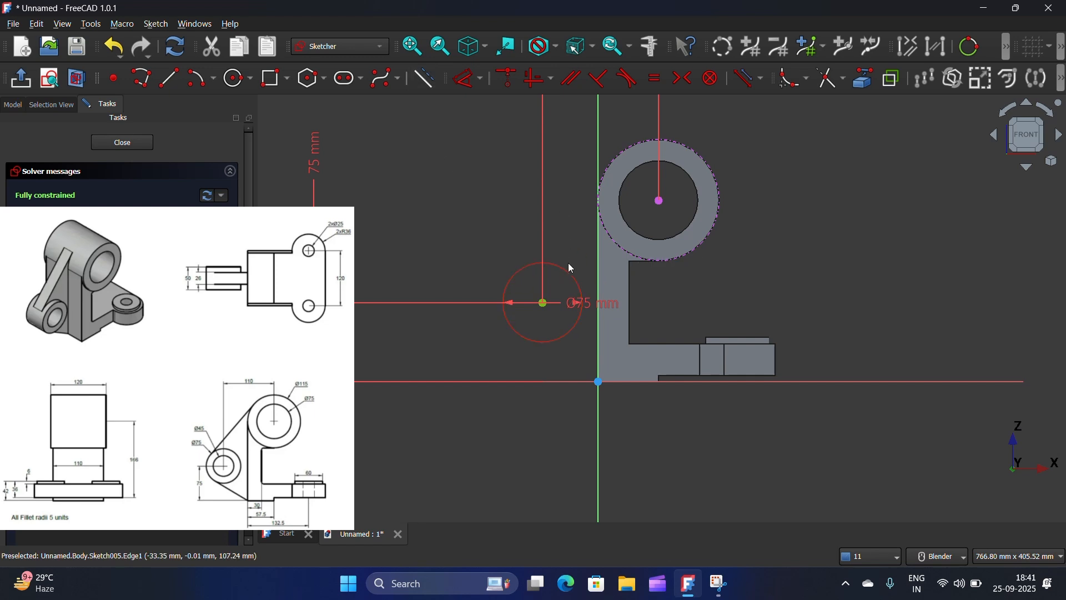
{"action": "left_click", "coordinate": [424, 78]}
{"action": "scroll", "coordinate": [466, 216], "scroll_direction": "down", "scroll_amount": 3}
{"action": "scroll", "coordinate": [508, 251], "scroll_direction": "up", "scroll_amount": 2}
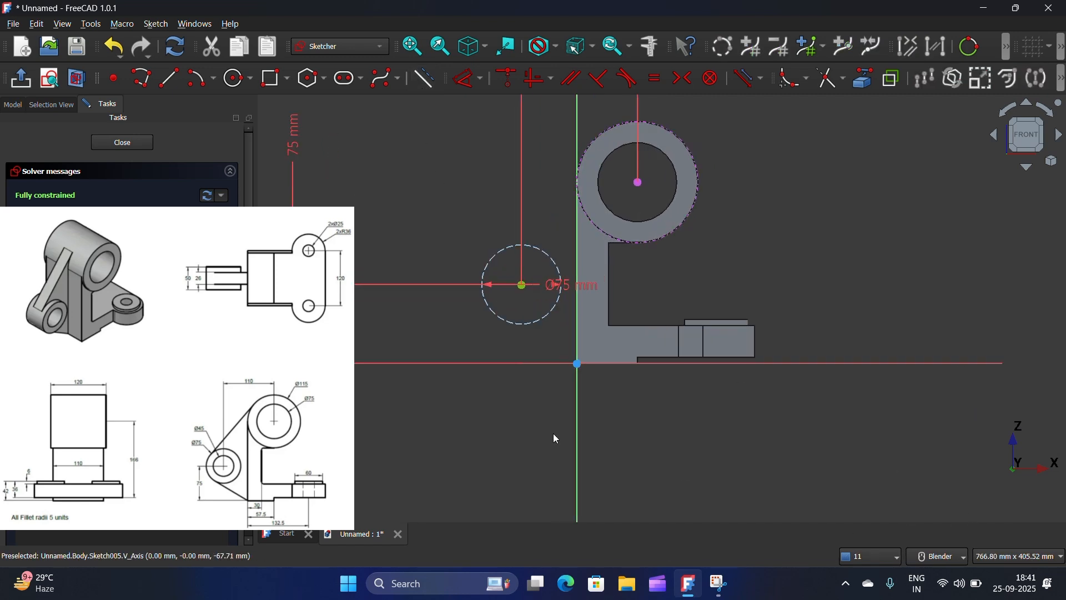
- Draw one line from the origin to a point below the construction circle and another from above the circle up towards the tube
{"action": "left_click", "coordinate": [180, 82]}
{"action": "left_click", "coordinate": [577, 363]}
{"action": "left_click", "coordinate": [459, 330]}
{"action": "left_click", "coordinate": [457, 220]}
{"action": "left_click", "coordinate": [550, 141]}
{"action": "key", "text": "Escape"}
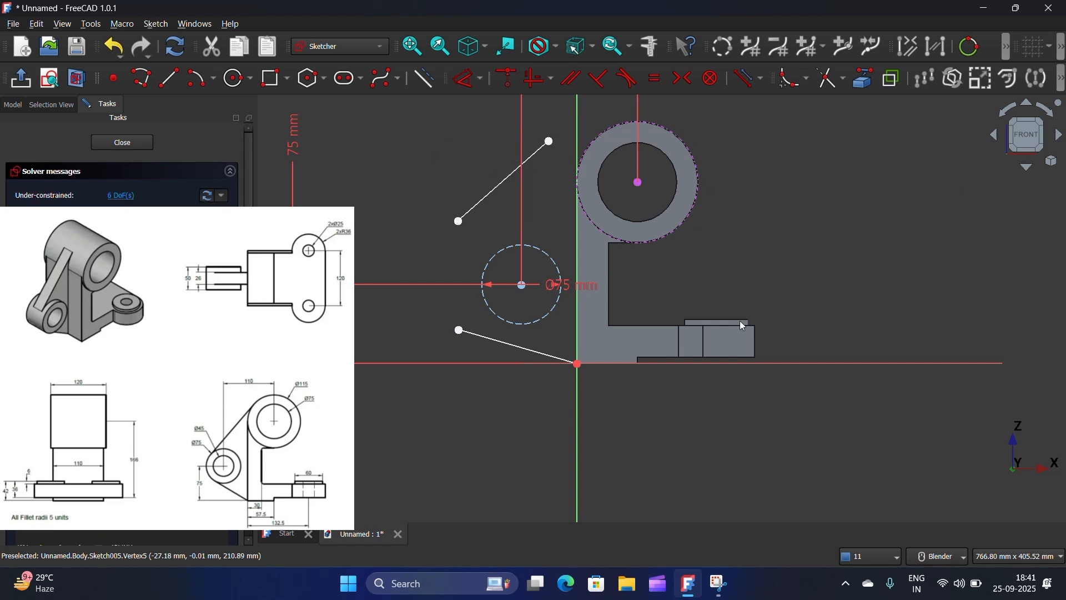
- Constrain the lower line's free end and the upper line's lower end tangent to the 75 mm construction circle
{"action": "left_click", "coordinate": [458, 331]}
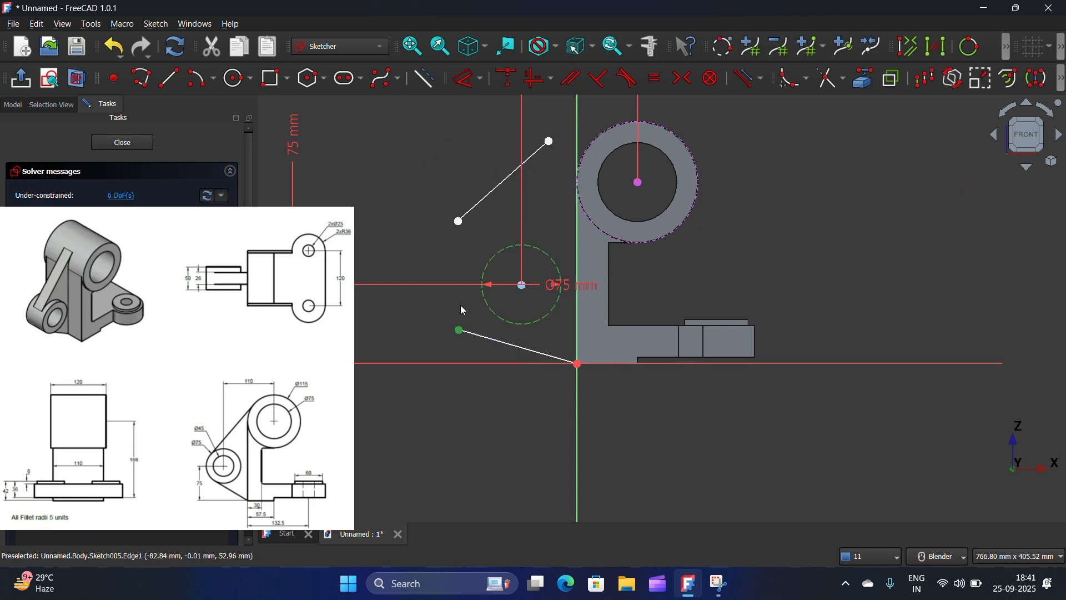
{"action": "left_click", "coordinate": [621, 84]}
{"action": "left_click", "coordinate": [459, 221]}
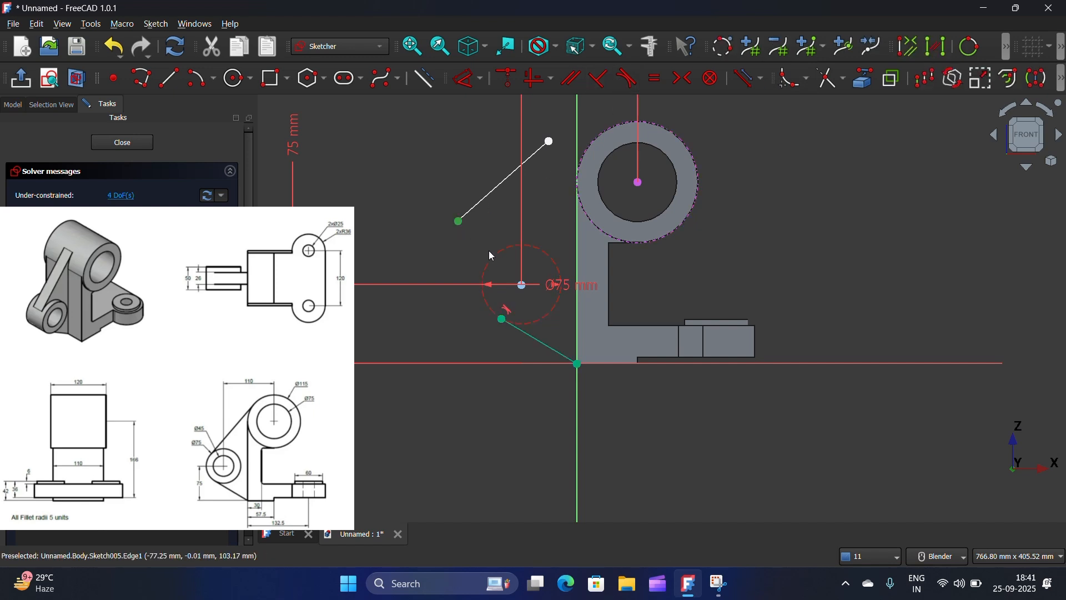
{"action": "left_click", "coordinate": [496, 259]}
{"action": "left_click", "coordinate": [628, 78]}
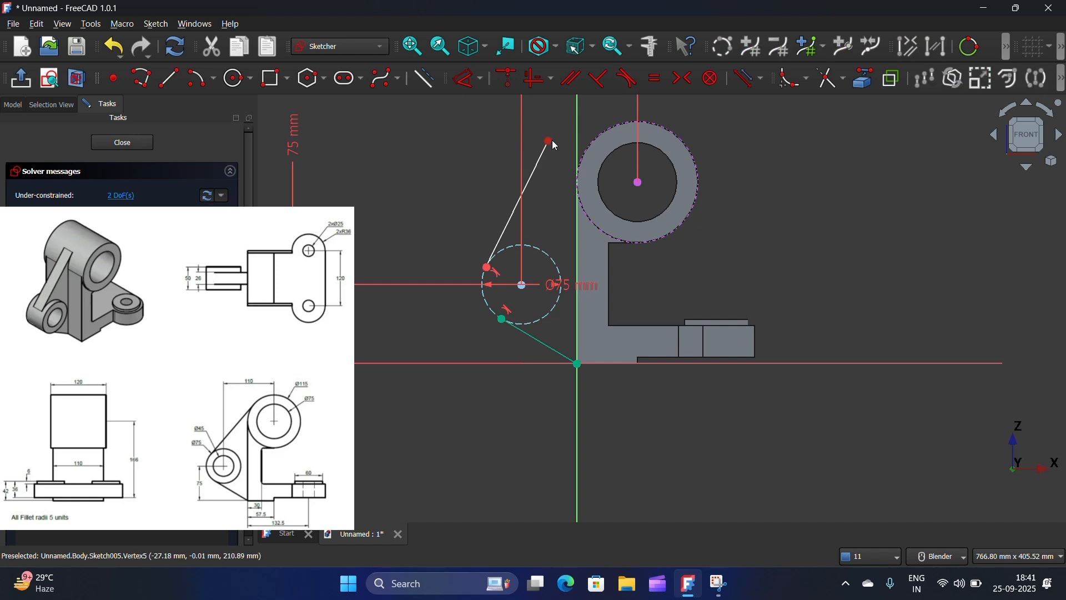
- Constrain the upper line's top end tangent to the tube's outer circle
{"action": "left_click", "coordinate": [551, 142]}
{"action": "left_click", "coordinate": [621, 128]}
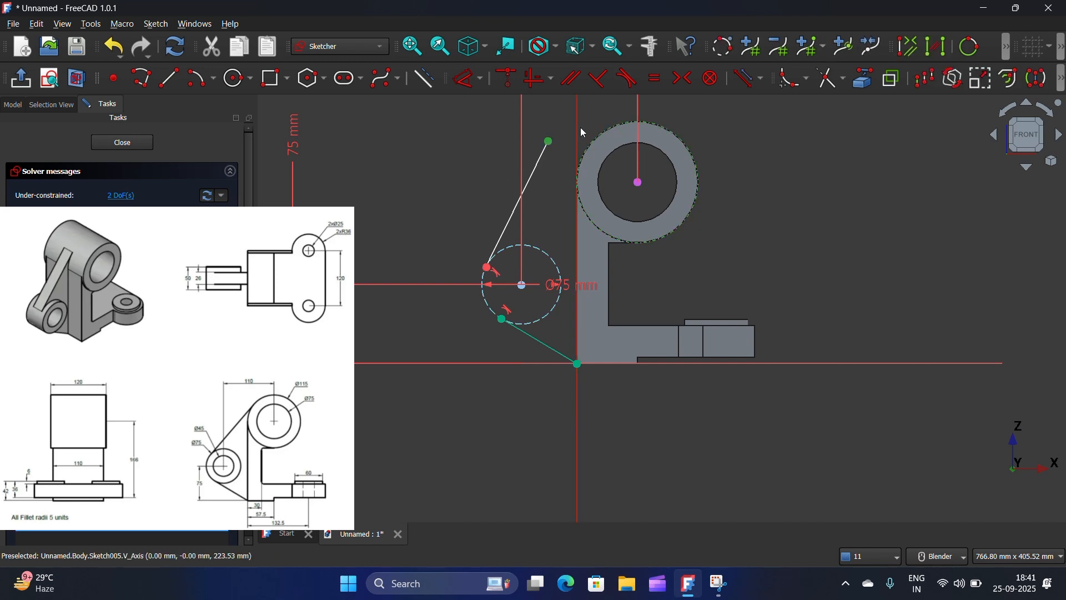
{"action": "left_click", "coordinate": [628, 78]}
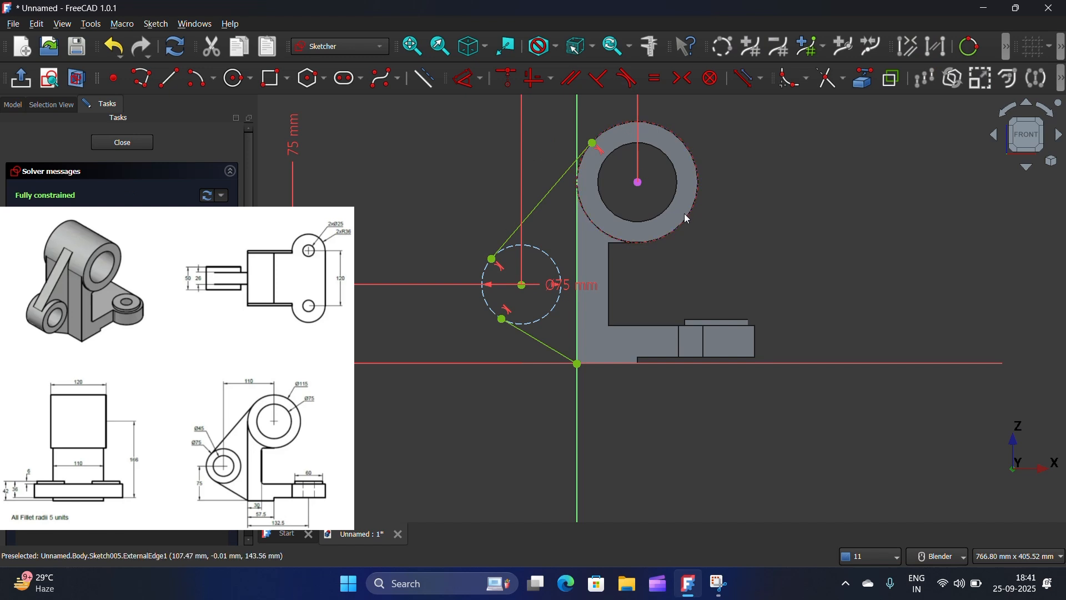
- Draw a line about 144 mm long from the origin straight up along the vertical axis
{"action": "scroll", "coordinate": [589, 360], "scroll_direction": "up", "scroll_amount": 2}
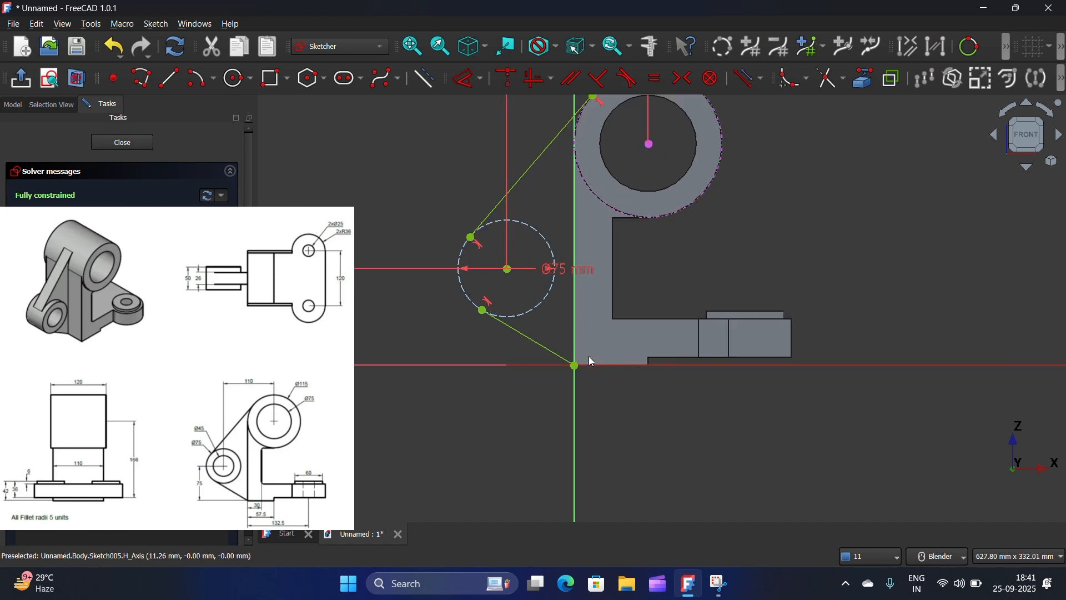
{"action": "scroll", "coordinate": [592, 360], "scroll_direction": "down", "scroll_amount": 1}
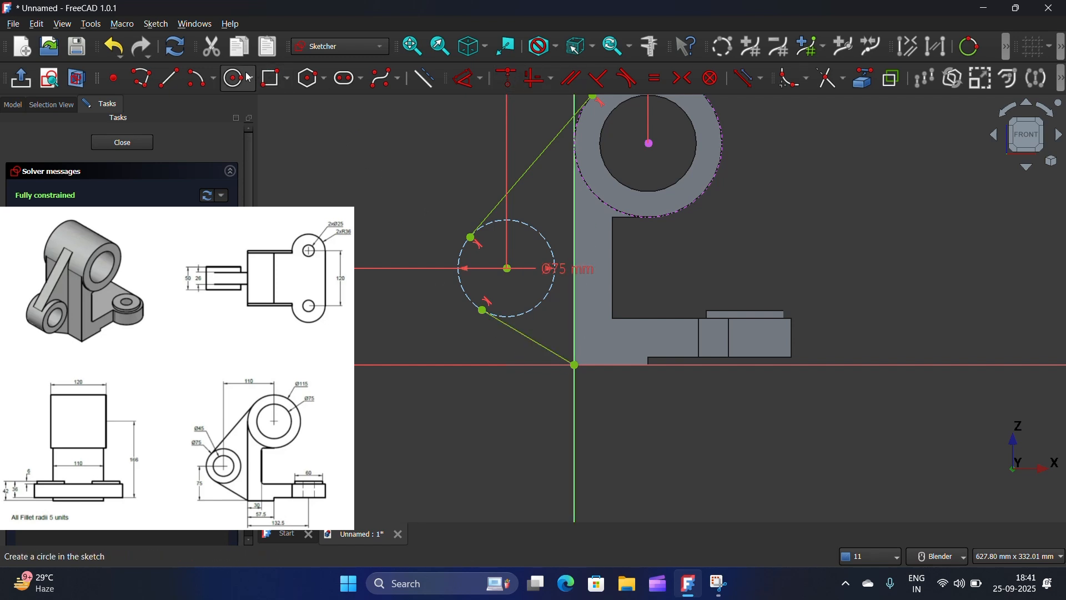
{"action": "left_click", "coordinate": [175, 83]}
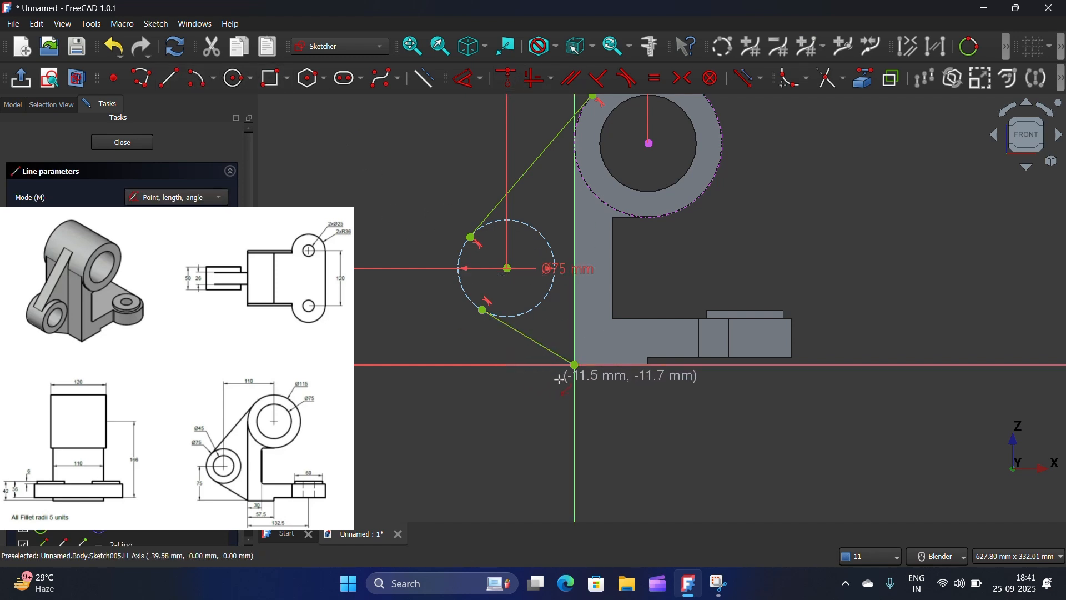
{"action": "left_click", "coordinate": [574, 365]}
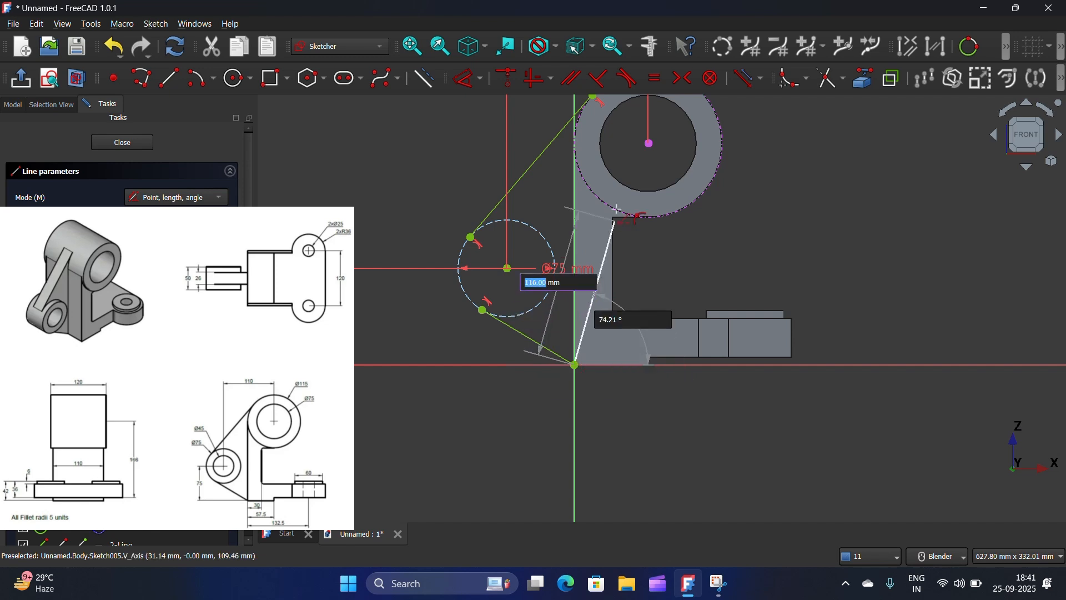
{"action": "left_click", "coordinate": [574, 179]}
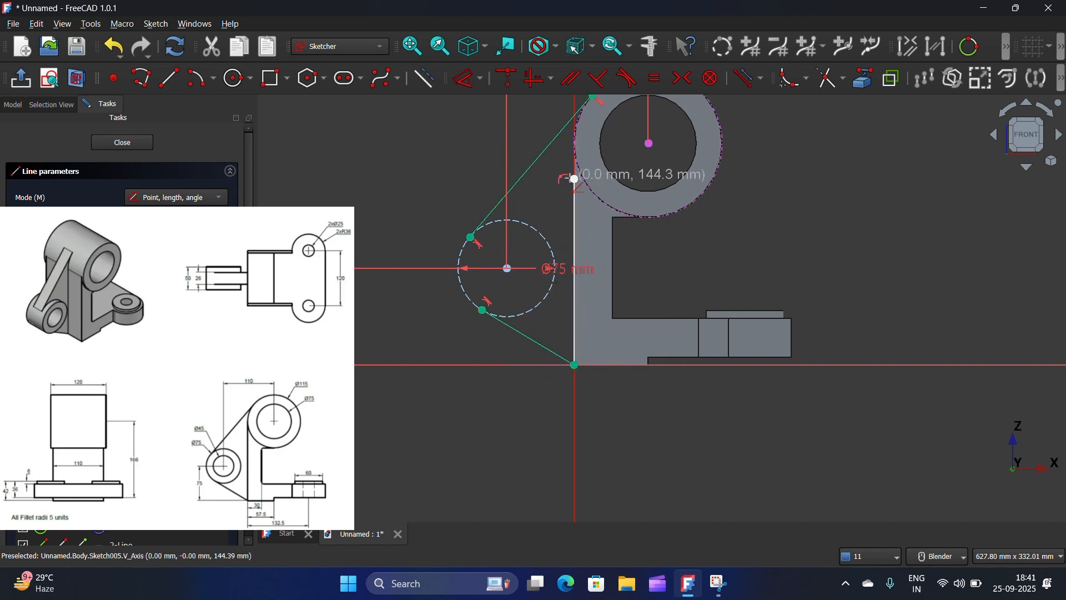
{"action": "right_click", "coordinate": [716, 252]}
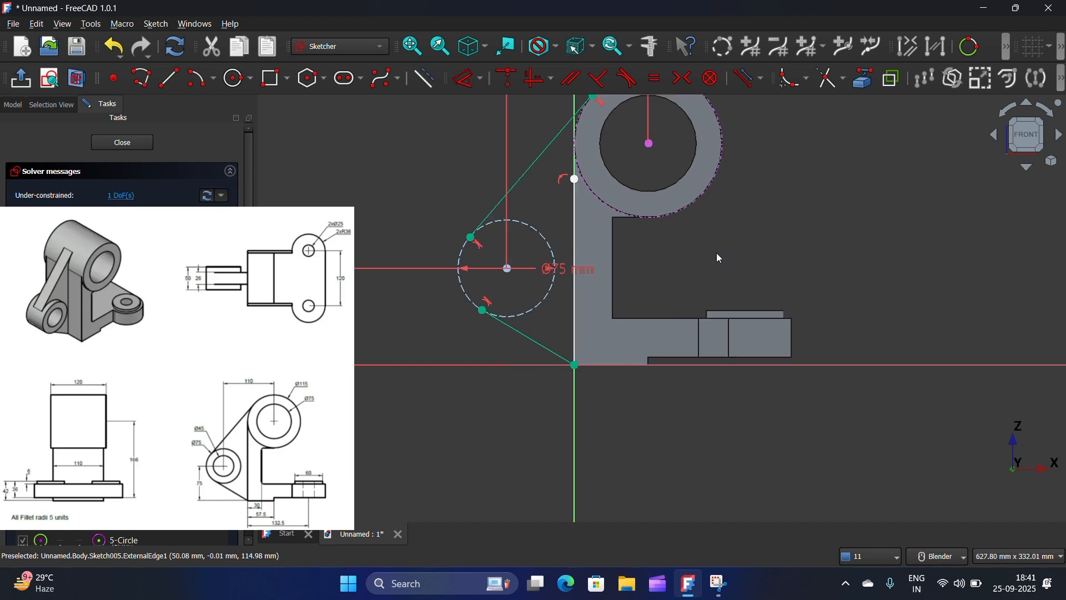
- Constrain the vertical line's top end tangent to the tube's outer circle
{"action": "scroll", "coordinate": [716, 253], "scroll_direction": "down", "scroll_amount": 1}
{"action": "scroll", "coordinate": [610, 182], "scroll_direction": "up", "scroll_amount": 1}
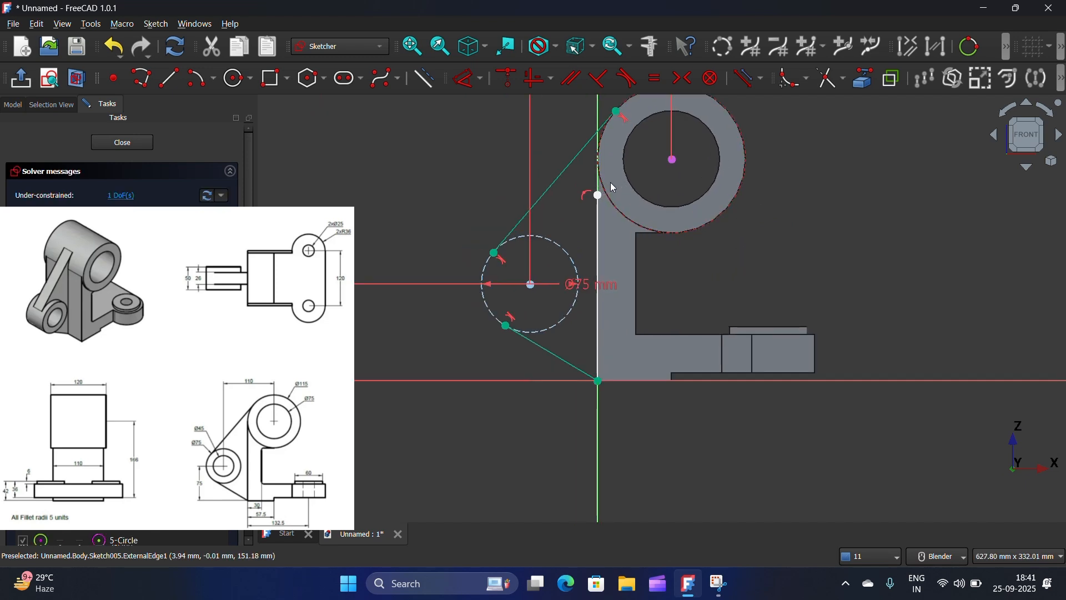
{"action": "scroll", "coordinate": [604, 201], "scroll_direction": "up", "scroll_amount": 1}
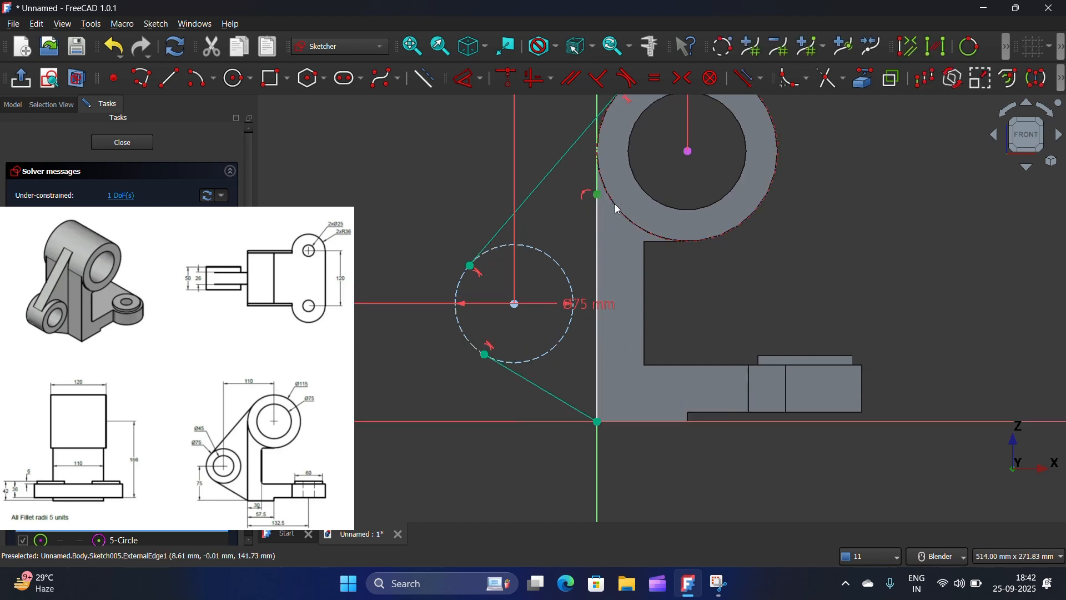
{"action": "left_click", "coordinate": [616, 205]}
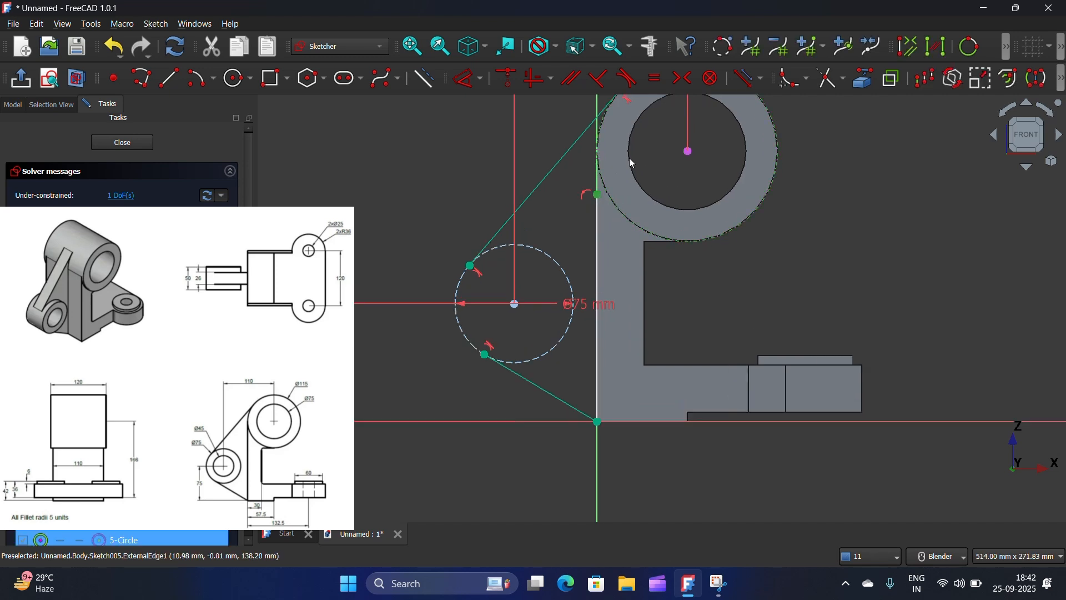
{"action": "left_click", "coordinate": [628, 84]}
{"action": "scroll", "coordinate": [723, 302], "scroll_direction": "down", "scroll_amount": 2}
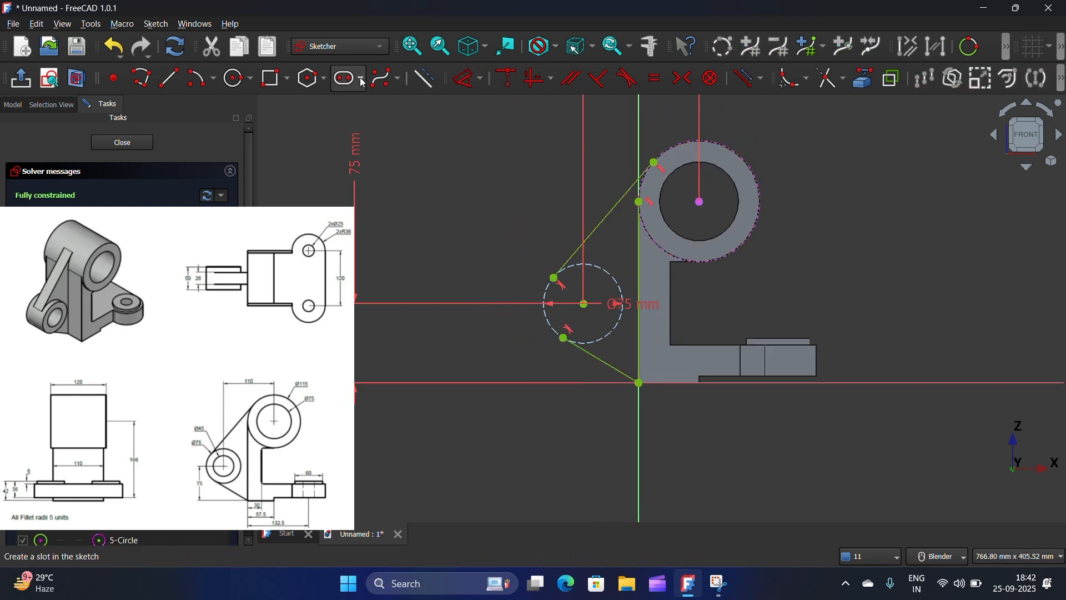
- Draw a short arc of about 28 mm radius inside the bore, centred on the tube's centre
{"action": "left_click", "coordinate": [200, 83]}
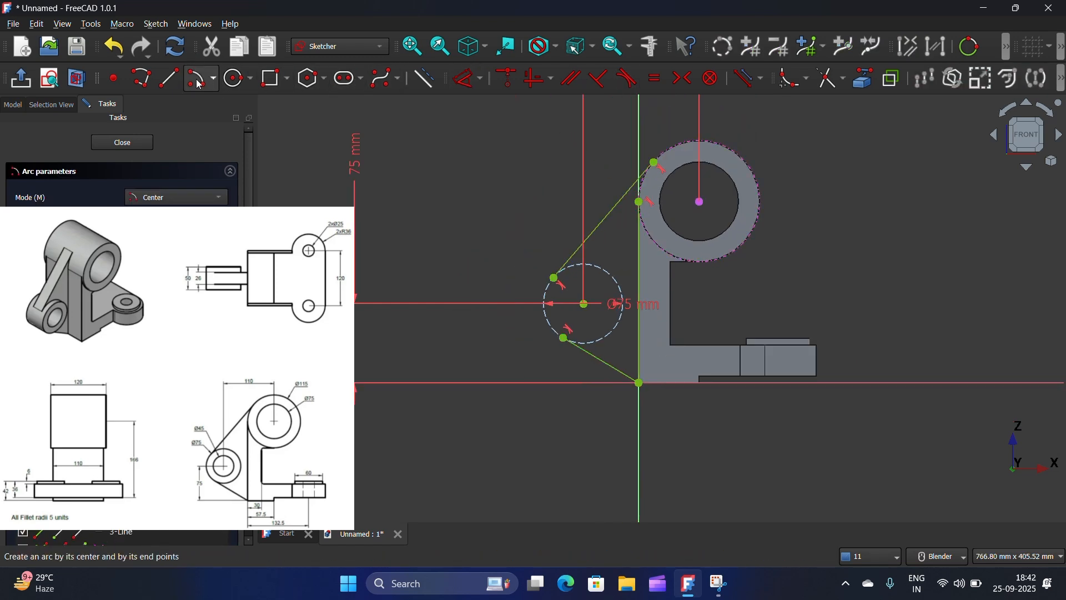
{"action": "left_click", "coordinate": [699, 202]}
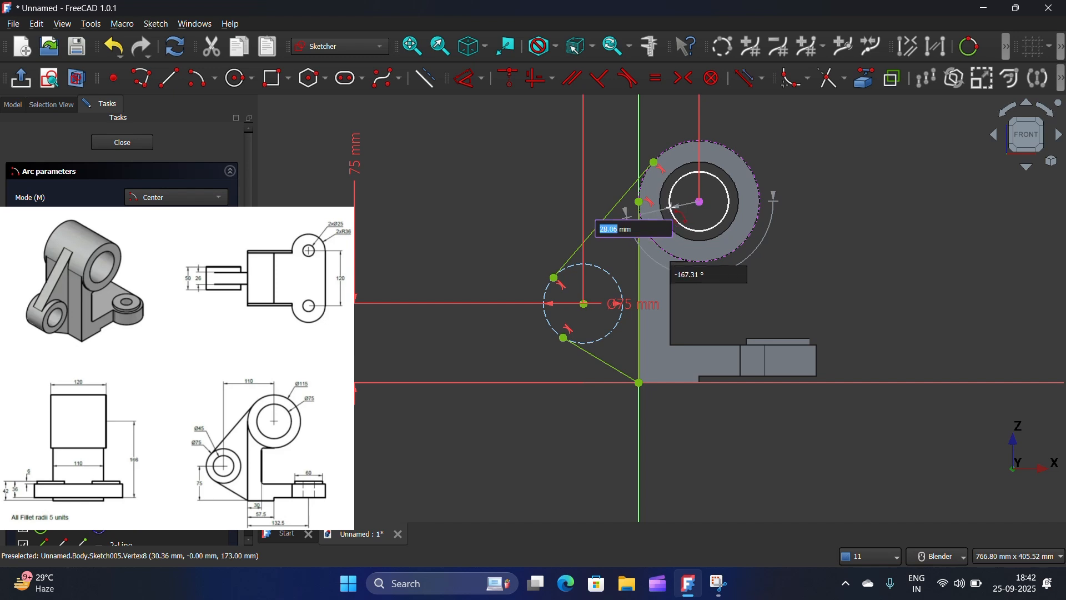
{"action": "left_click", "coordinate": [672, 207]}
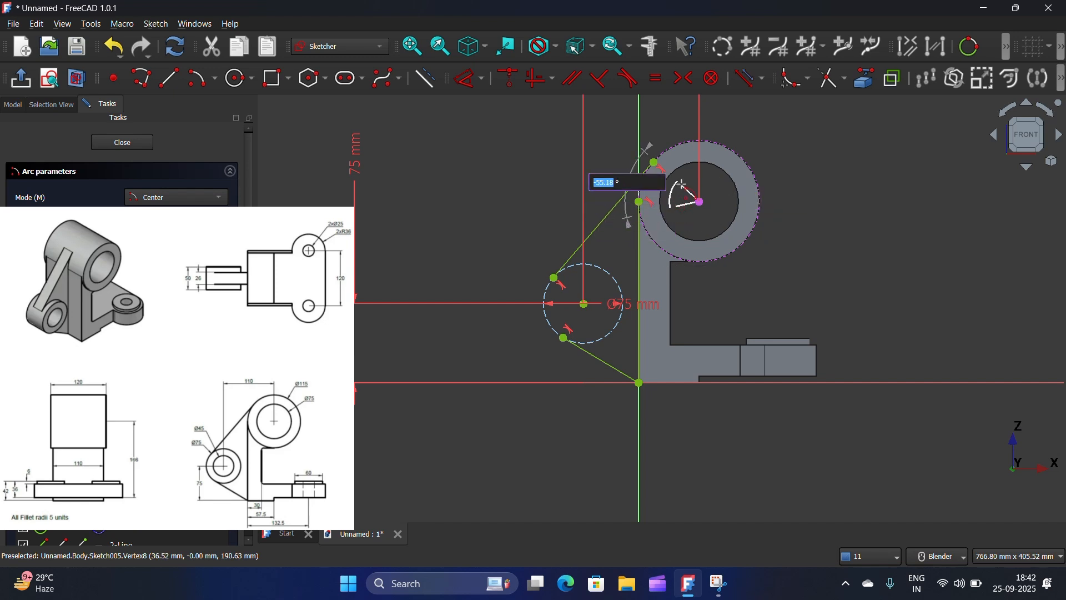
{"action": "left_click", "coordinate": [682, 178]}
{"action": "right_click", "coordinate": [822, 221]}
- Make the arc's upper end coincident with the top end of the slanted upper line
{"action": "scroll", "coordinate": [731, 205], "scroll_direction": "up", "scroll_amount": 3}
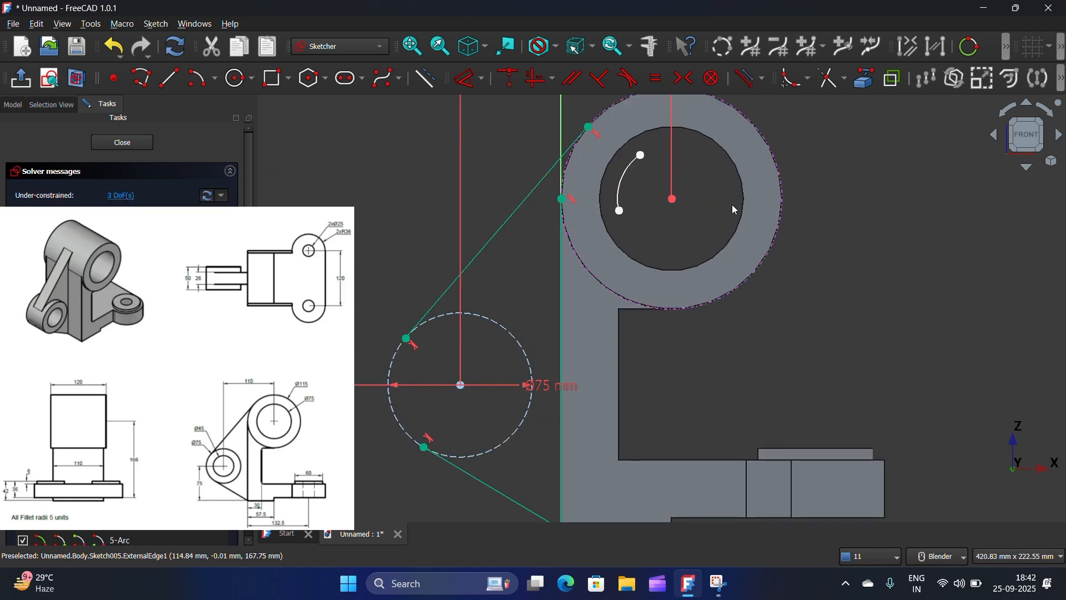
{"action": "left_click", "coordinate": [641, 155]}
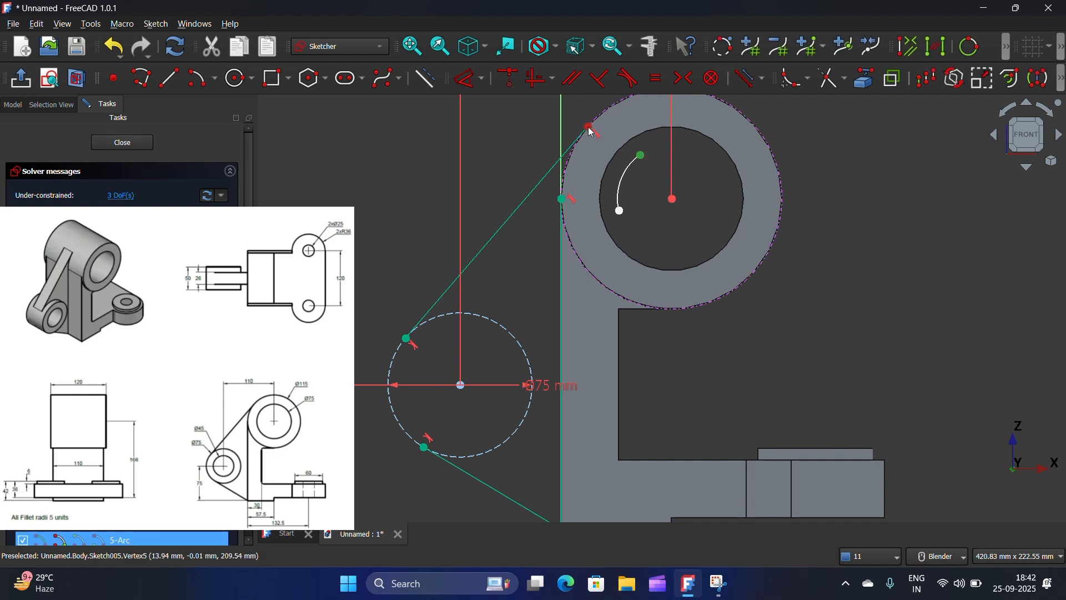
{"action": "left_click", "coordinate": [589, 127]}
{"action": "left_click", "coordinate": [506, 78]}
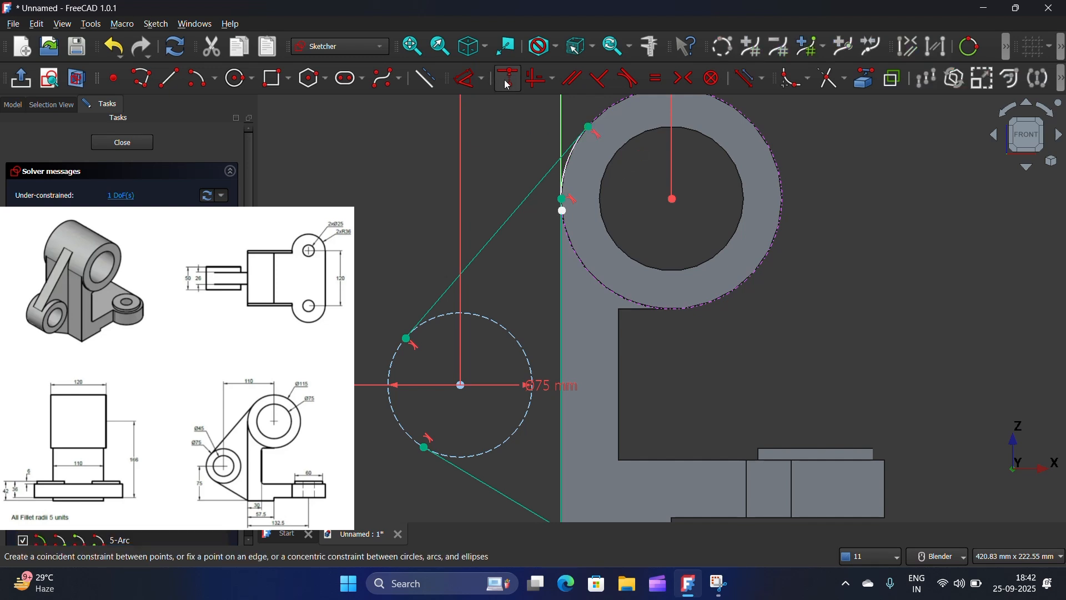
- Try to make the arc's lower end coincident with the top end of the vertical line
{"action": "scroll", "coordinate": [563, 166], "scroll_direction": "up", "scroll_amount": 5}
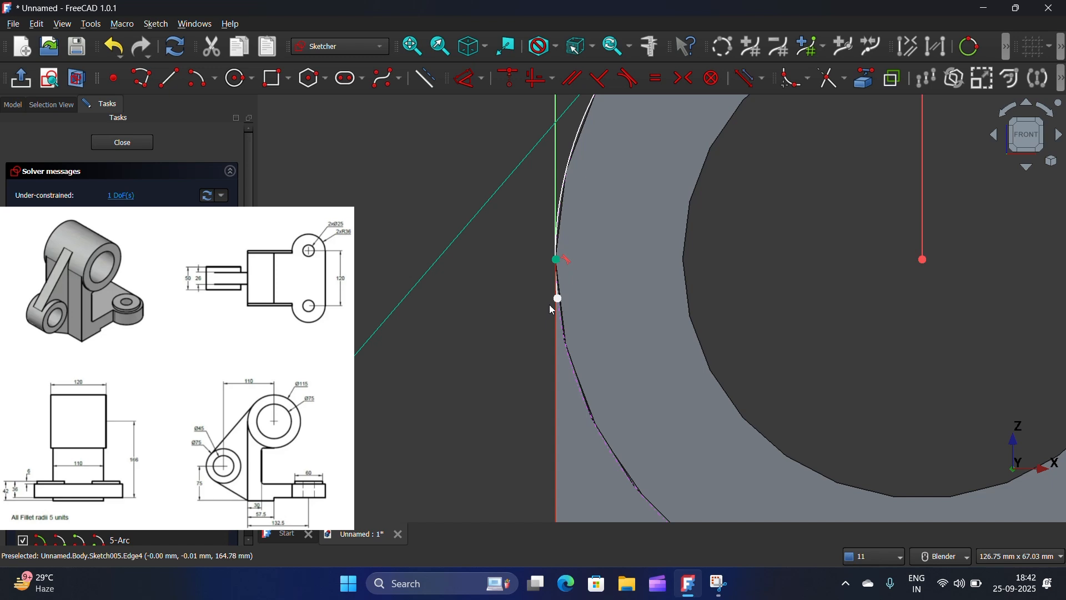
{"action": "left_click", "coordinate": [562, 297]}
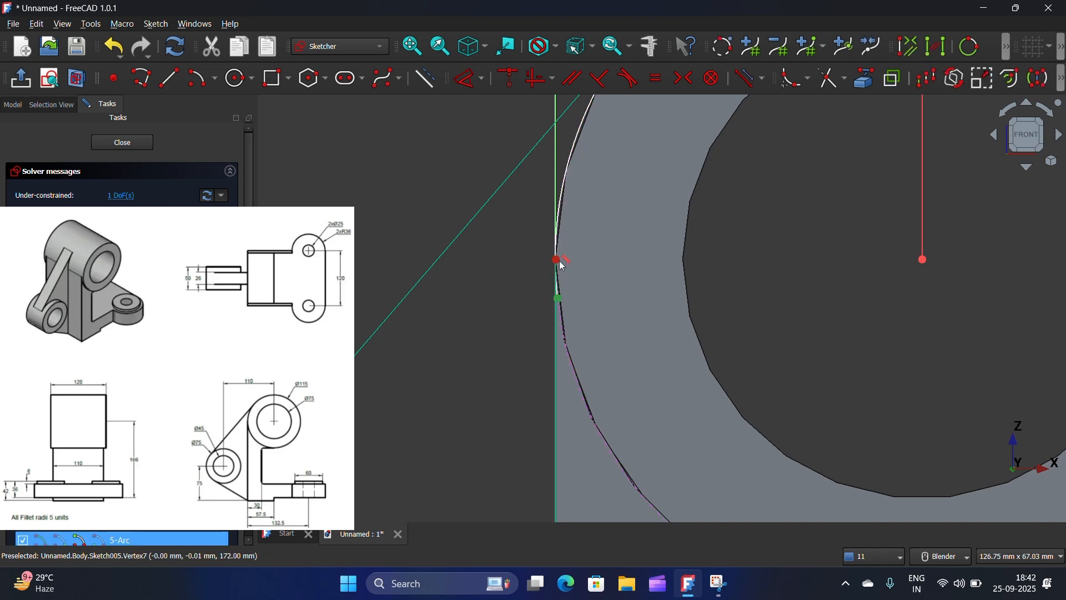
{"action": "left_click", "coordinate": [562, 264]}
{"action": "left_click", "coordinate": [506, 78]}
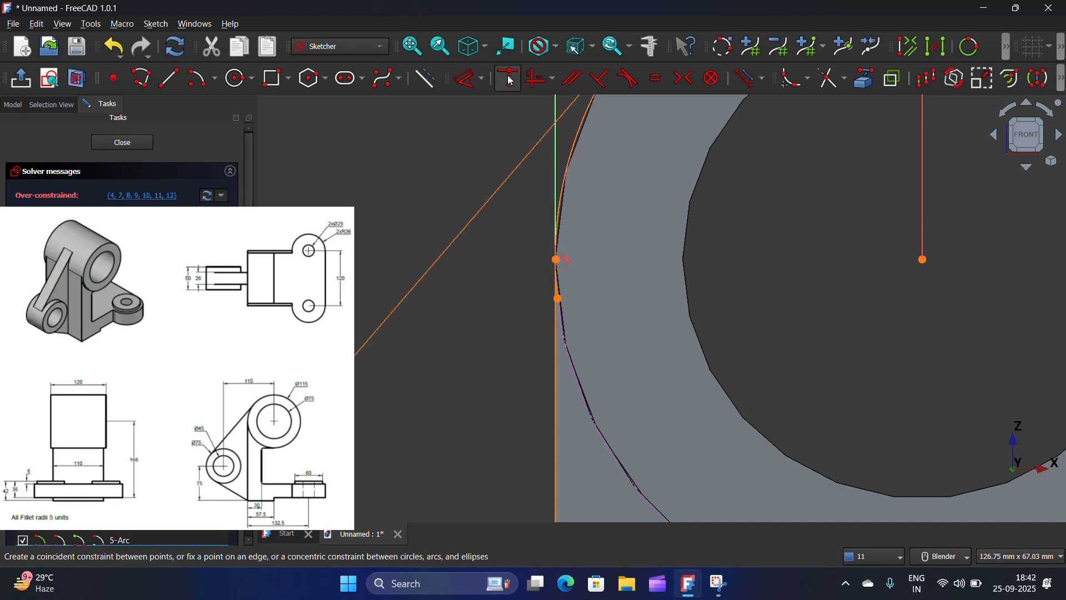
{"action": "scroll", "coordinate": [554, 290], "scroll_direction": "down", "scroll_amount": 5}
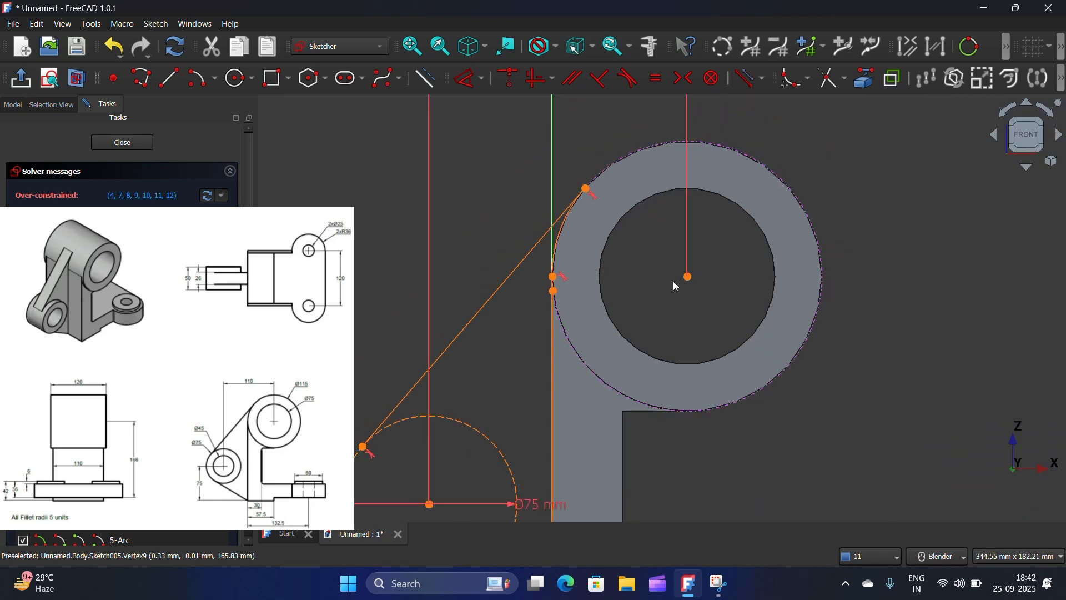
- Undo the arc's coincident constraints and delete the arc from the sketch
{"action": "key", "text": "ctrl+z"}
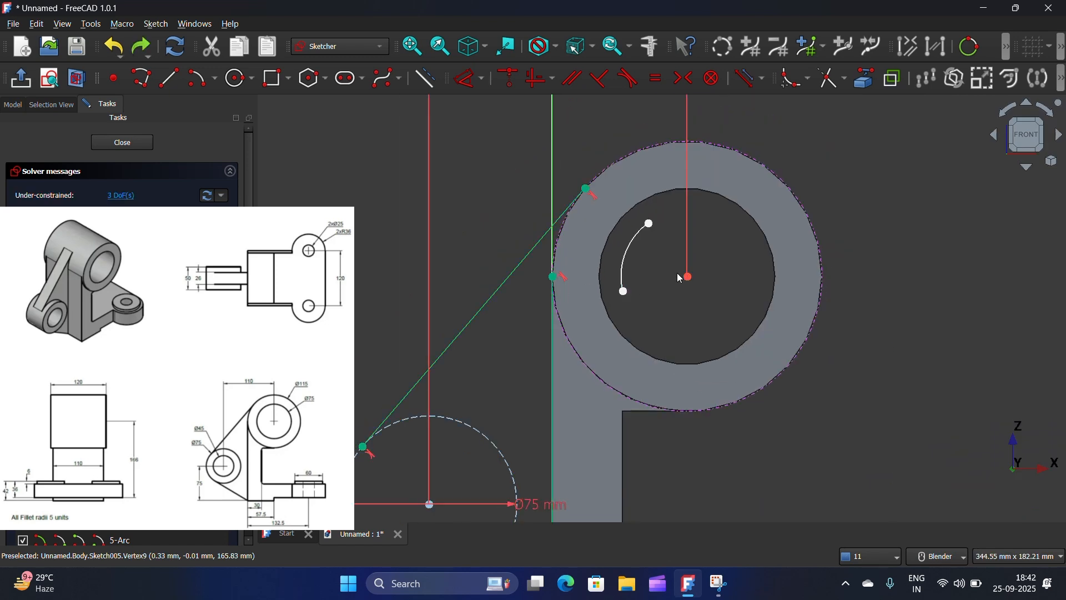
{"action": "left_click", "coordinate": [632, 251]}
{"action": "right_click", "coordinate": [632, 251]}
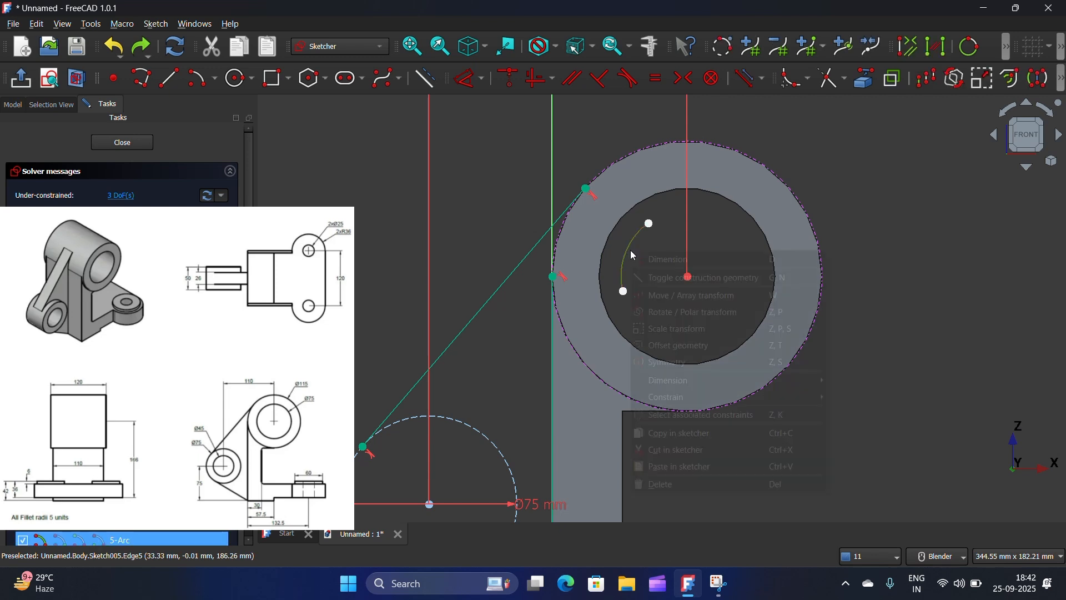
{"action": "left_click", "coordinate": [676, 483]}
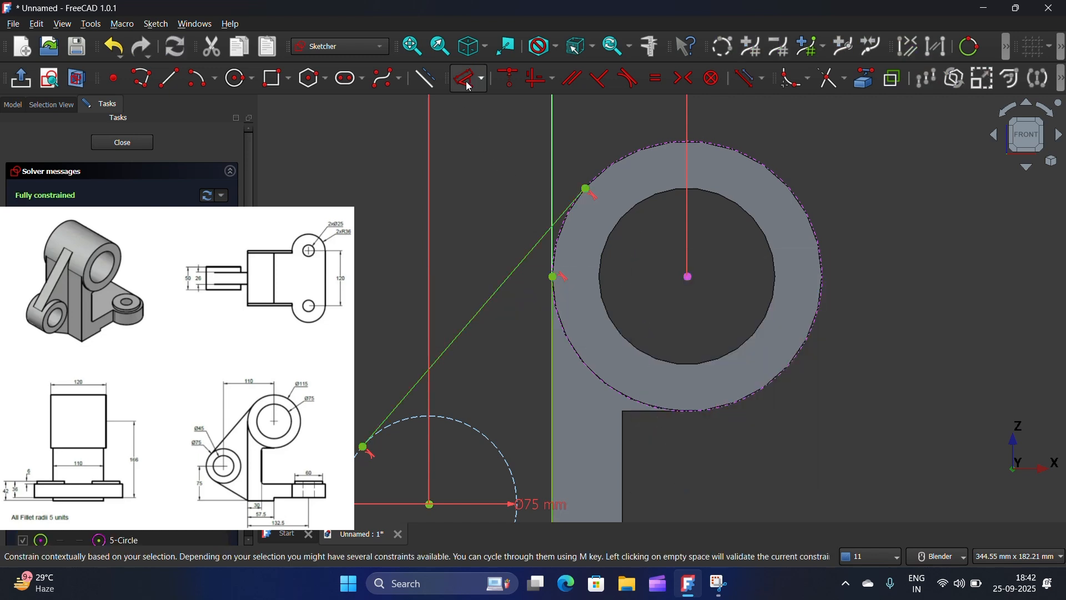
- Draw a 57.5 mm radius arc centred on the tube, from the slanted line's top end to the vertical line's top end
{"action": "left_click", "coordinate": [200, 78]}
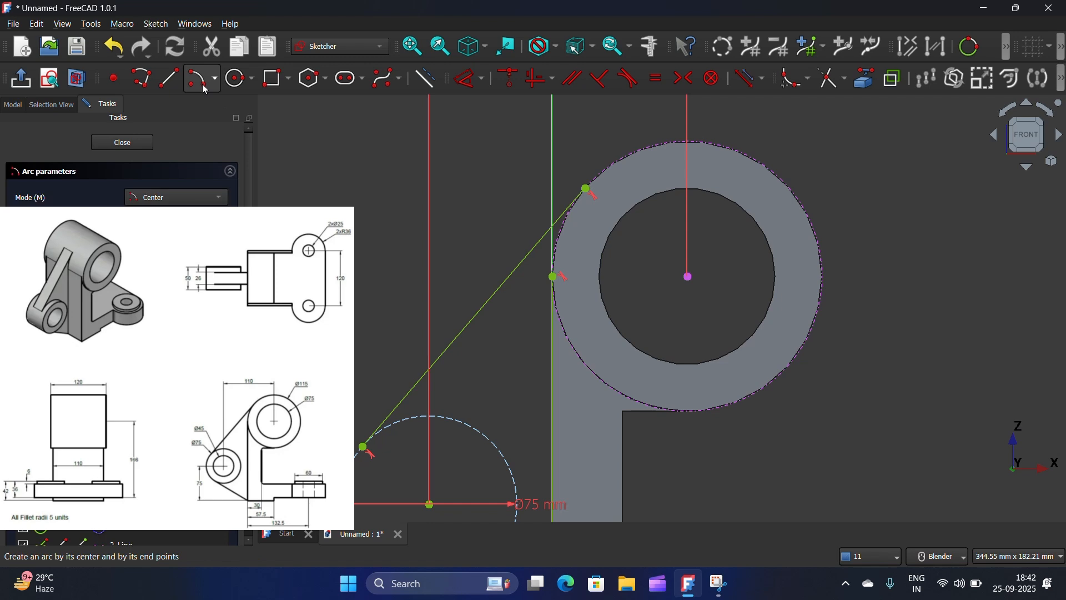
{"action": "left_click", "coordinate": [687, 276]}
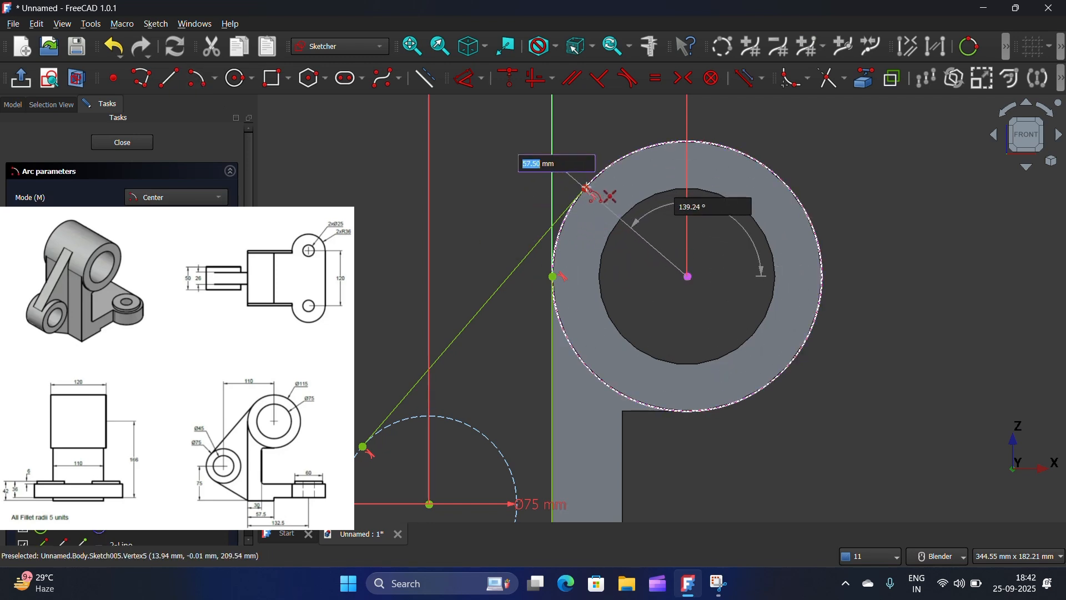
{"action": "scroll", "coordinate": [585, 188], "scroll_direction": "up", "scroll_amount": 5}
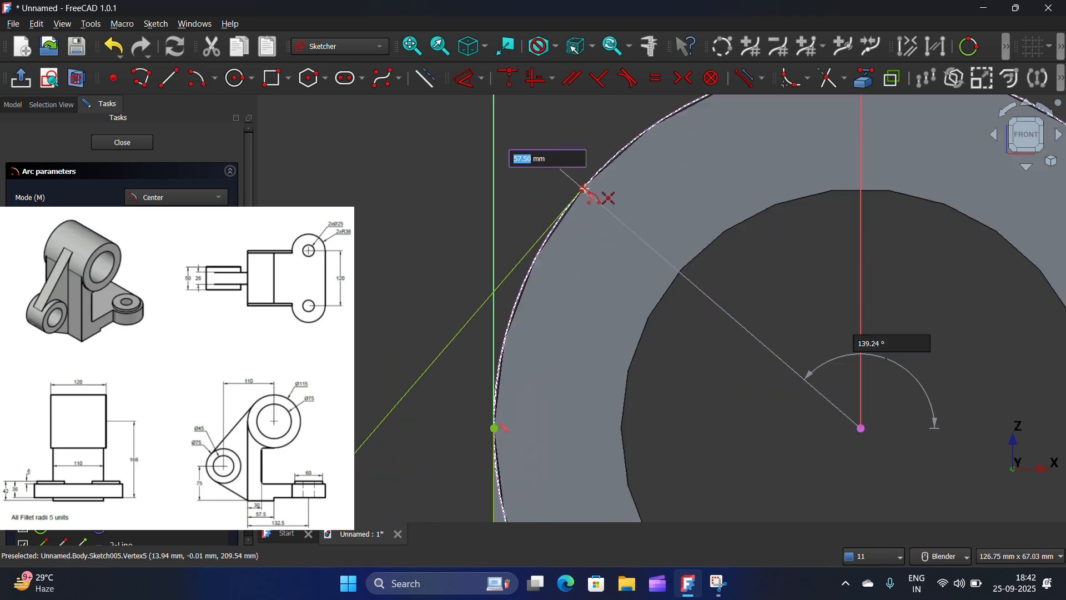
{"action": "left_click", "coordinate": [585, 189]}
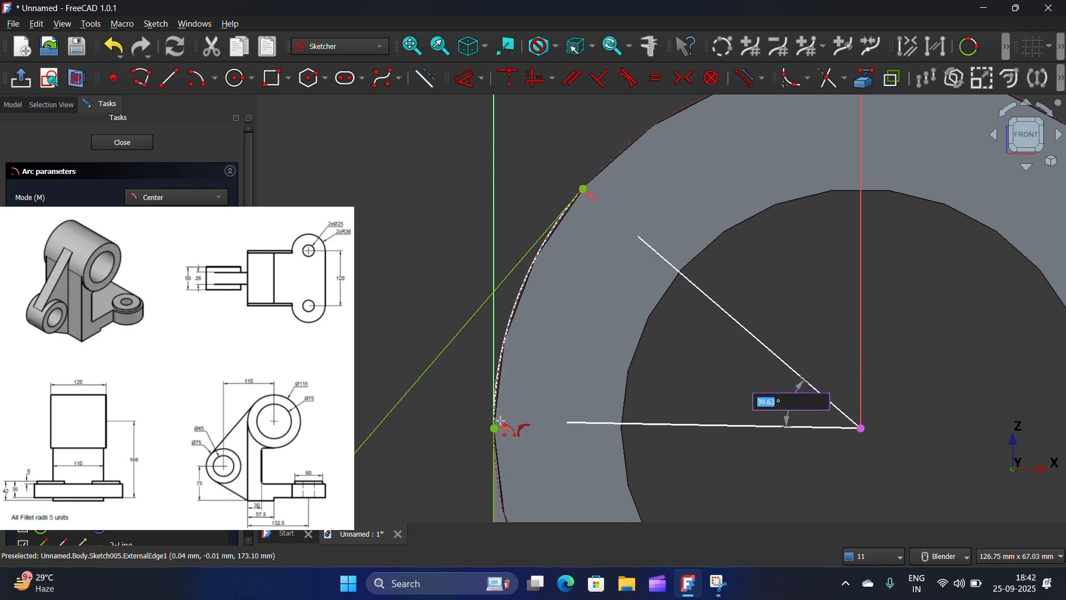
{"action": "left_click", "coordinate": [497, 426]}
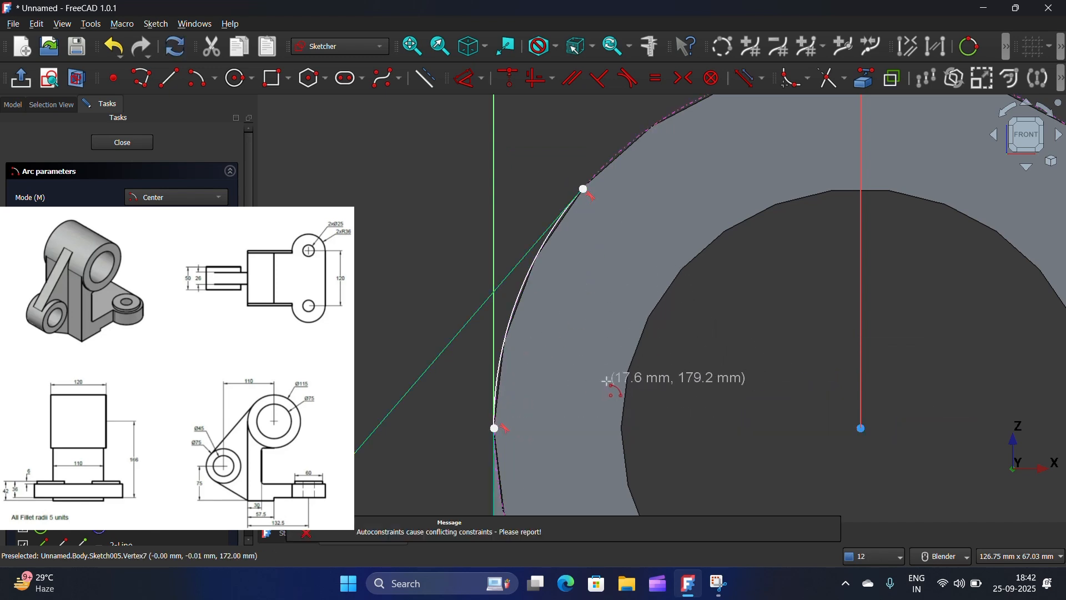
{"action": "scroll", "coordinate": [528, 240], "scroll_direction": "down", "scroll_amount": 5}
{"action": "right_click", "coordinate": [644, 239]}
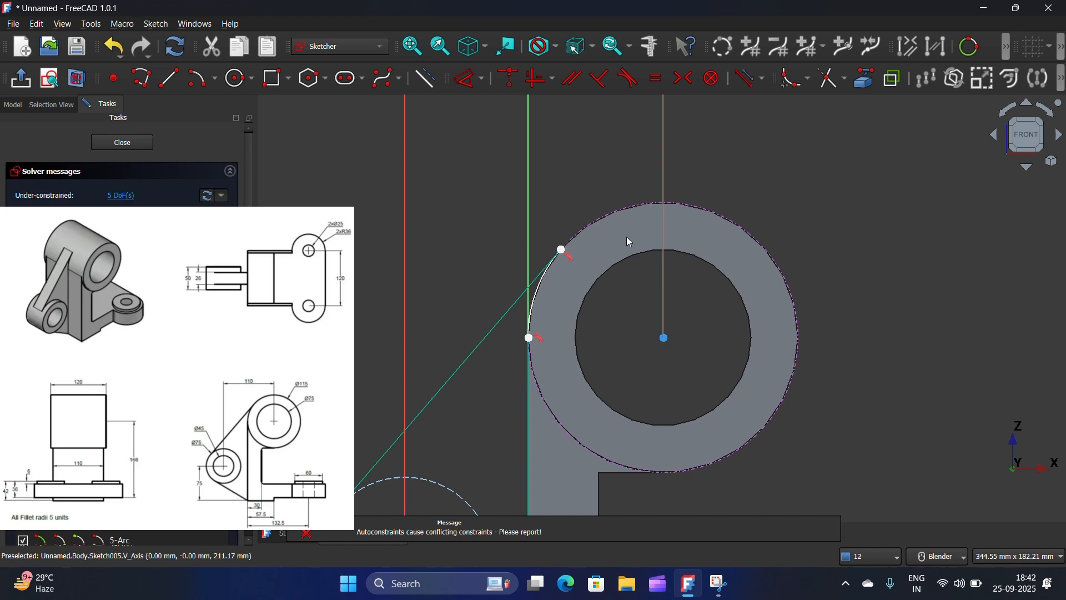
- Make the arc's upper end coincident with the slanted line's top end
{"action": "scroll", "coordinate": [590, 242], "scroll_direction": "up", "scroll_amount": 2}
{"action": "mouse_move", "coordinate": [523, 219]}
{"action": "left_mouse_down"}
{"action": "mouse_move", "coordinate": [527, 267]}
{"action": "mouse_move", "coordinate": [572, 275]}
{"action": "left_mouse_up"}
{"action": "left_click", "coordinate": [519, 81]}
{"action": "scroll", "coordinate": [520, 173], "scroll_direction": "down", "scroll_amount": 2}
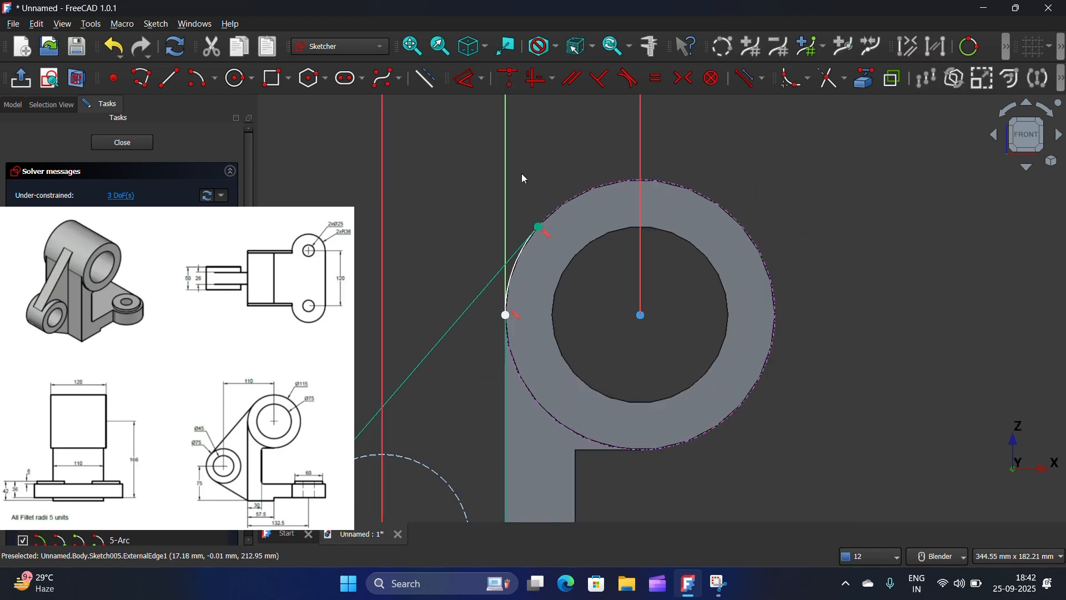
- Make the arc's lower end coincident with the top end of the vertical line
{"action": "scroll", "coordinate": [485, 292], "scroll_direction": "up", "scroll_amount": 2}
{"action": "left_click_drag", "start_coordinate": [498, 318], "coordinate": [533, 346]}
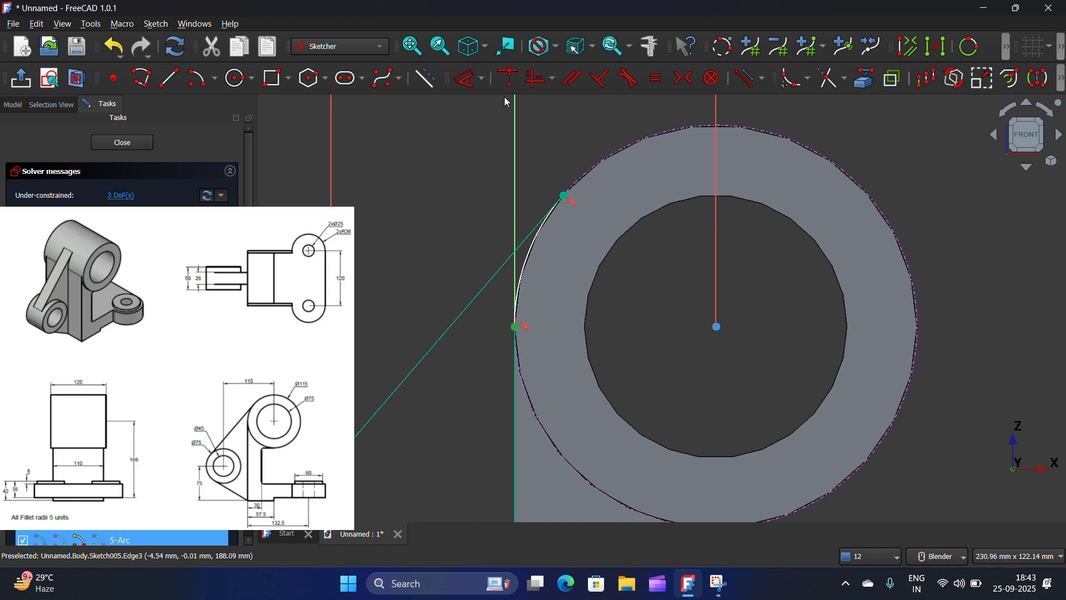
{"action": "left_click", "coordinate": [507, 78]}
{"action": "left_click", "coordinate": [536, 245]}
{"action": "scroll", "coordinate": [535, 245], "scroll_direction": "down", "scroll_amount": 2}
{"action": "scroll", "coordinate": [537, 309], "scroll_direction": "up", "scroll_amount": 2}
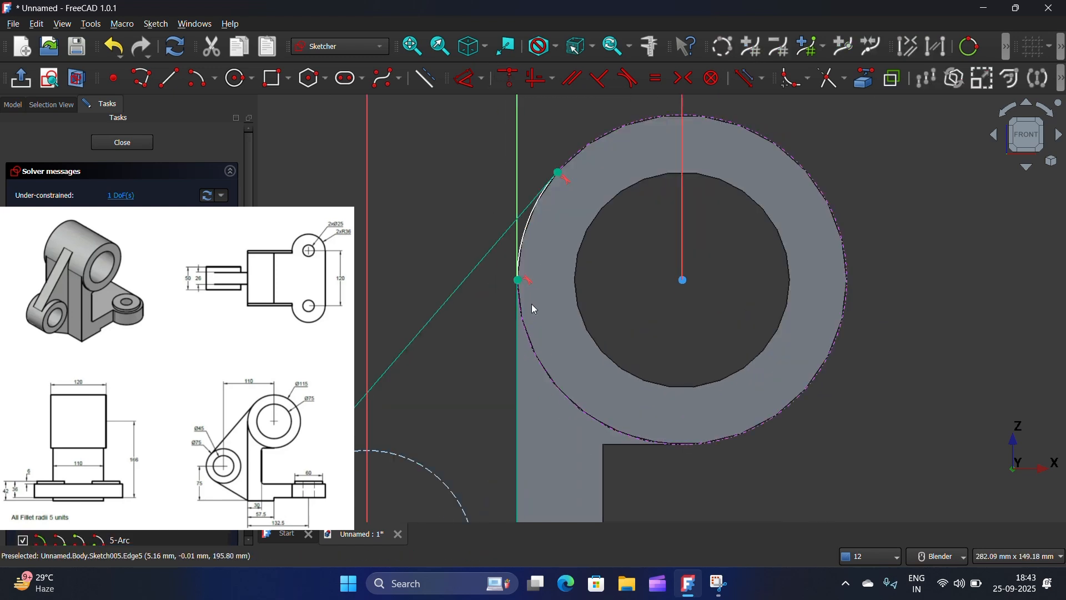
{"action": "scroll", "coordinate": [531, 303], "scroll_direction": "down", "scroll_amount": 4}
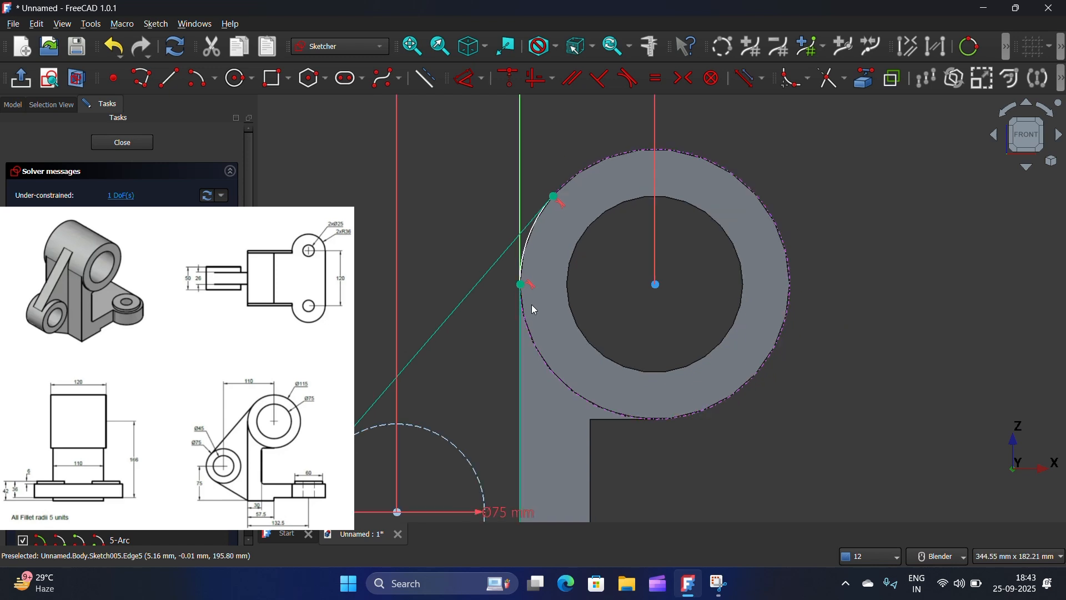
- Draw an arc centred on the 75 mm construction circle, from the upper slanted line's end around the inner side to the lower slanted line's end
{"action": "left_click", "coordinate": [201, 78]}
{"action": "scroll", "coordinate": [361, 192], "scroll_direction": "down", "scroll_amount": 2}
{"action": "scroll", "coordinate": [401, 349], "scroll_direction": "up", "scroll_amount": 4}
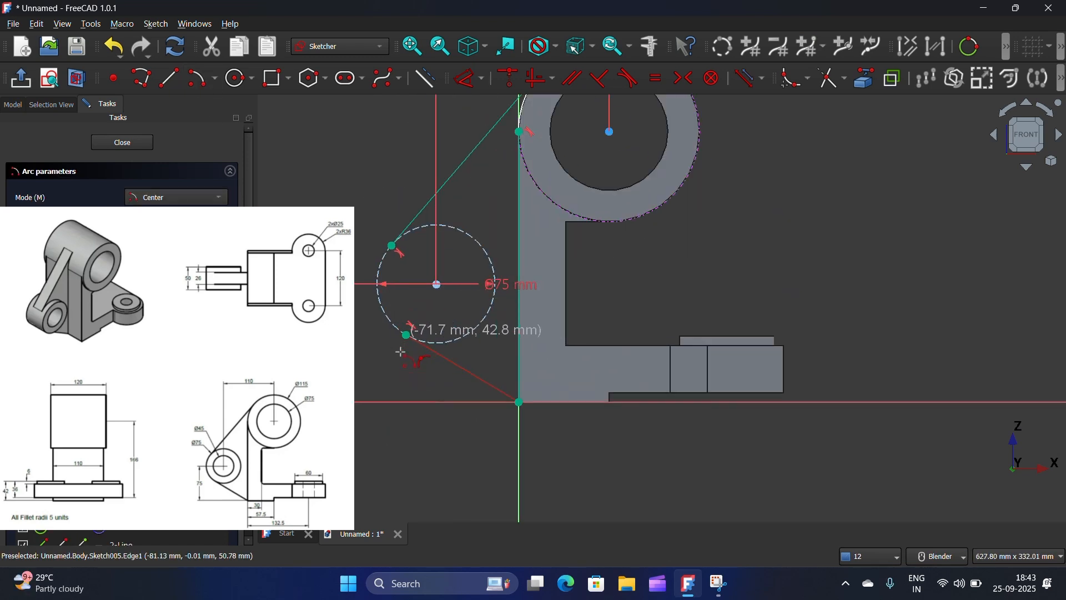
{"action": "left_click", "coordinate": [436, 285]}
{"action": "left_click", "coordinate": [392, 245]}
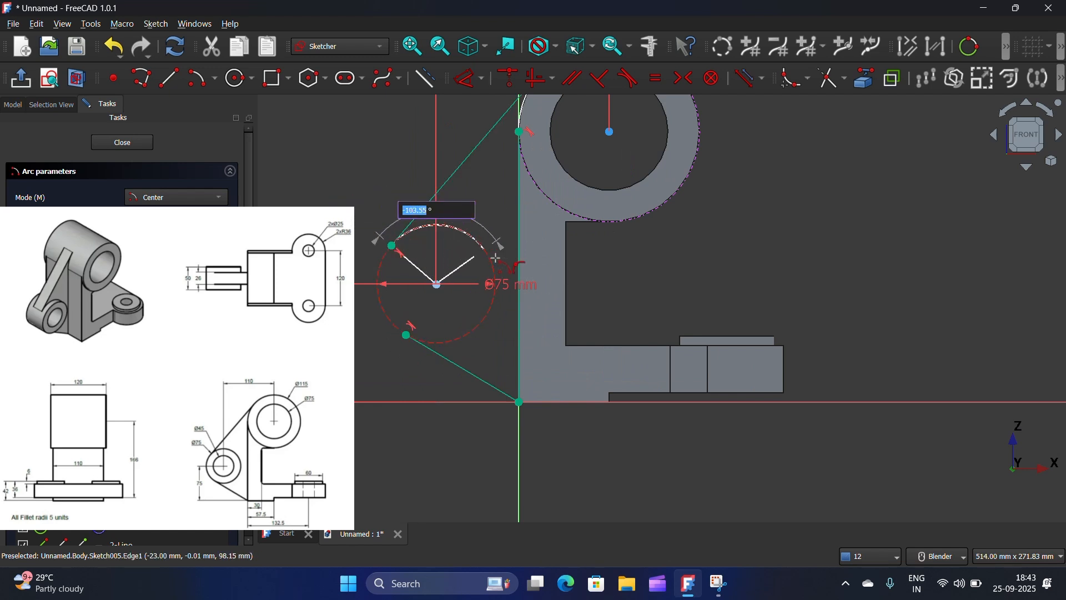
{"action": "left_click", "coordinate": [408, 335]}
{"action": "right_click", "coordinate": [367, 232]}
- Make both ends of the boss arc coincident with the adjoining ends of the upper and lower slanted lines
{"action": "left_click_drag", "start_coordinate": [367, 232], "coordinate": [414, 267]}
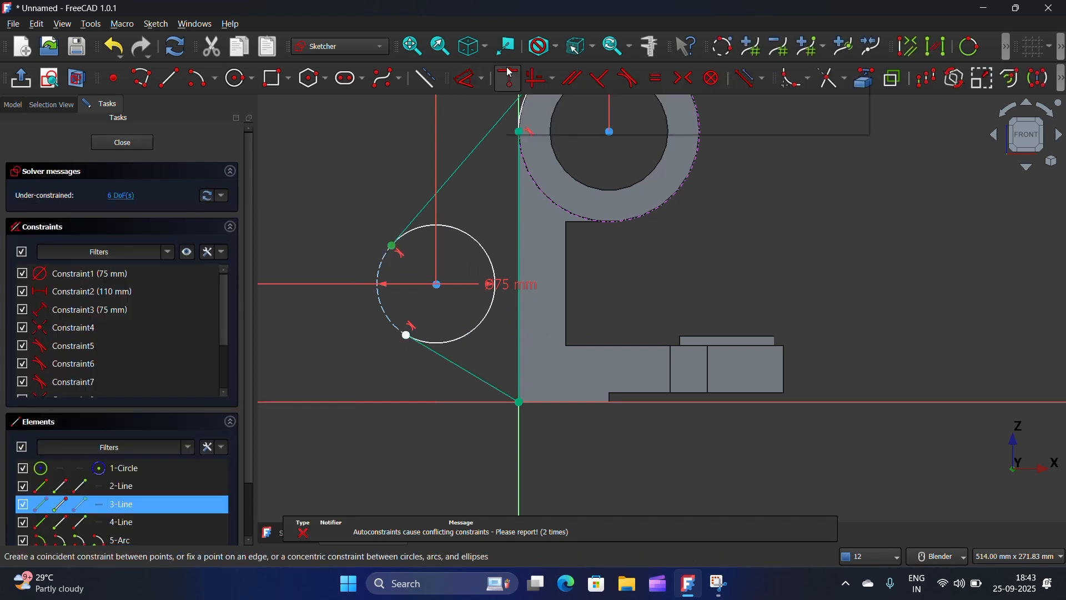
{"action": "left_click", "coordinate": [509, 77]}
{"action": "left_click_drag", "start_coordinate": [380, 335], "coordinate": [421, 366]}
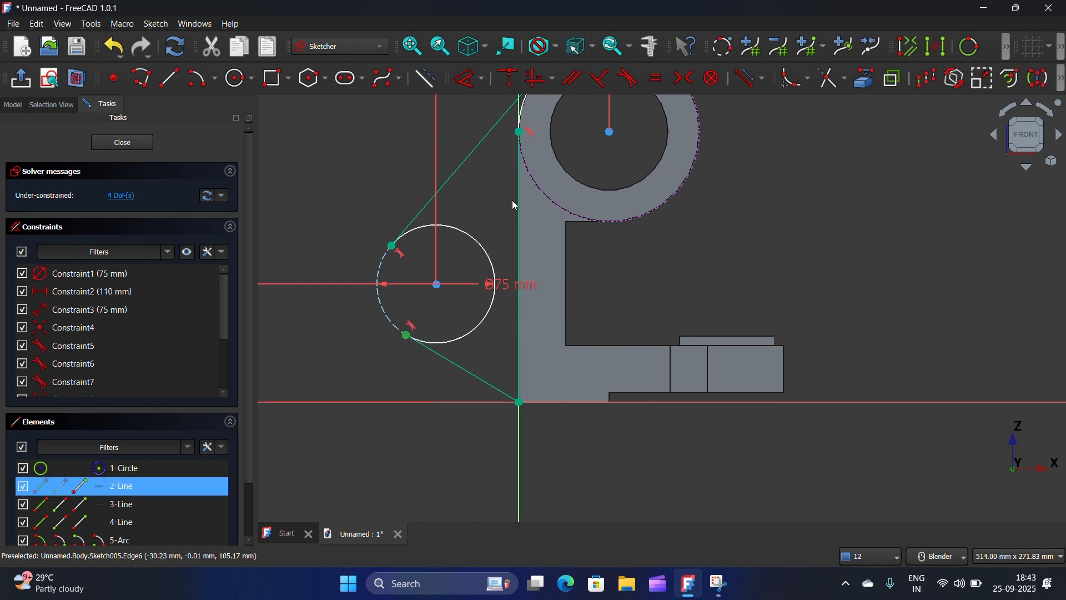
{"action": "left_click", "coordinate": [540, 78]}
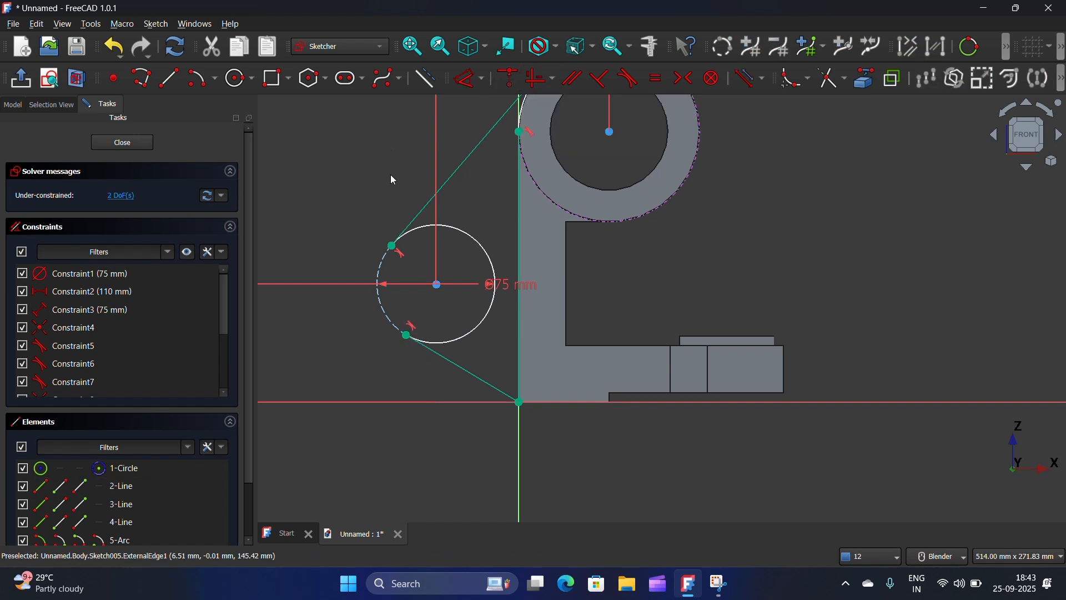
{"action": "scroll", "coordinate": [467, 265], "scroll_direction": "down", "scroll_amount": 3}
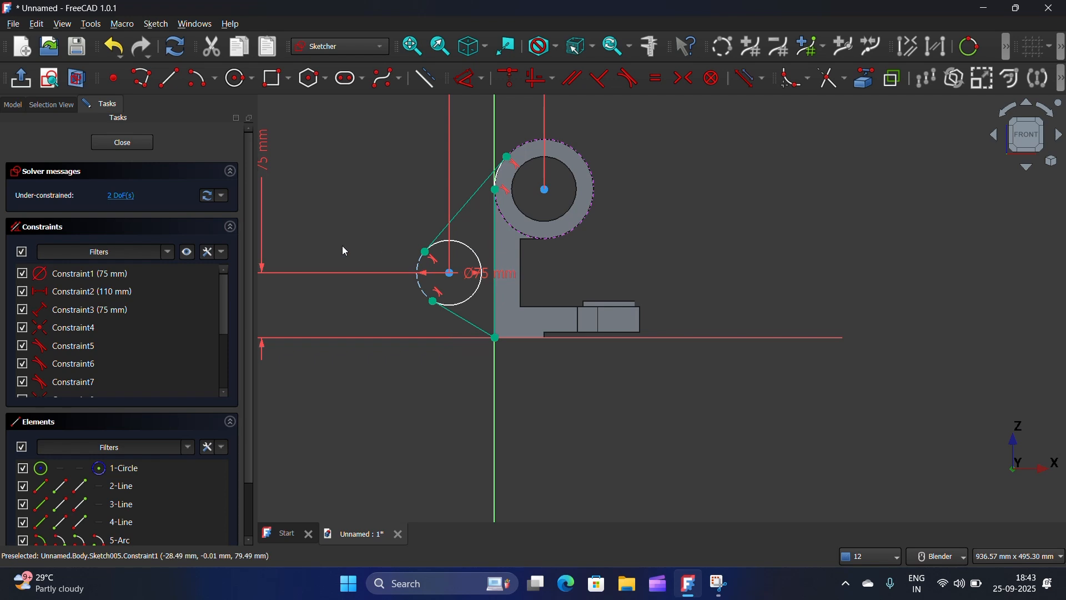
- Close the arm sketch and pad it 26 mm symmetric to the sketch plane
{"action": "left_click", "coordinate": [123, 143]}
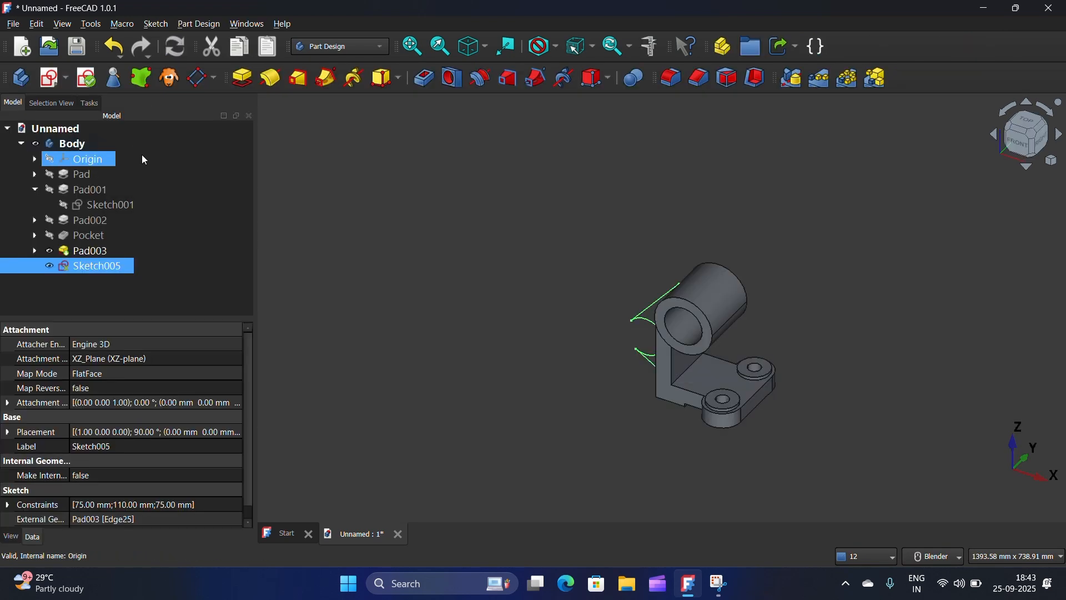
{"action": "left_click", "coordinate": [249, 81]}
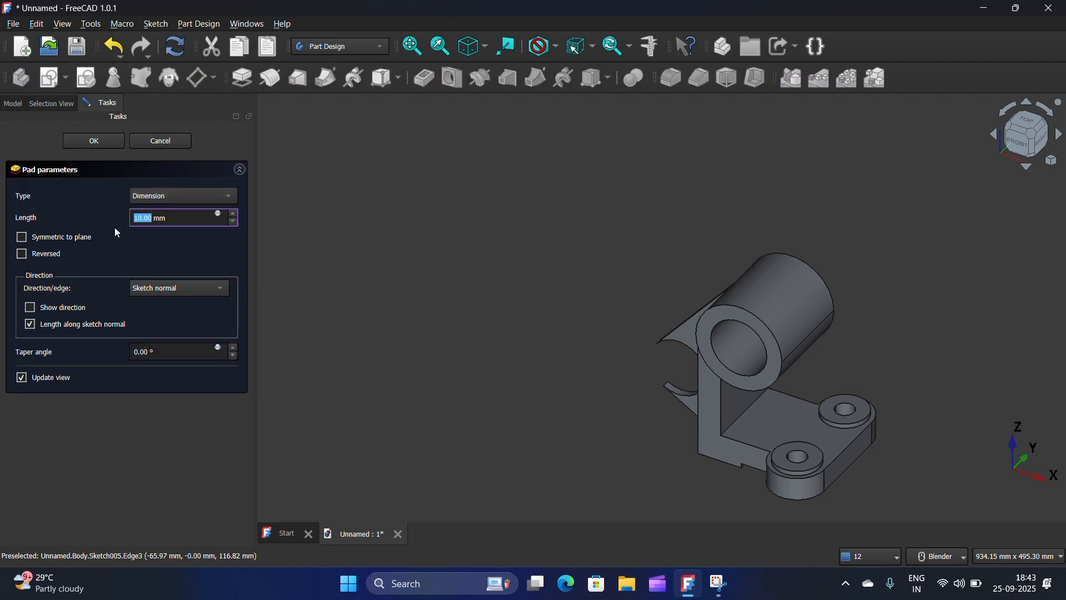
{"action": "left_click", "coordinate": [20, 238]}
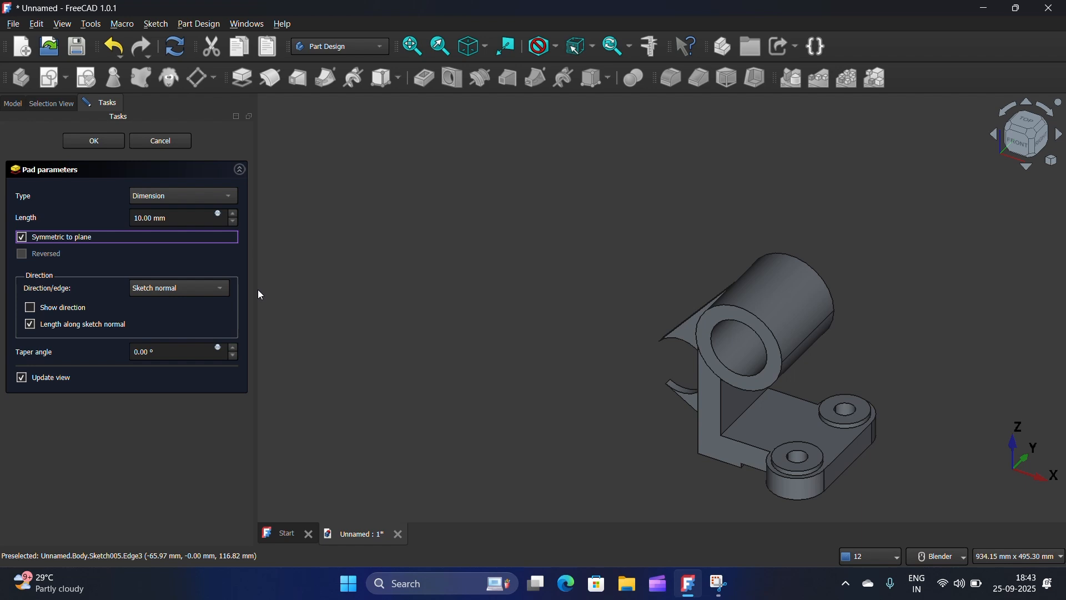
{"action": "scroll", "coordinate": [237, 216], "scroll_direction": "up", "scroll_amount": 16}
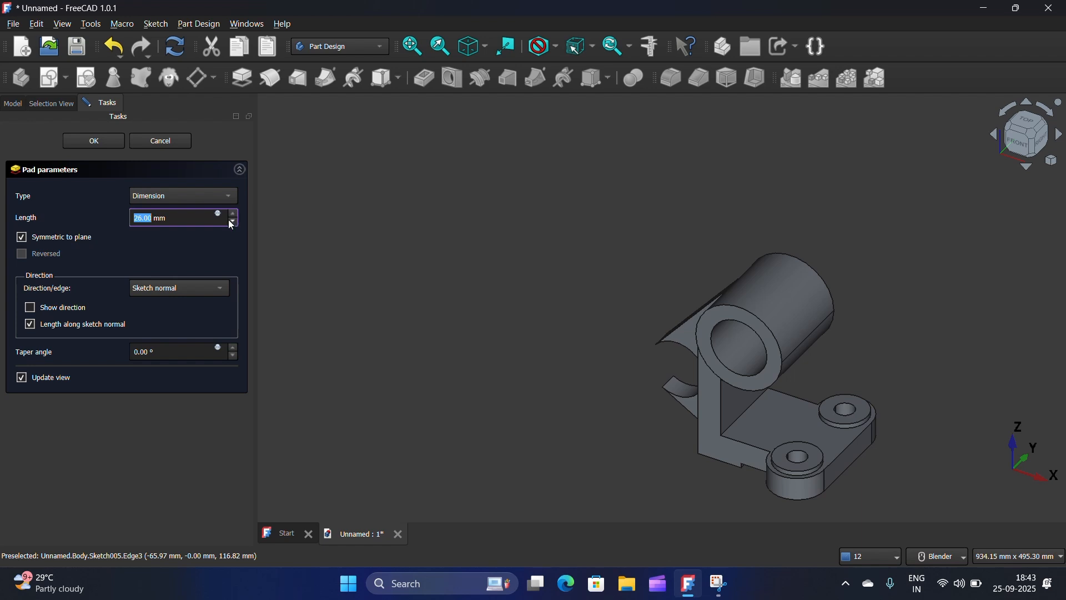
{"action": "left_click", "coordinate": [106, 145]}
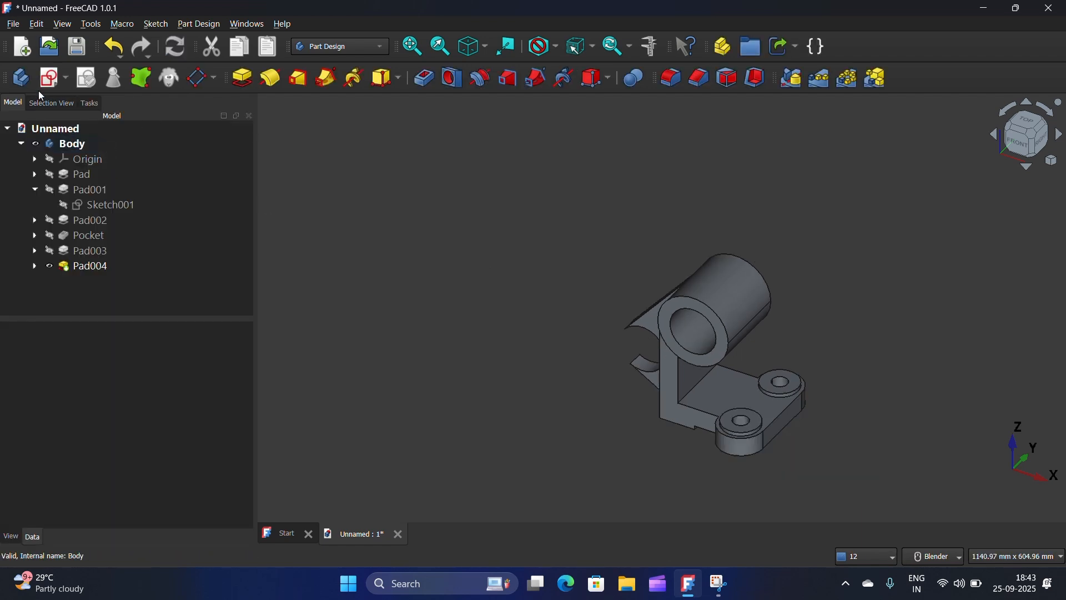
- Start a new sketch on the XZ plane and project the arm's concave arc edge as external geometry
{"action": "left_click", "coordinate": [48, 83]}
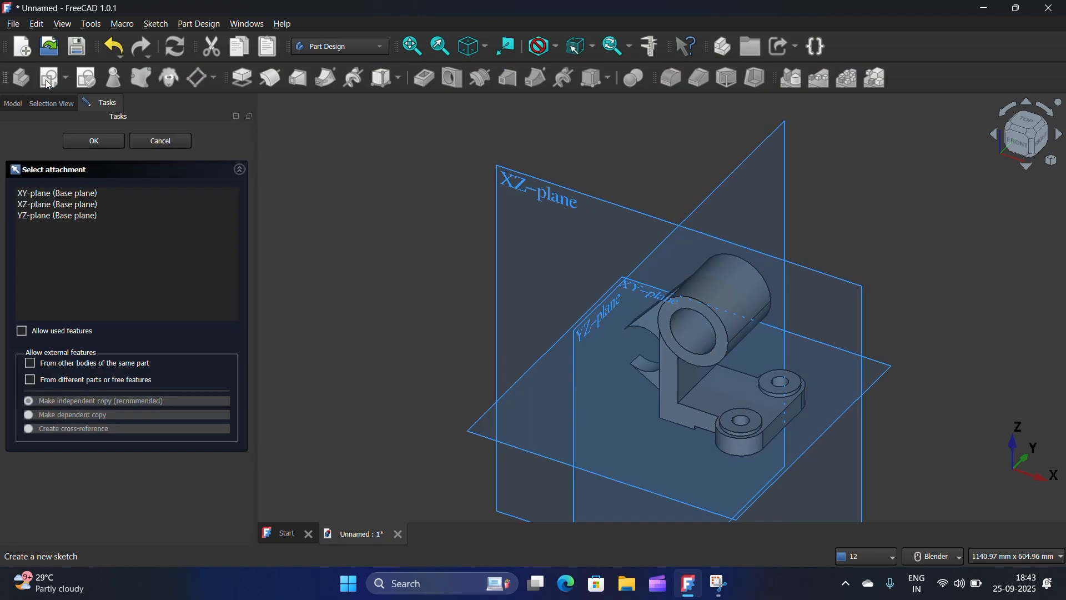
{"action": "left_click", "coordinate": [507, 184]}
{"action": "scroll", "coordinate": [733, 349], "scroll_direction": "up", "scroll_amount": 3}
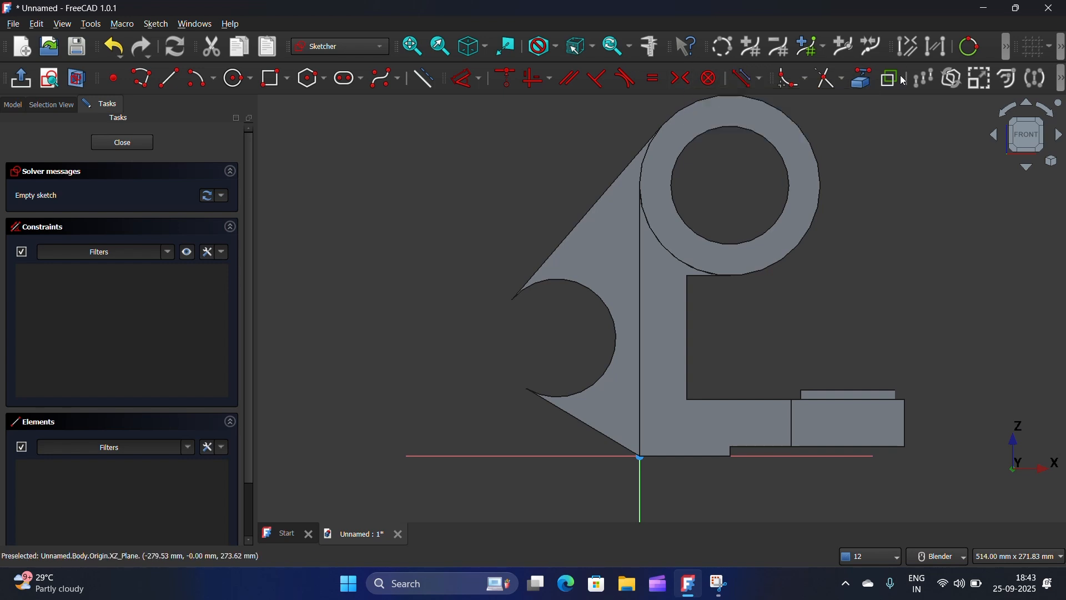
{"action": "left_click", "coordinate": [863, 79]}
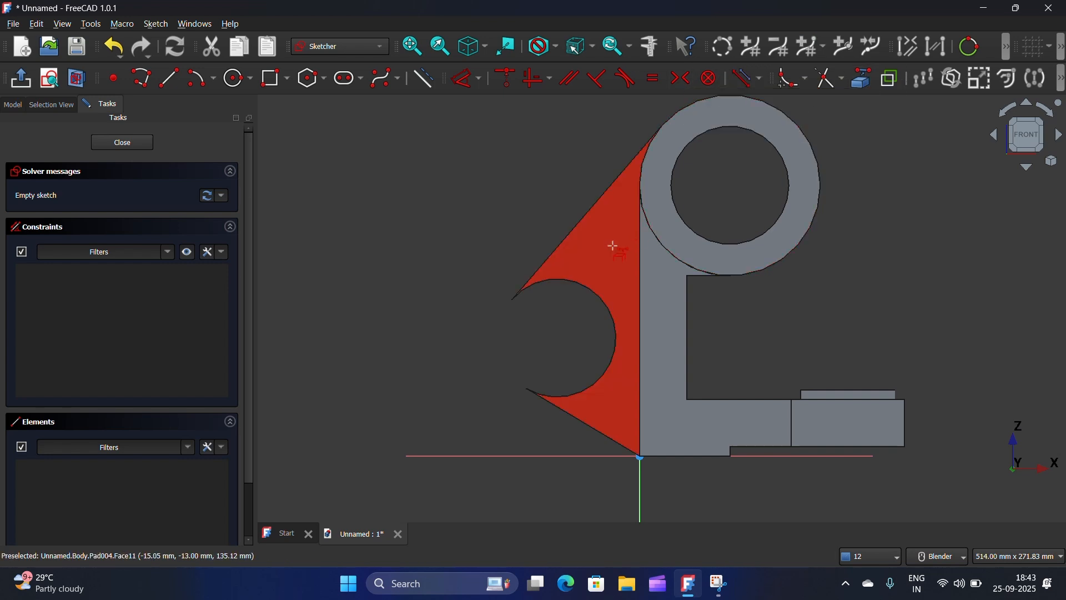
{"action": "left_click", "coordinate": [579, 295]}
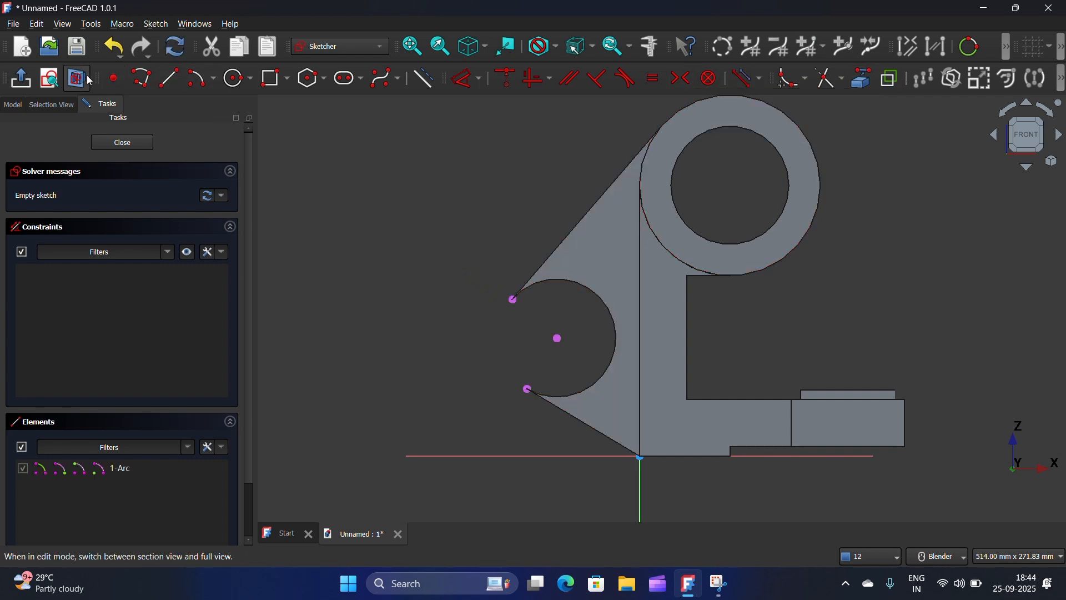
- Draw two circles centred on the projected arc, one passing through the arc's end and one 45 mm in diameter
{"action": "left_click", "coordinate": [238, 78]}
{"action": "left_click", "coordinate": [558, 338]}
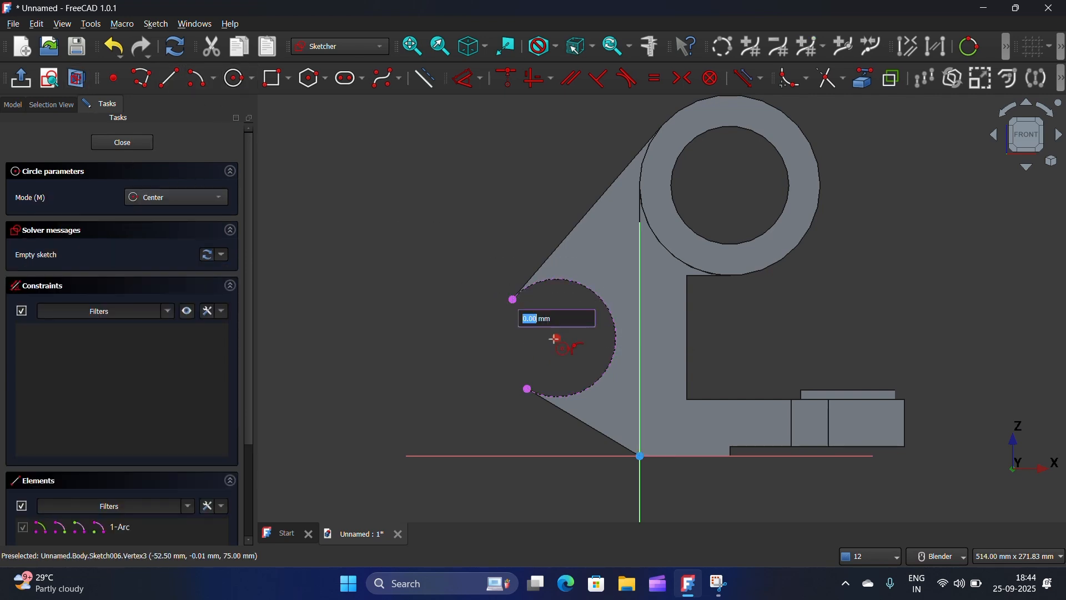
{"action": "left_click", "coordinate": [510, 301]}
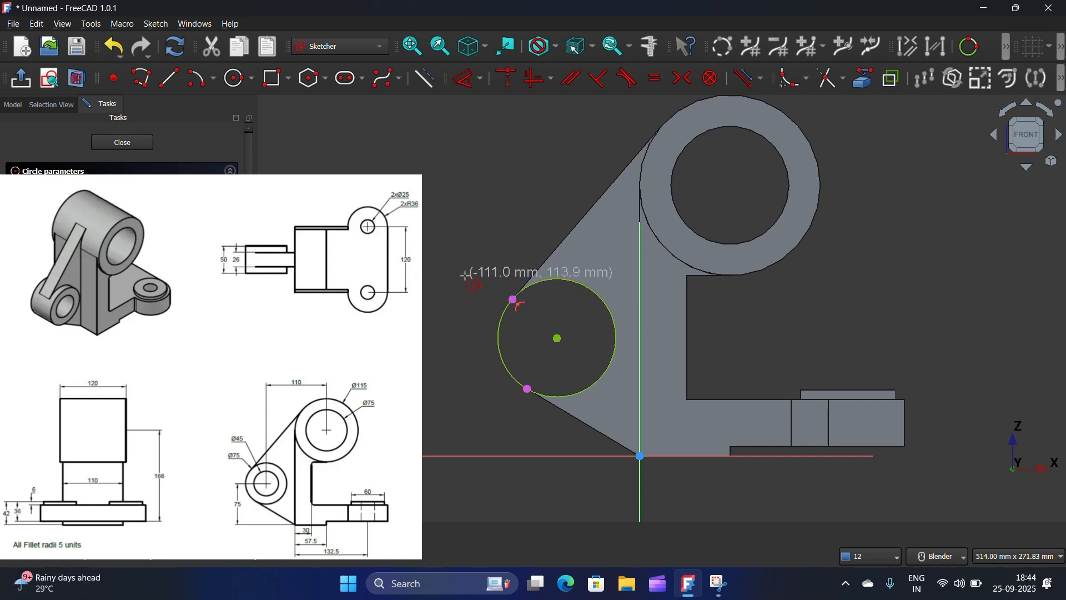
{"action": "left_click", "coordinate": [558, 338]}
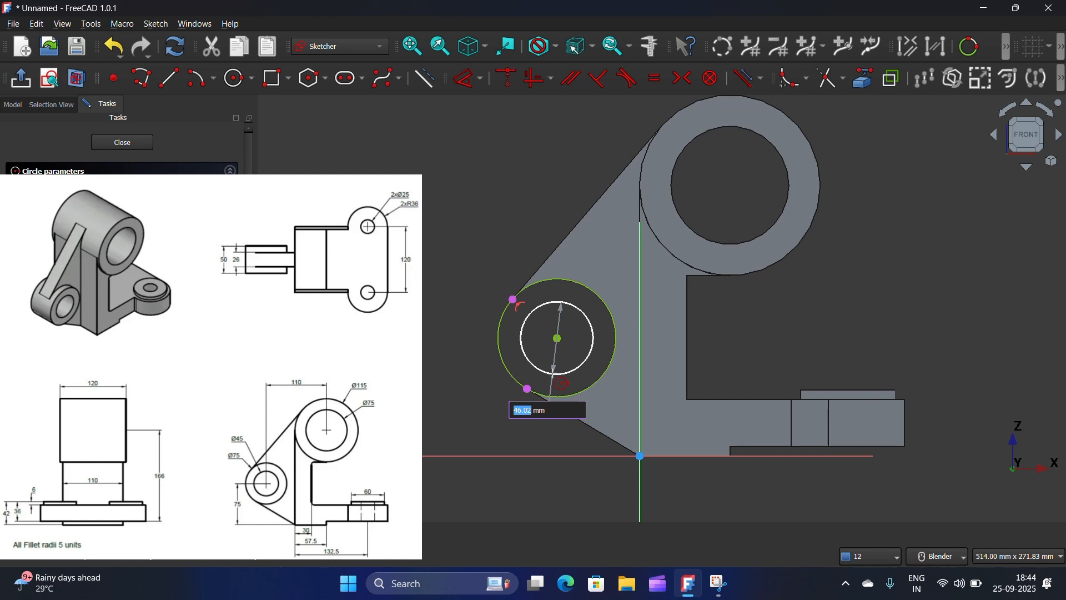
{"action": "type", "text": "45"}
{"action": "key", "text": "Return"}
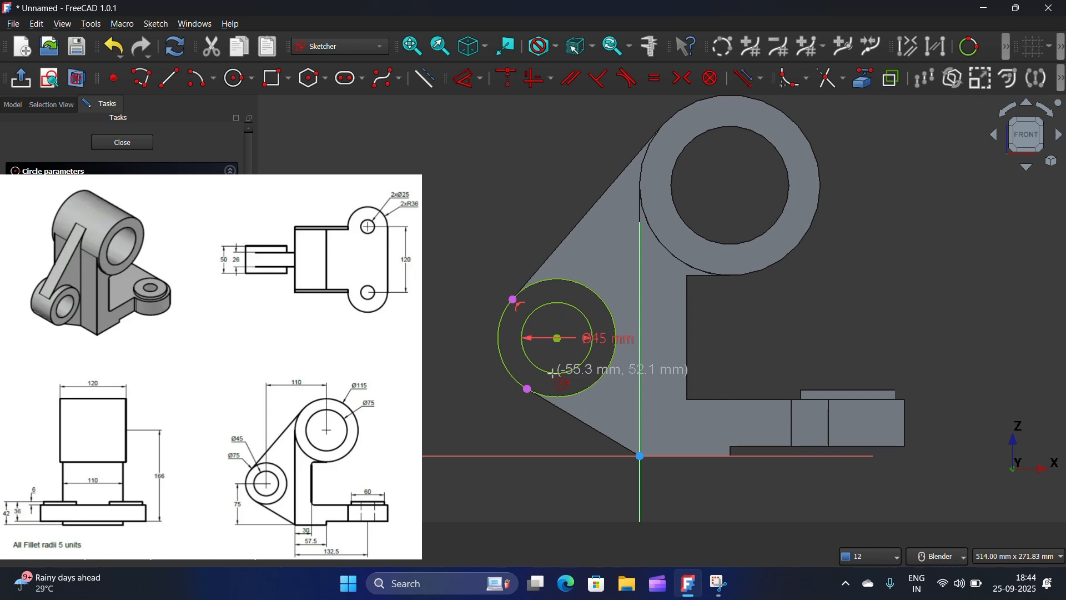
- Close the sketch and pad the boss ring 50 mm symmetric to the sketch plane
{"action": "left_click", "coordinate": [122, 142]}
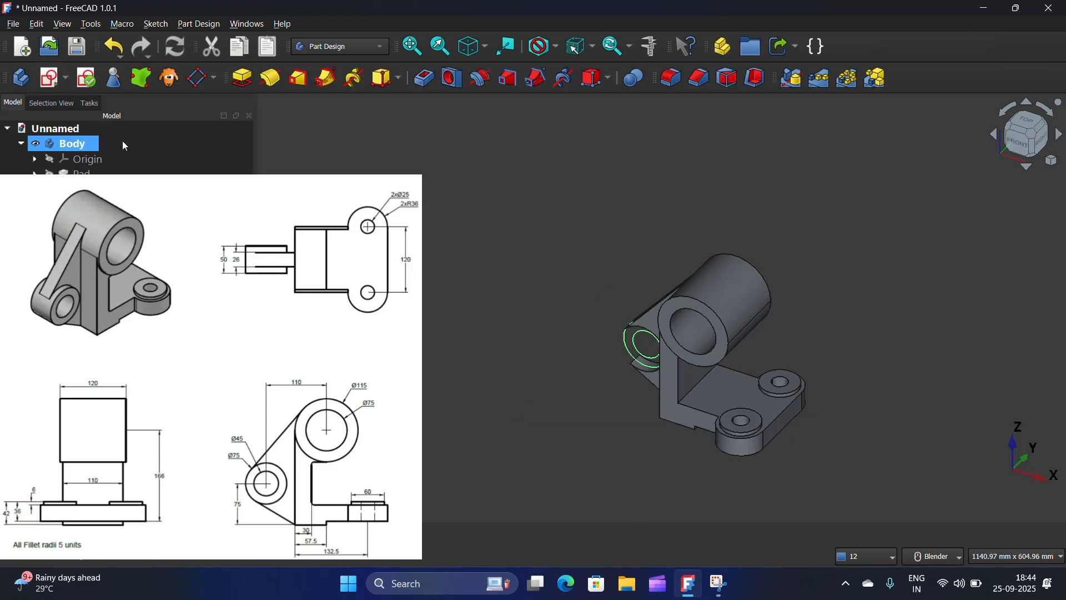
{"action": "left_click", "coordinate": [241, 78]}
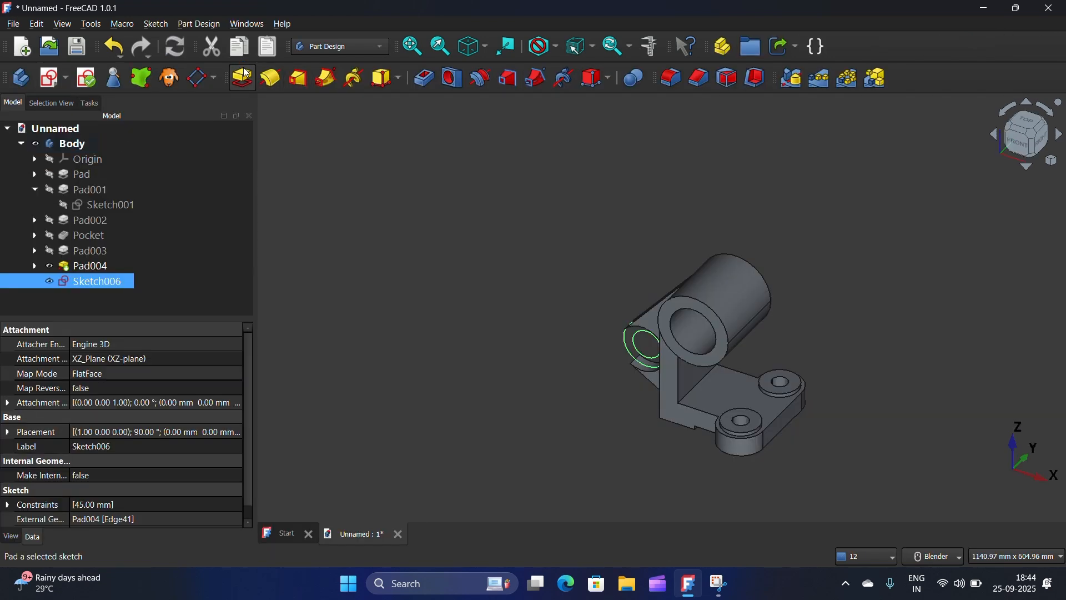
{"action": "left_click", "coordinate": [18, 237]}
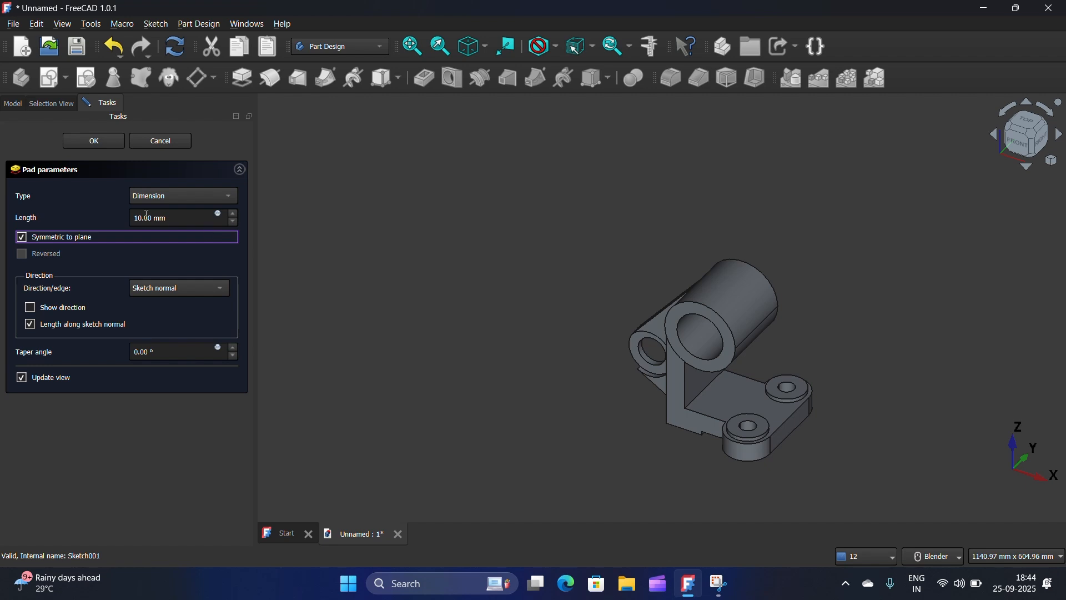
{"action": "left_click_drag", "start_coordinate": [154, 221], "coordinate": [121, 209]}
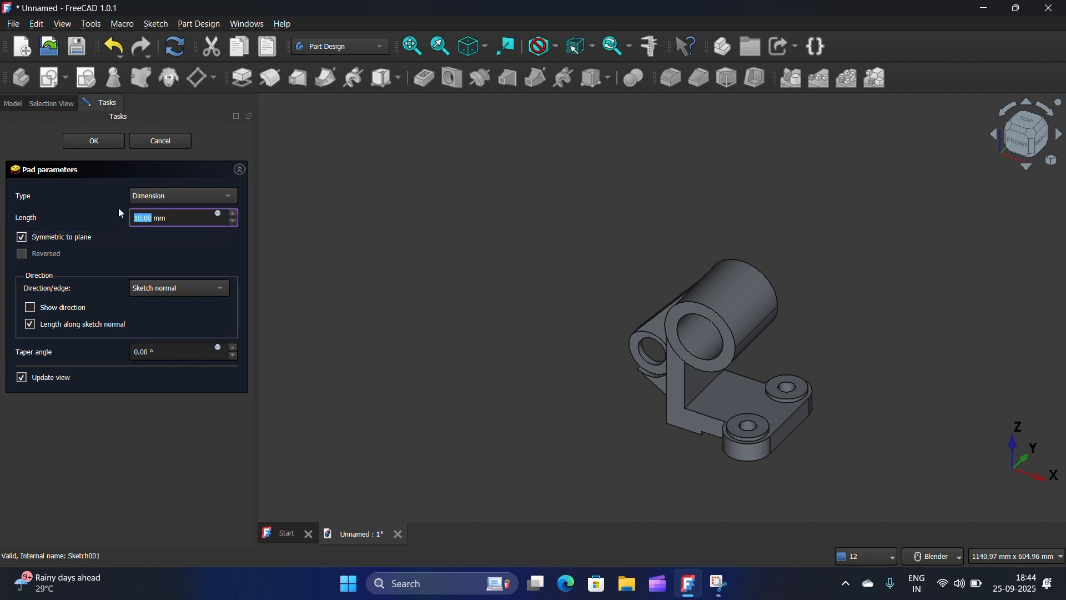
{"action": "type", "text": "50"}
{"action": "left_click", "coordinate": [553, 335]}
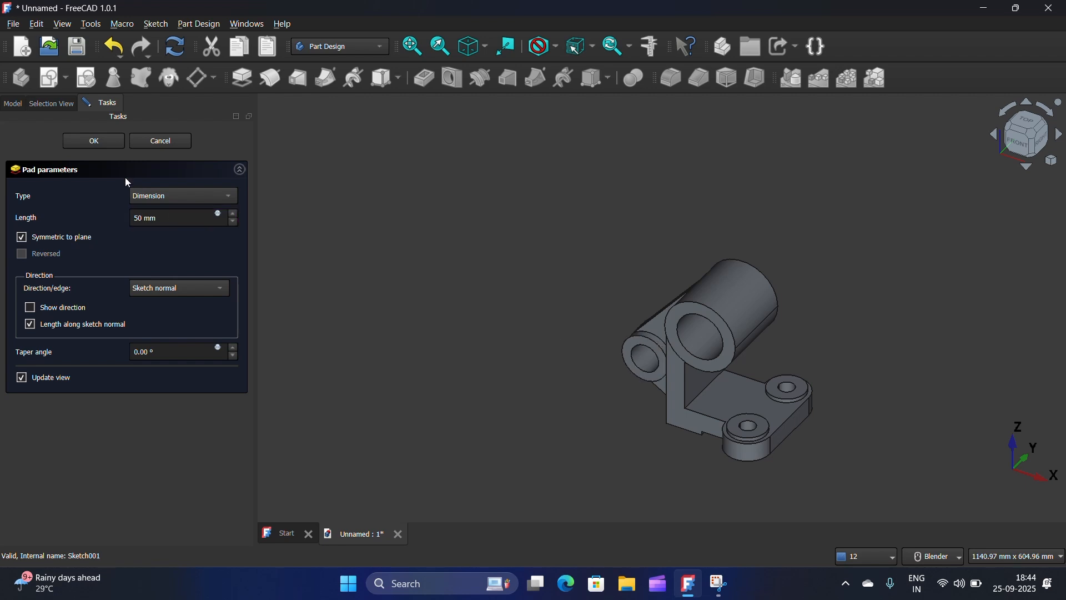
{"action": "left_click", "coordinate": [106, 145]}
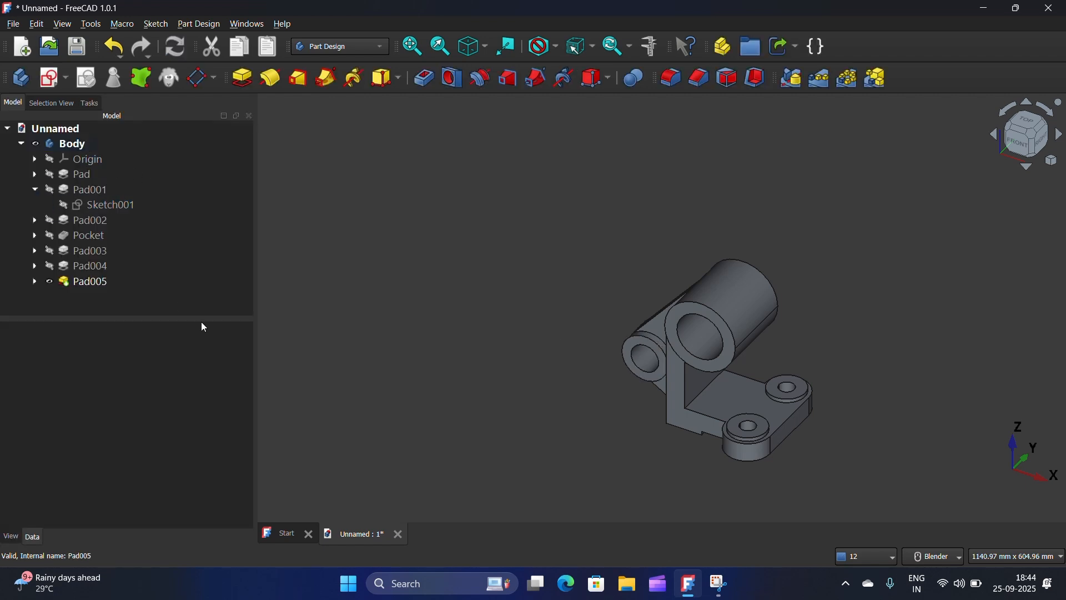
- Examine the bracket from several angles, including the side arm, boss, upper tube and base
{"action": "scroll", "coordinate": [692, 339], "scroll_direction": "down", "scroll_amount": 2}
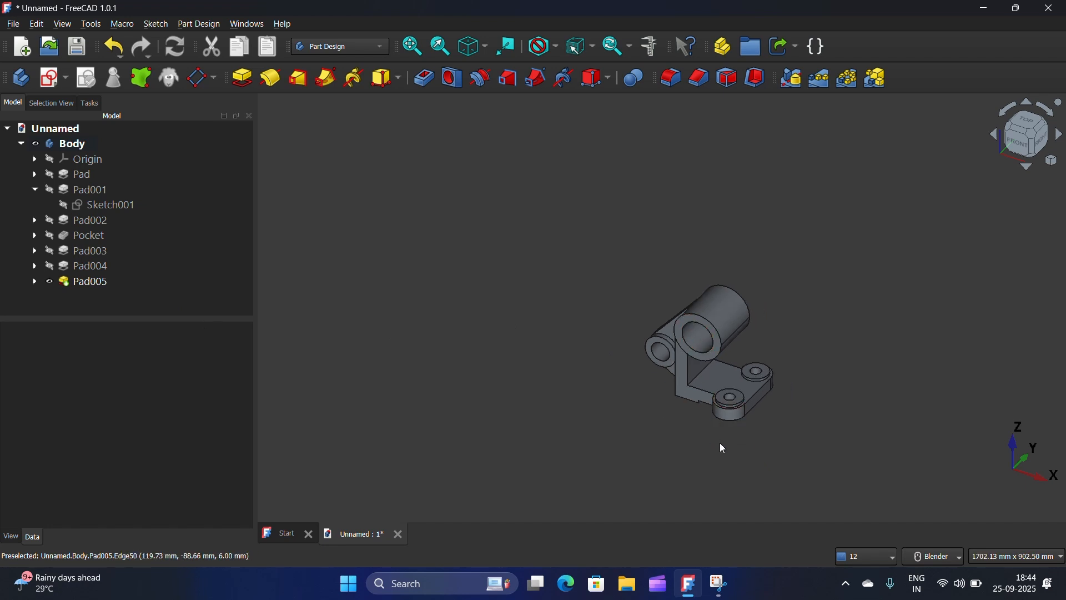
{"action": "scroll", "coordinate": [721, 440], "scroll_direction": "up", "scroll_amount": 3}
{"action": "middle_click_drag", "start_coordinate": [683, 380], "coordinate": [860, 337]}
{"action": "middle_click_drag", "start_coordinate": [692, 297], "coordinate": [660, 286]}
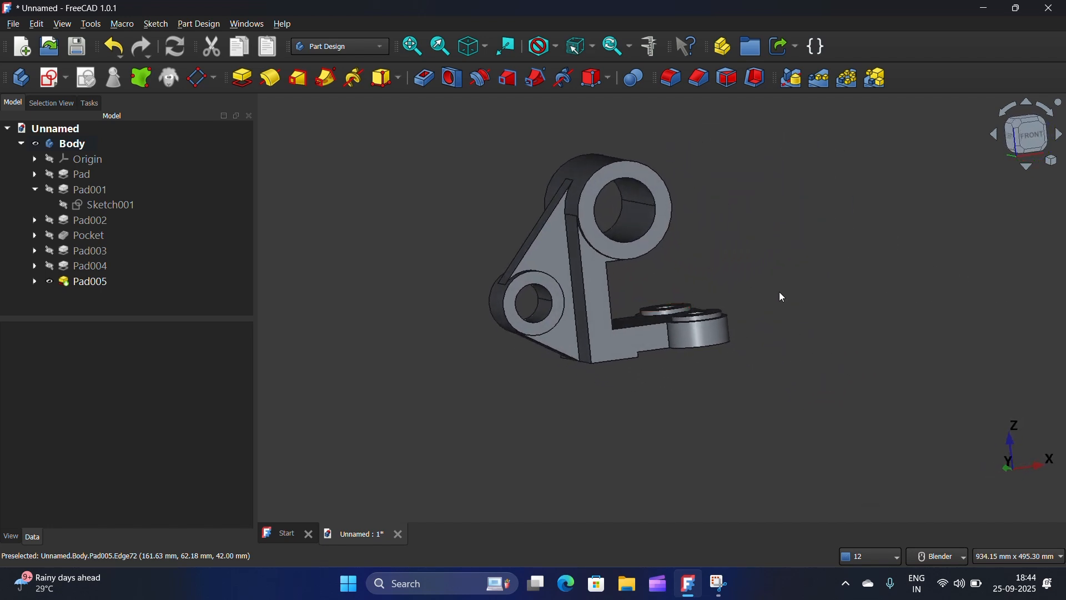
{"action": "middle_click_drag", "start_coordinate": [788, 288], "coordinate": [810, 201]}
{"action": "scroll", "coordinate": [798, 191], "scroll_direction": "up", "scroll_amount": 5}
{"action": "scroll", "coordinate": [797, 191], "scroll_direction": "down", "scroll_amount": 2}
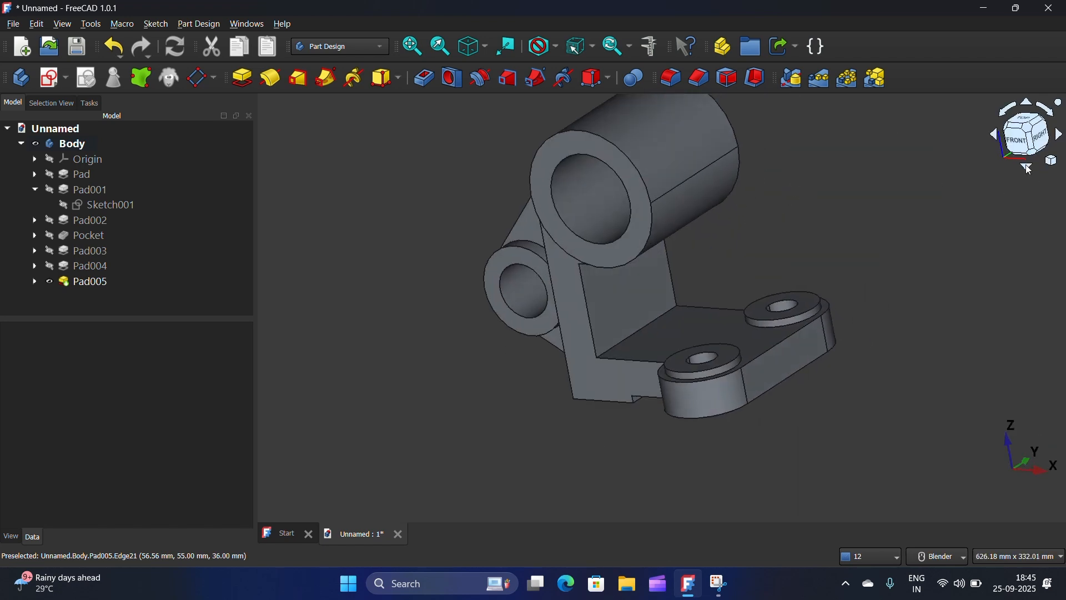